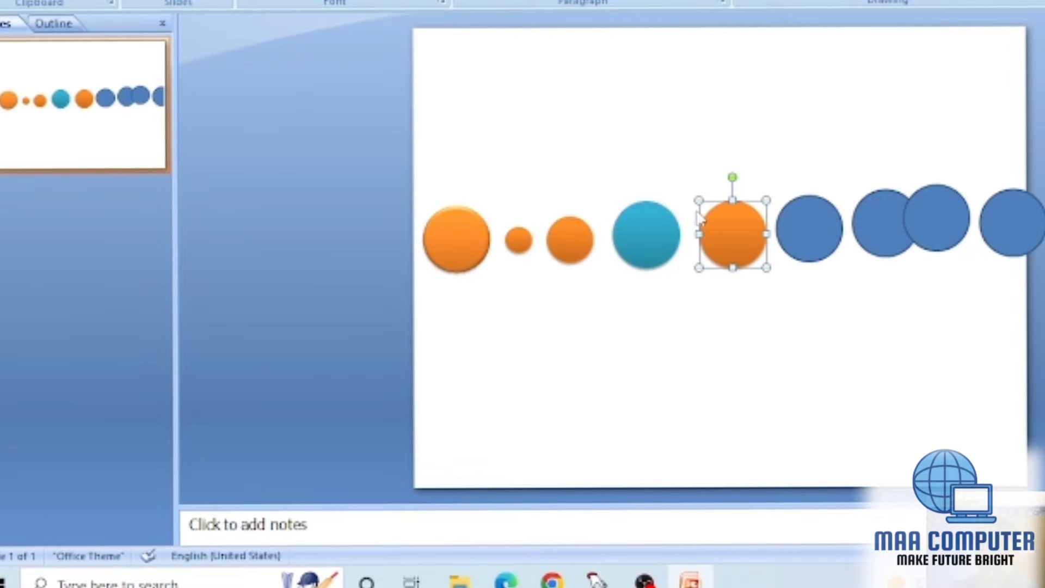
Slightly shrink the orange circle beside the teal one and the blue circle next to it
{"action": "left_click_drag", "start_coordinate": [764, 200], "coordinate": [740, 226]}
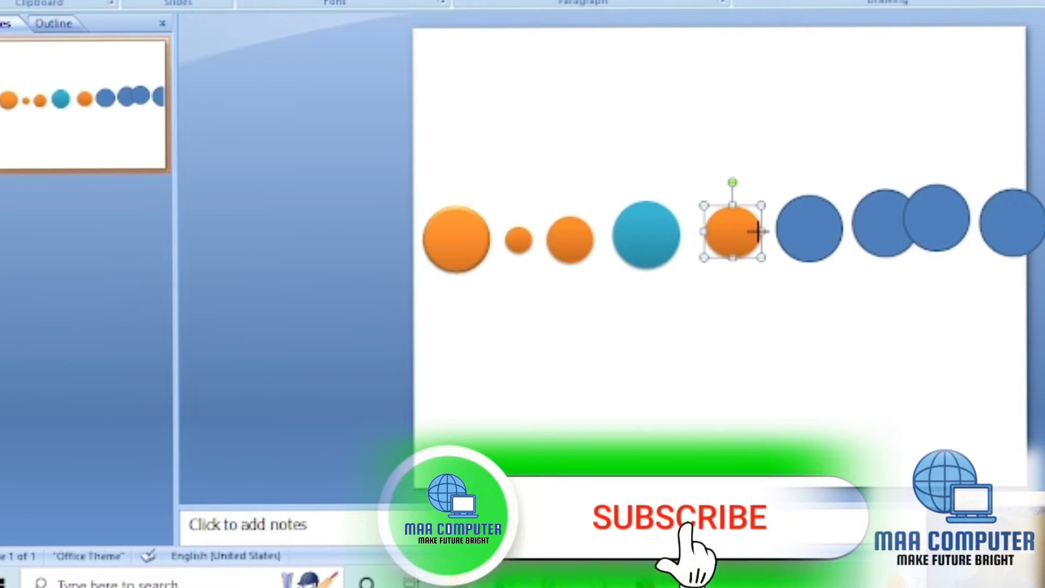
{"action": "left_click", "coordinate": [800, 235]}
{"action": "double_click", "coordinate": [800, 236]}
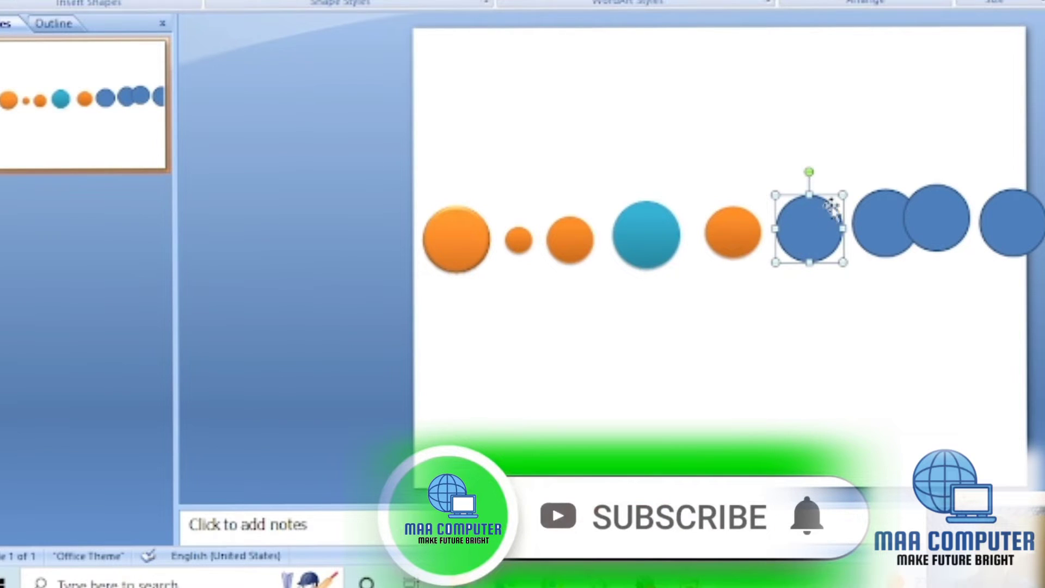
{"action": "left_click_drag", "start_coordinate": [828, 215], "coordinate": [833, 205]}
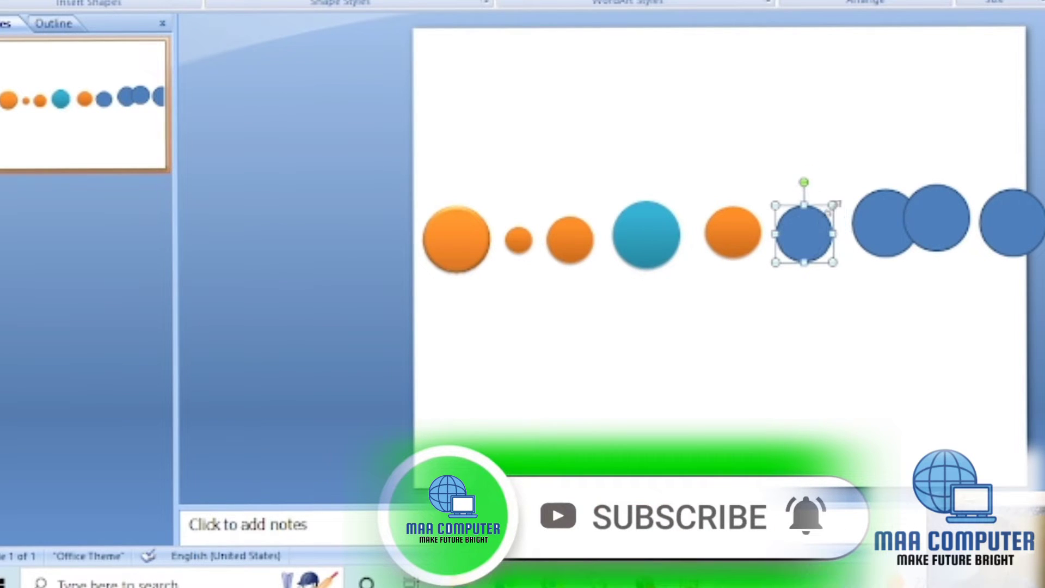
Apply a glossy orange shape style to the resized blue circle, the sixth in the row
{"action": "left_click", "coordinate": [37, 1]}
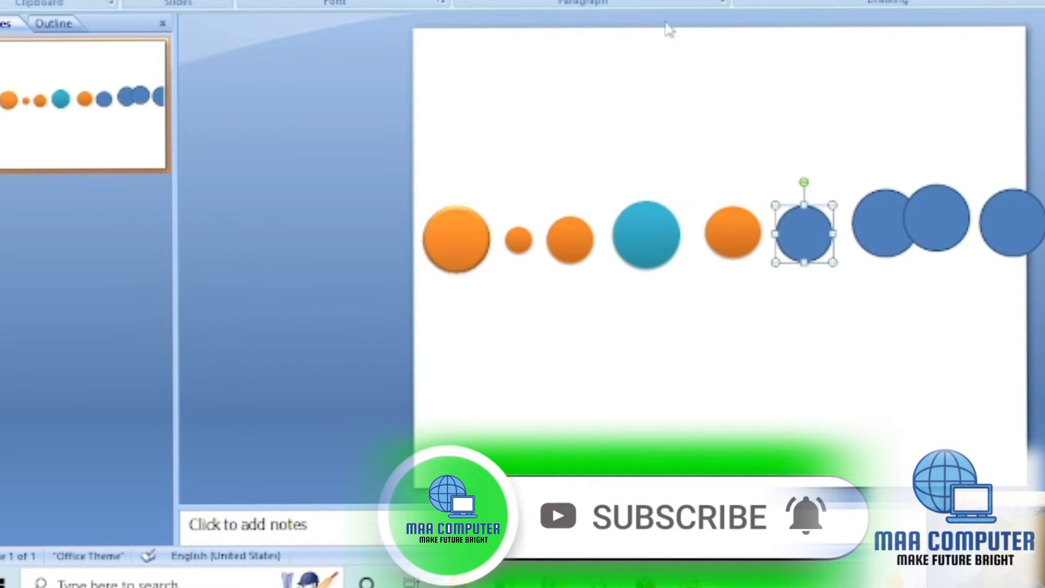
{"action": "left_click", "coordinate": [892, 1]}
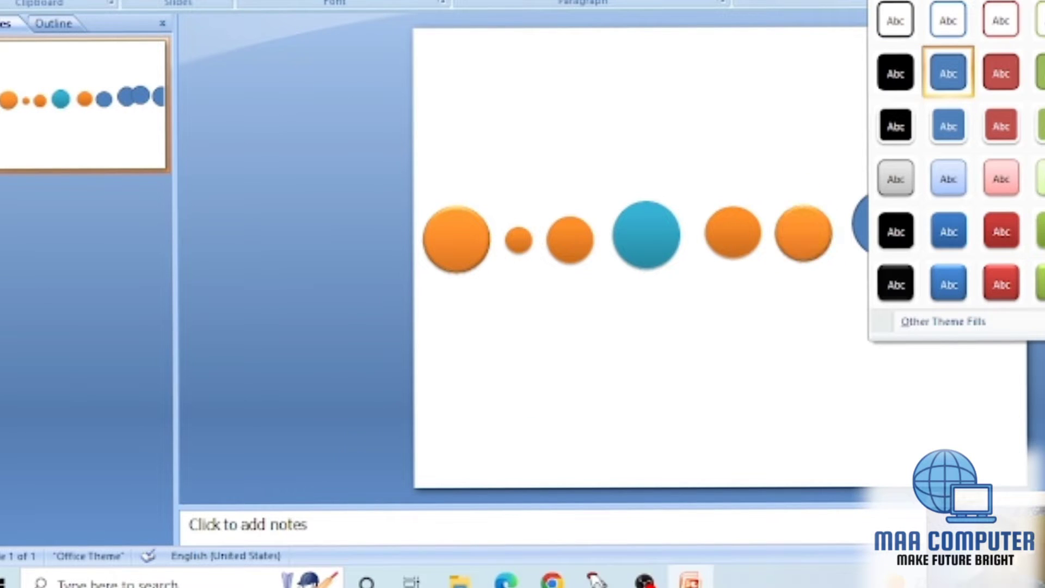
{"action": "left_click", "coordinate": [1044, 284]}
Lower the seventh circle into line with the row, move the overlapping blue circle up and away, and shrink the seventh one
{"action": "double_click", "coordinate": [877, 242]}
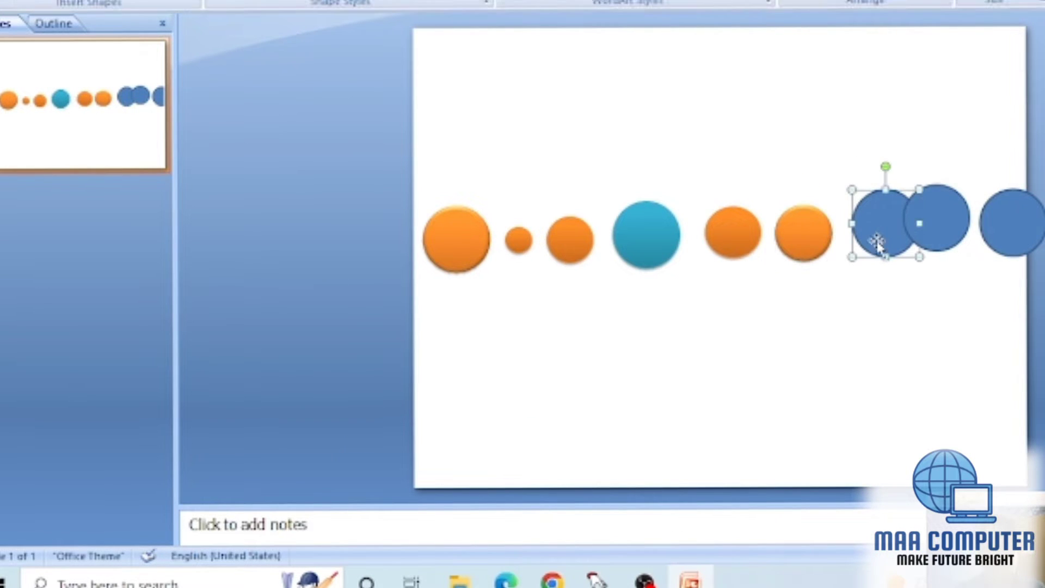
{"action": "left_click_drag", "start_coordinate": [876, 252], "coordinate": [876, 262]}
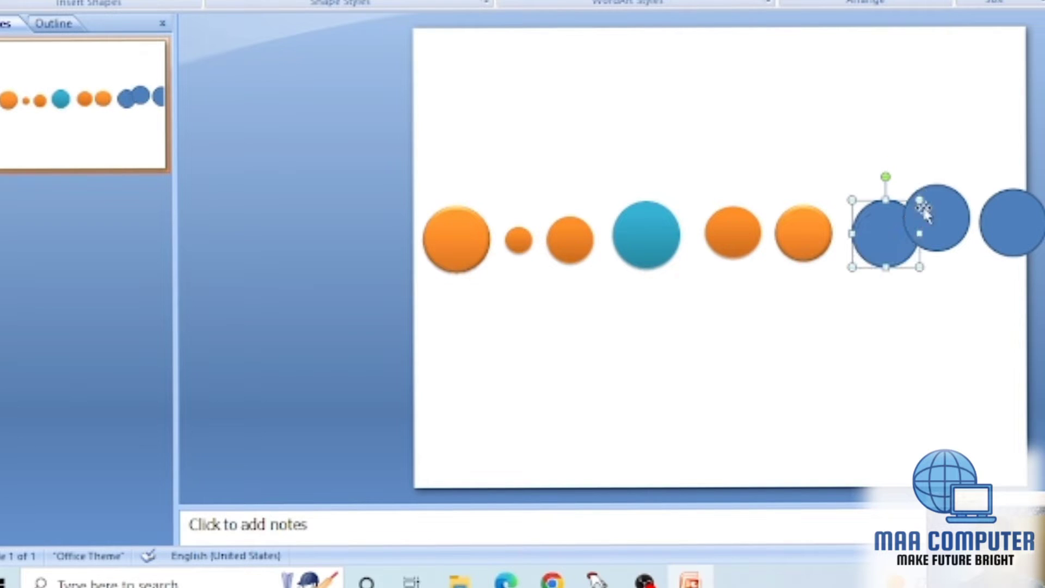
{"action": "left_click_drag", "start_coordinate": [950, 212], "coordinate": [986, 160]}
{"action": "left_click", "coordinate": [907, 209]}
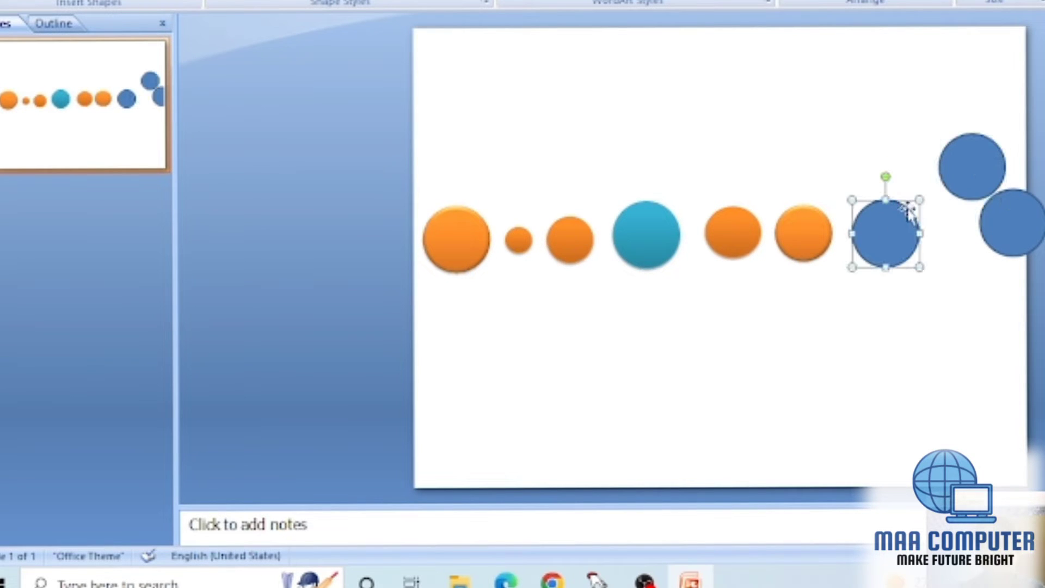
{"action": "left_click_drag", "start_coordinate": [917, 197], "coordinate": [899, 219]}
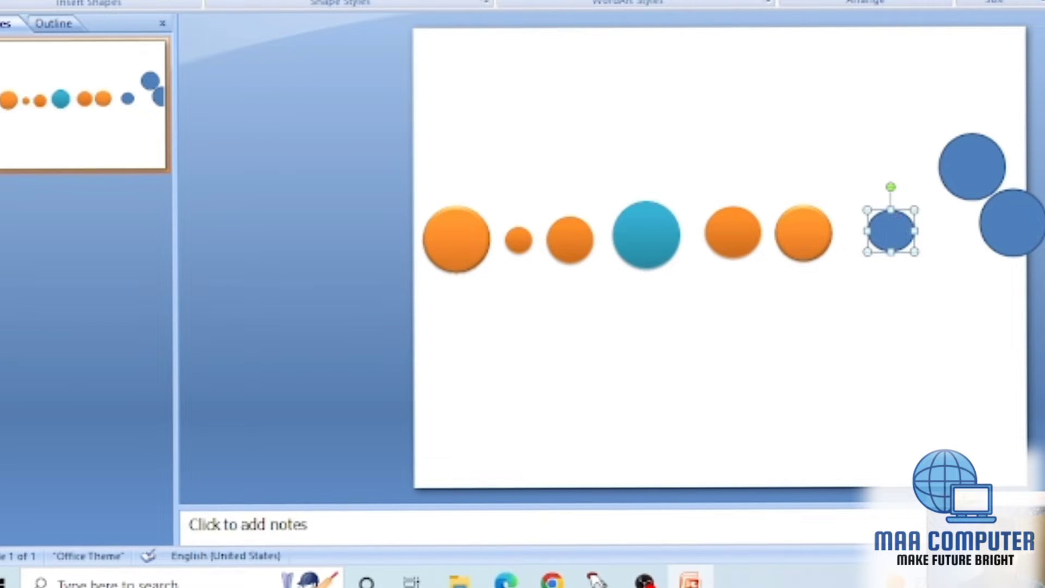
Apply a shaded orange shape style to the shrunken seventh circle
{"action": "left_click", "coordinate": [46, 0]}
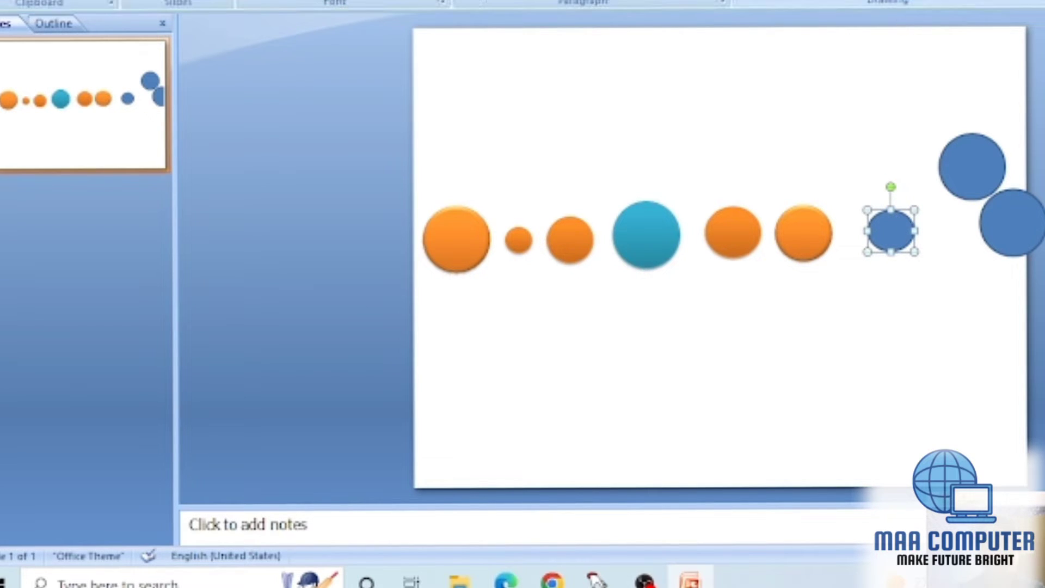
{"action": "left_click", "coordinate": [892, 0]}
{"action": "left_click", "coordinate": [1044, 232]}
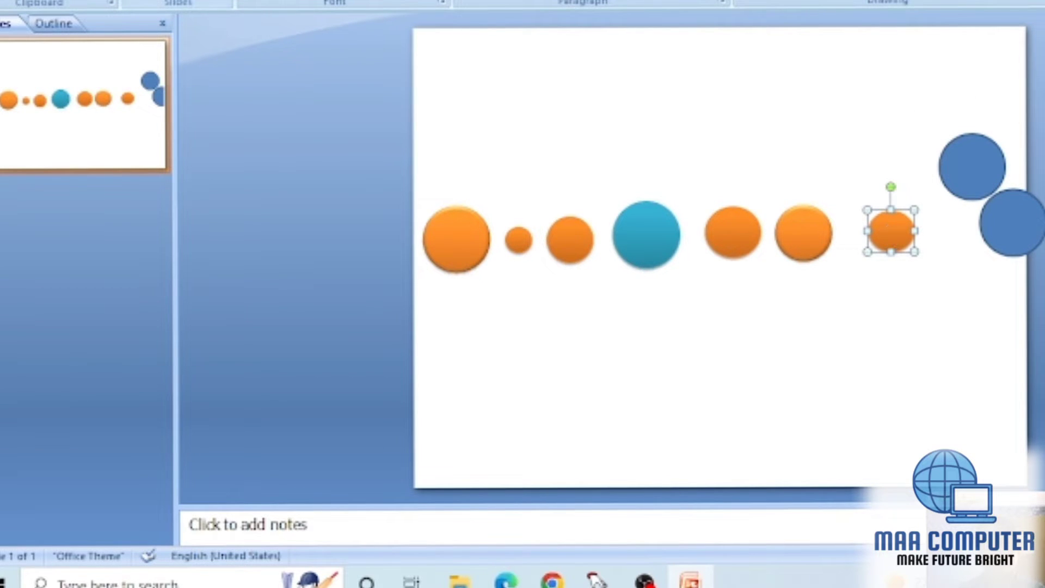
Draw a wide, flat oval above the row of circles and place a duplicate of it just below
{"action": "left_click", "coordinate": [111, 0]}
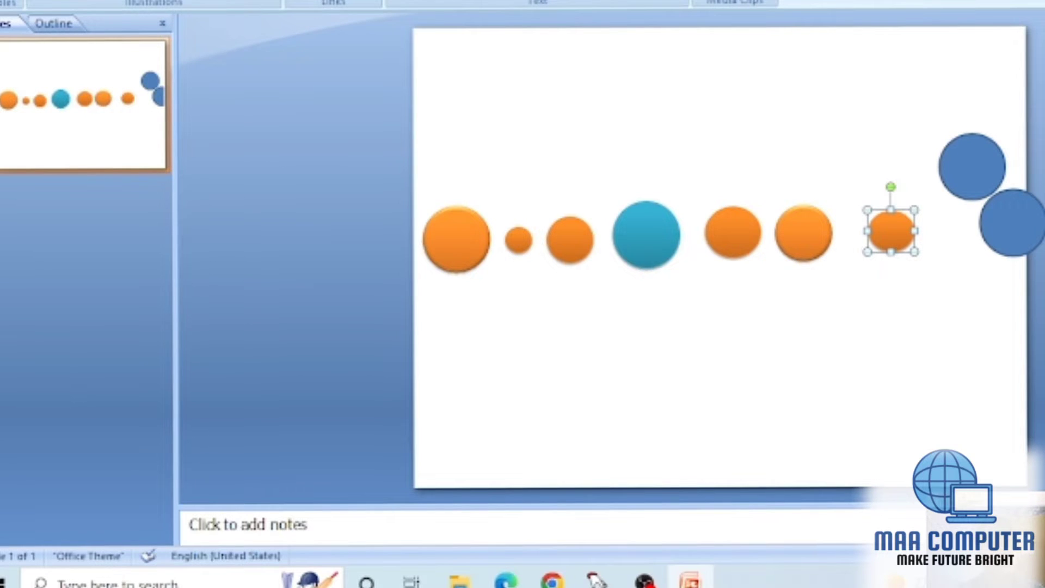
{"action": "left_click", "coordinate": [164, 1]}
{"action": "left_click", "coordinate": [206, 20]}
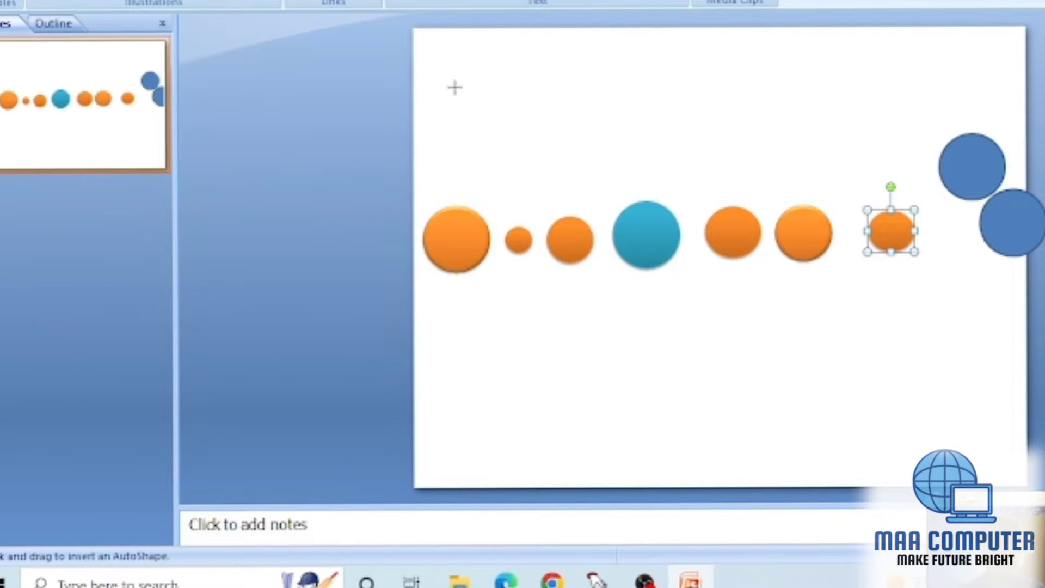
{"action": "left_click_drag", "start_coordinate": [462, 81], "coordinate": [577, 163]}
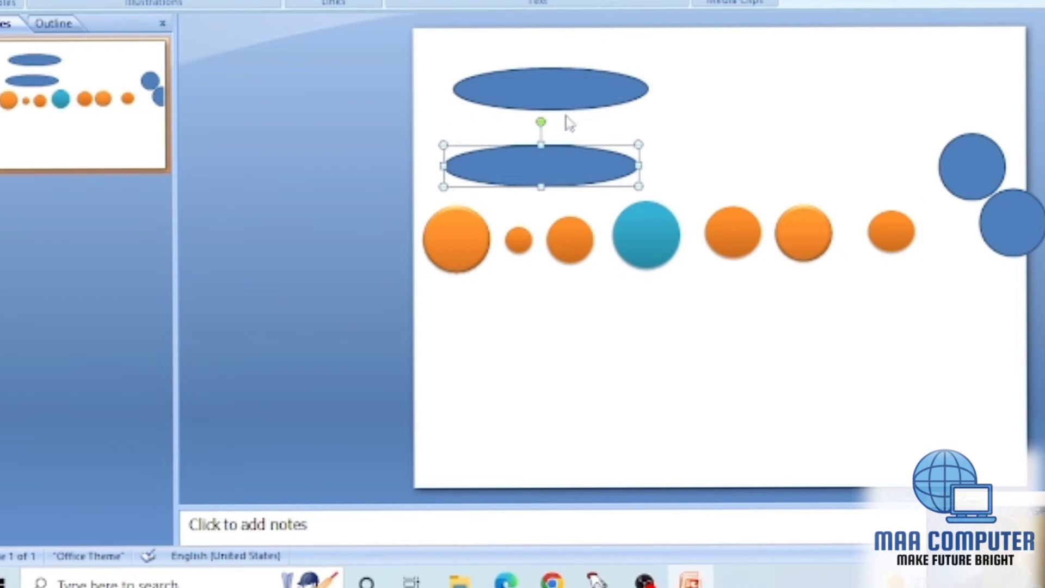
Apply the unfilled shape style with an orange outline to both ovals
{"action": "left_click", "coordinate": [572, 95]}
{"action": "left_click", "coordinate": [448, 0]}
{"action": "left_click", "coordinate": [300, 0]}
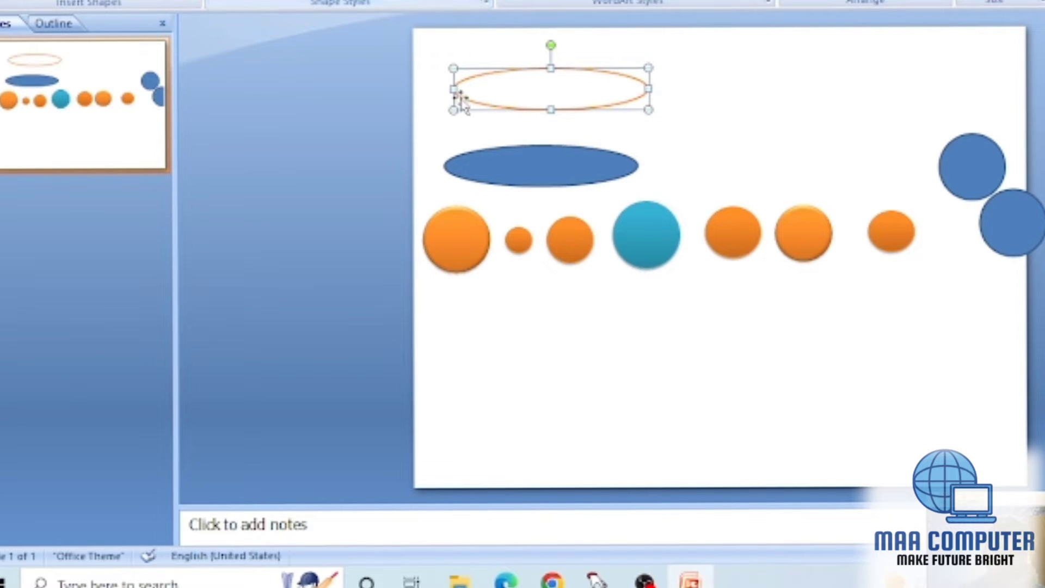
{"action": "left_click", "coordinate": [516, 154]}
{"action": "left_click", "coordinate": [300, 3]}
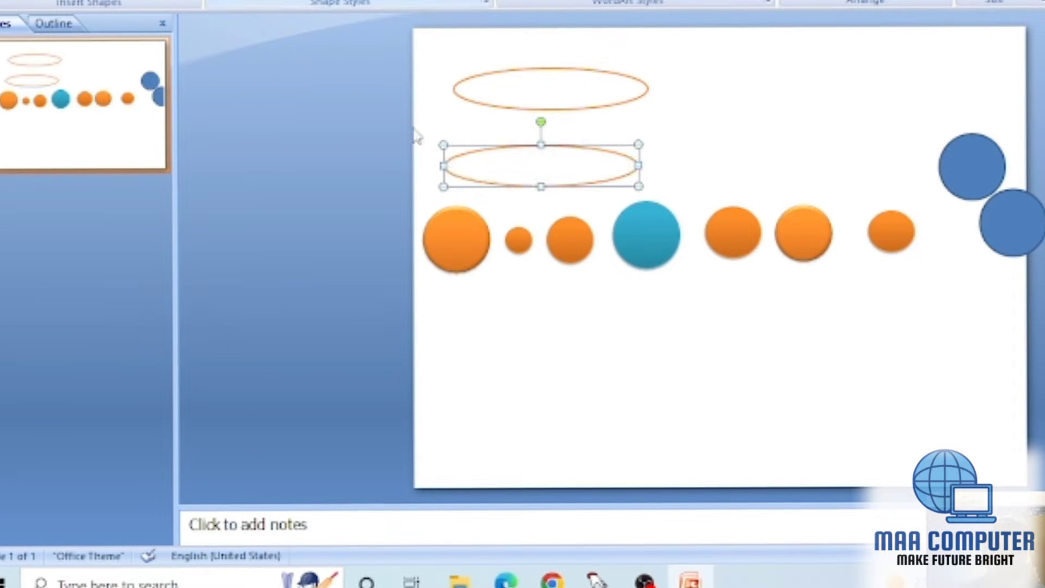
Nest the second oval, made slightly smaller, inside the first and group the two as a ring
{"action": "mouse_move", "coordinate": [497, 158]}
{"action": "left_mouse_down"}
{"action": "mouse_move", "coordinate": [518, 135]}
{"action": "mouse_move", "coordinate": [479, 144]}
{"action": "mouse_move", "coordinate": [494, 145]}
{"action": "left_mouse_up"}
{"action": "left_click_drag", "start_coordinate": [573, 163], "coordinate": [556, 92]}
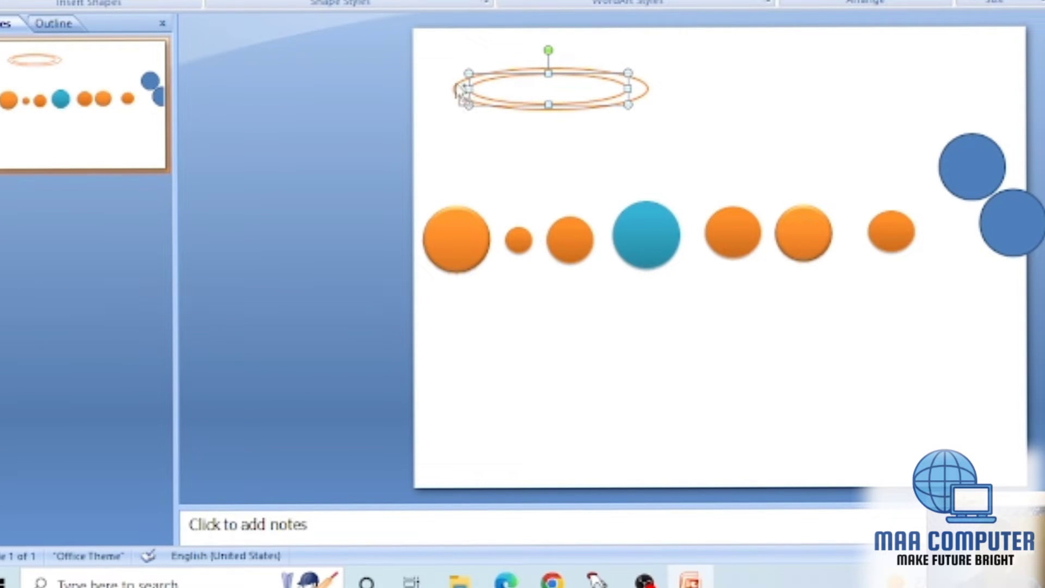
{"action": "left_click", "coordinate": [462, 97], "text": "shift"}
{"action": "right_click", "coordinate": [503, 87]}
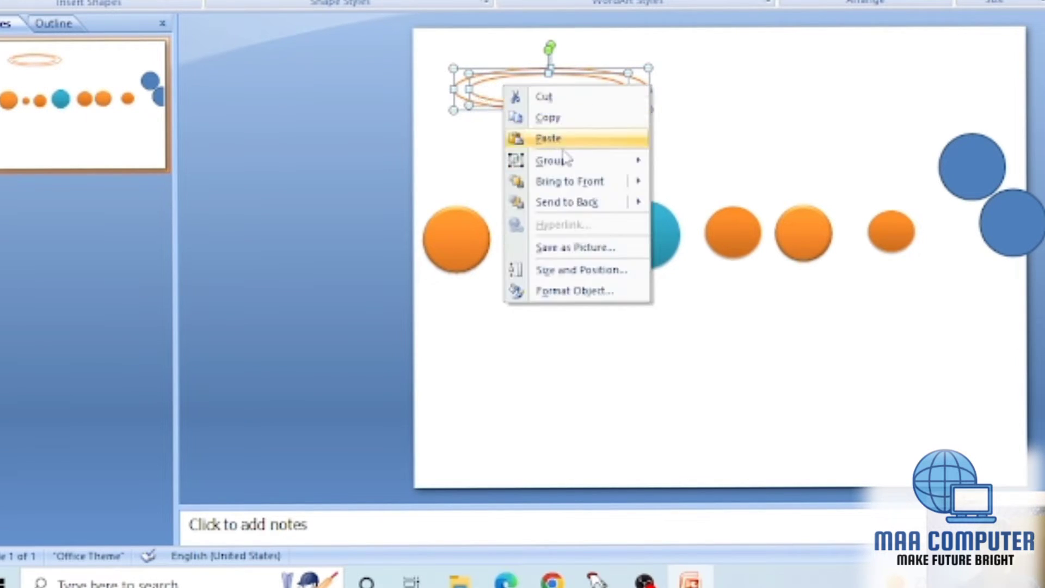
{"action": "mouse_move", "coordinate": [569, 163]}
{"action": "left_click", "coordinate": [698, 162]}
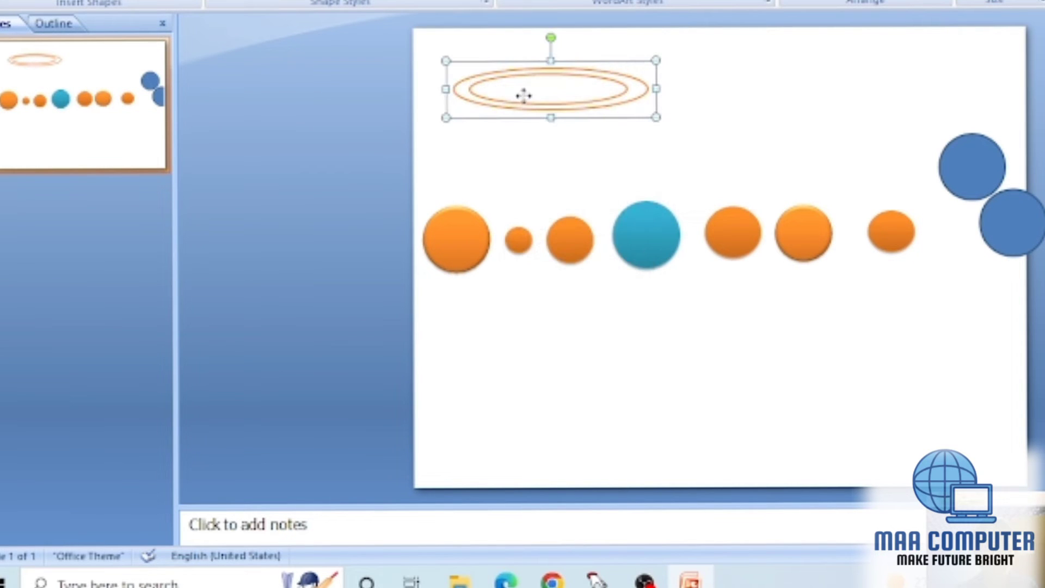
Move the grouped ring below the row under the teal circle and tilt it counterclockwise
{"action": "left_click_drag", "start_coordinate": [521, 93], "coordinate": [618, 114]}
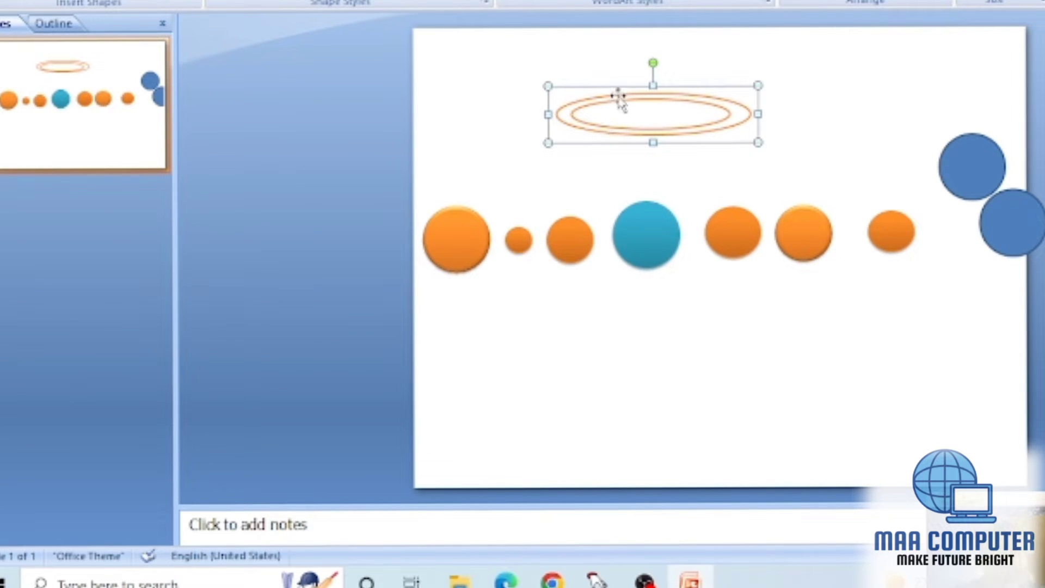
{"action": "left_click_drag", "start_coordinate": [653, 94], "coordinate": [673, 304]}
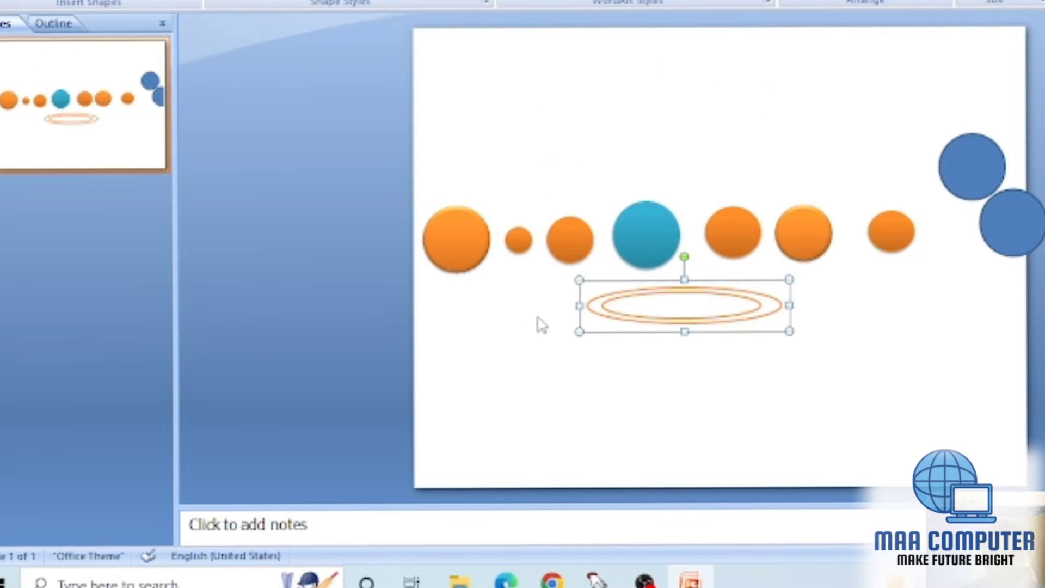
{"action": "left_click", "coordinate": [688, 256]}
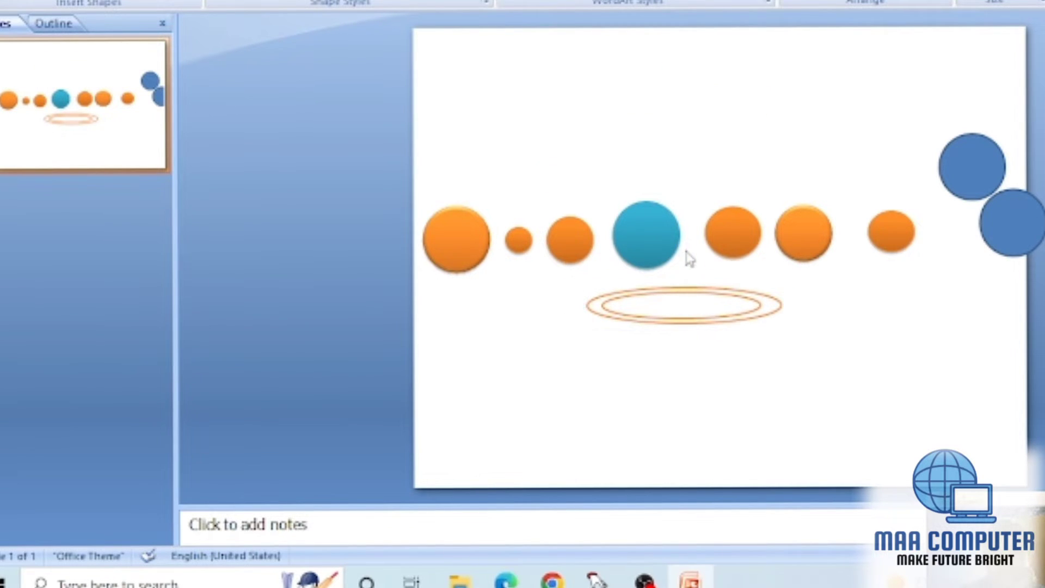
{"action": "left_click", "coordinate": [675, 296]}
{"action": "left_click_drag", "start_coordinate": [686, 254], "coordinate": [663, 260]}
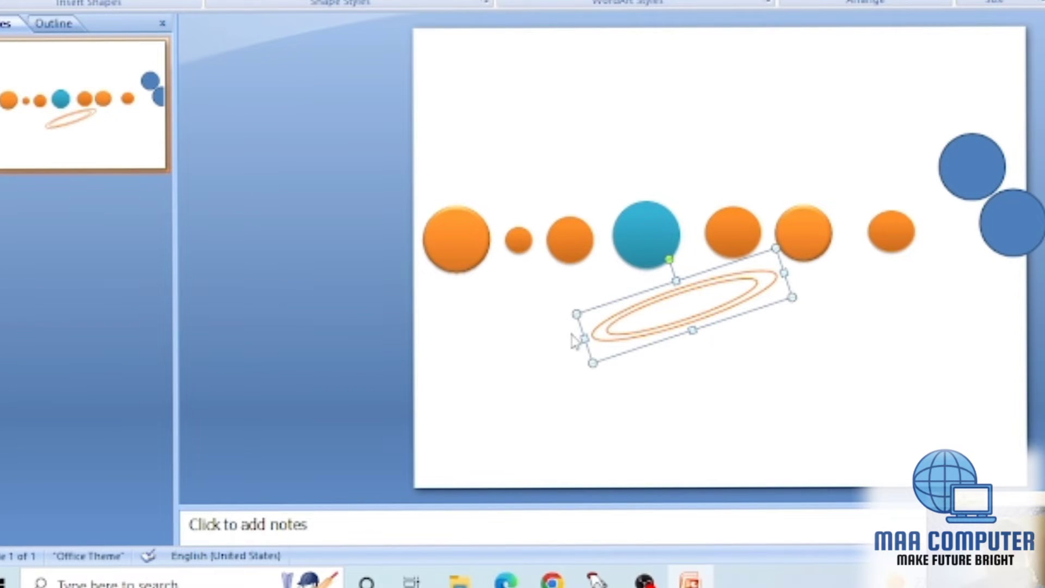
Shorten the tilted ring at both ends and reduce its height to fit a small planet
{"action": "left_click_drag", "start_coordinate": [583, 338], "coordinate": [615, 327]}
{"action": "left_click_drag", "start_coordinate": [778, 270], "coordinate": [750, 279]}
{"action": "left_click_drag", "start_coordinate": [676, 280], "coordinate": [678, 290]}
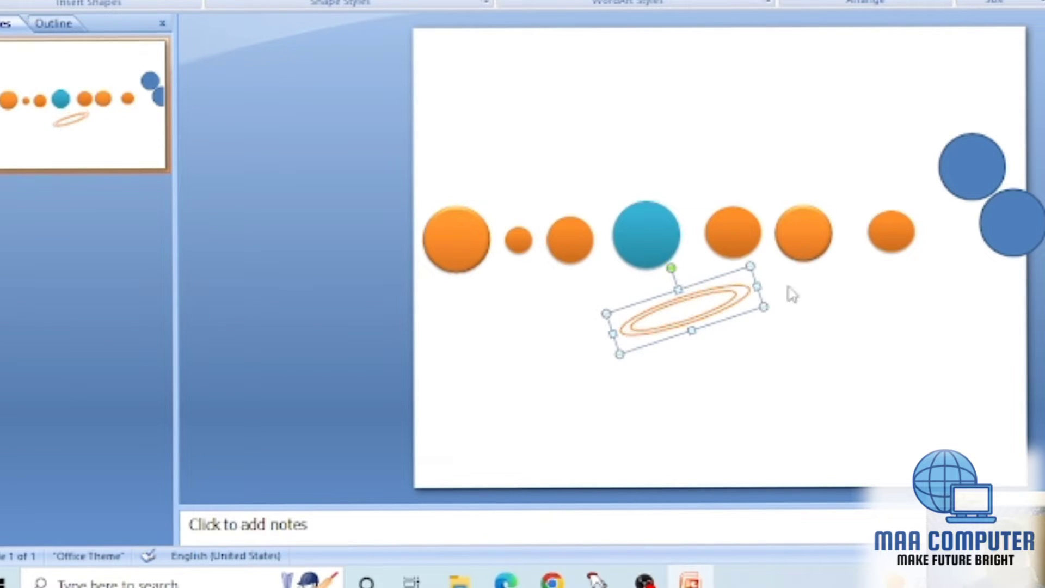
Place the seventh orange circle over the middle of the ring and send the ring to the back
{"action": "left_click", "coordinate": [883, 239]}
{"action": "left_click_drag", "start_coordinate": [871, 238], "coordinate": [676, 300]}
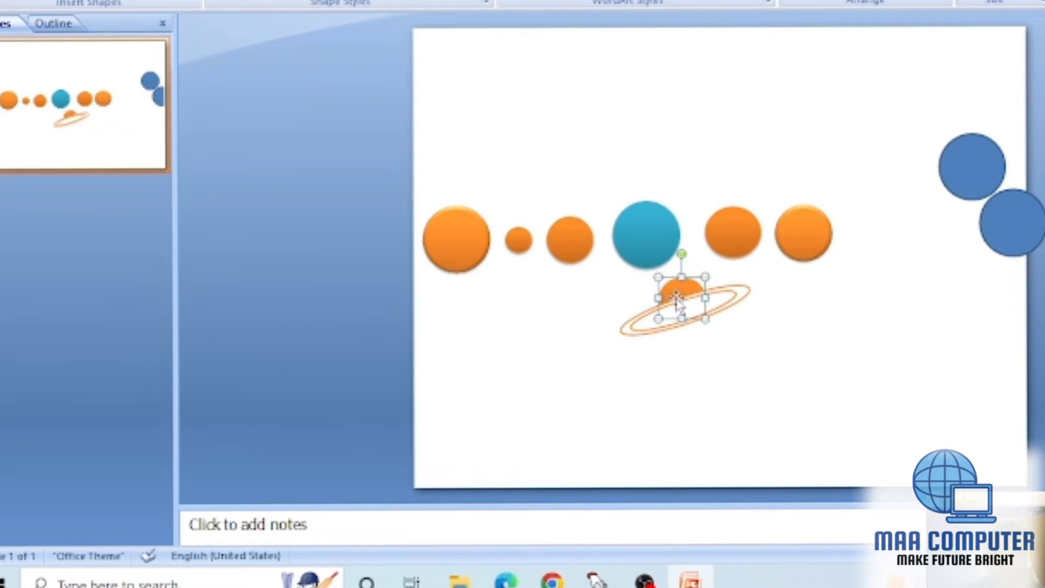
{"action": "left_click", "coordinate": [632, 326]}
{"action": "right_click", "coordinate": [655, 328]}
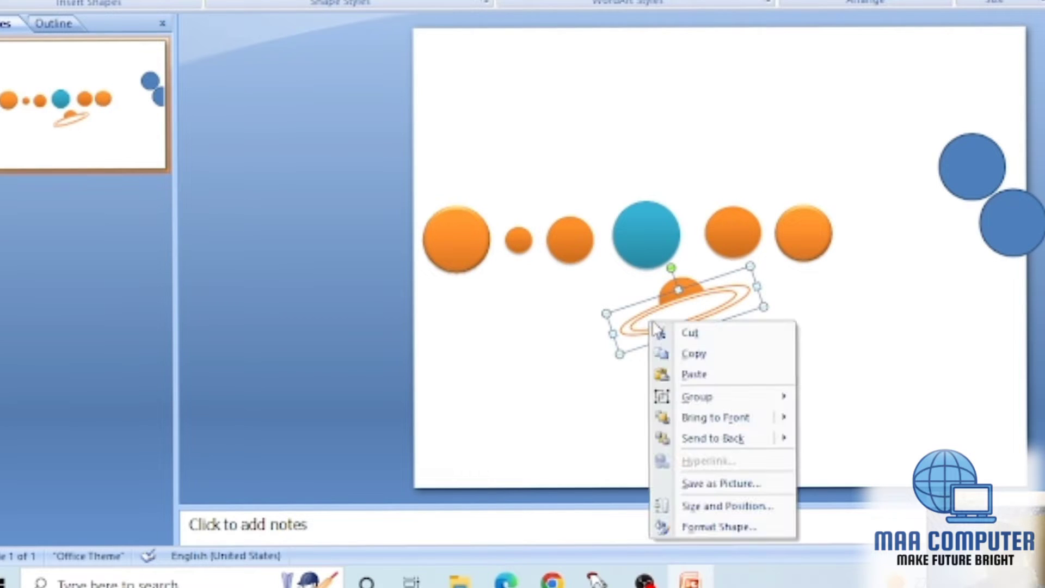
{"action": "left_click", "coordinate": [691, 435]}
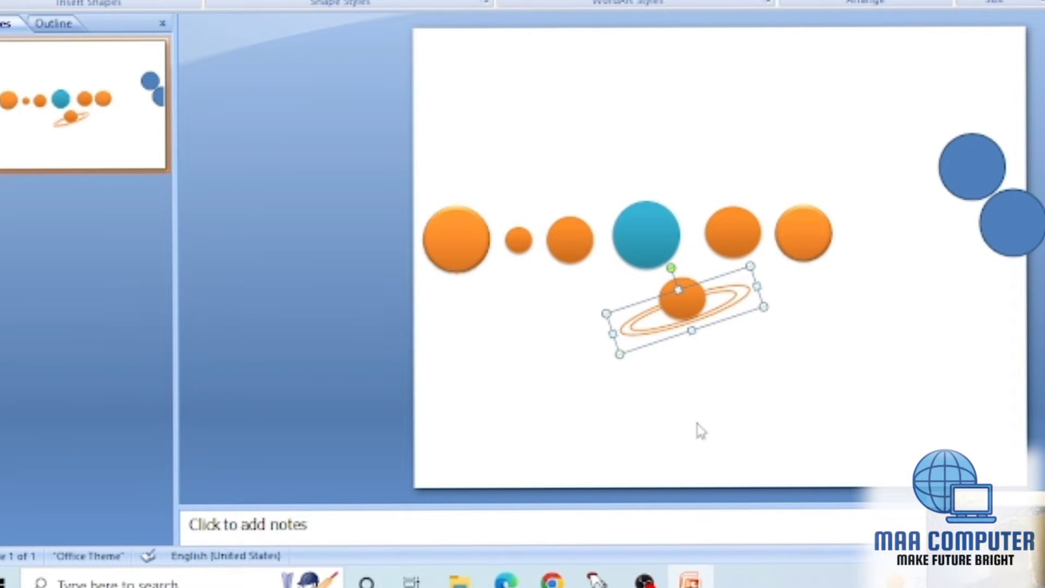
Group the orange circle with its ring and move the group into the row after the sixth circle
{"action": "left_click", "coordinate": [695, 313]}
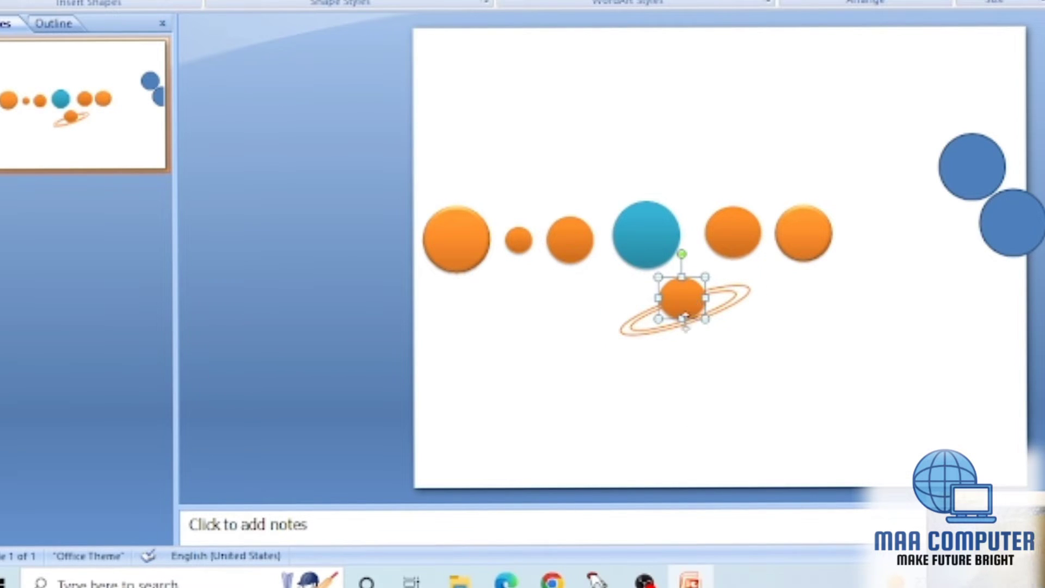
{"action": "left_click", "coordinate": [638, 330], "text": "shift"}
{"action": "right_click", "coordinate": [656, 311]}
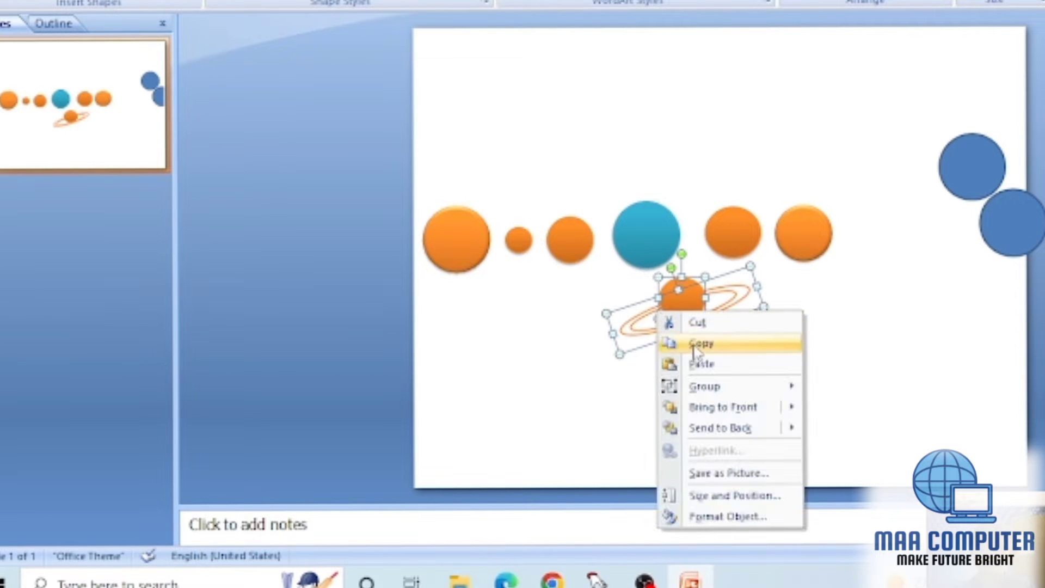
{"action": "mouse_move", "coordinate": [702, 386]}
{"action": "left_click", "coordinate": [850, 387]}
{"action": "left_click_drag", "start_coordinate": [684, 317], "coordinate": [890, 239]}
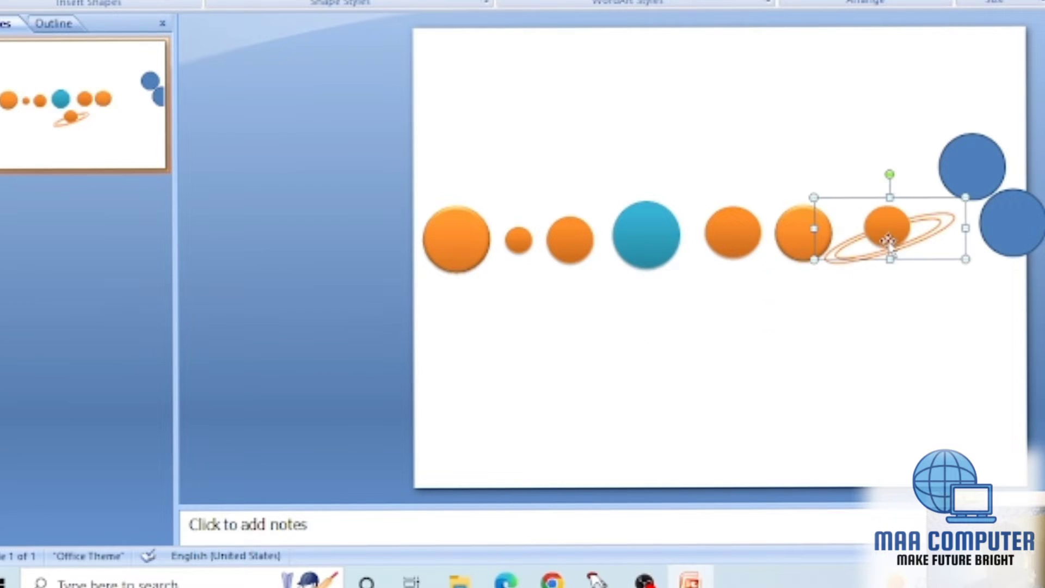
Reduce the height of the upper blue circle slightly and apply the intense purple shape style to it
{"action": "left_click", "coordinate": [974, 166]}
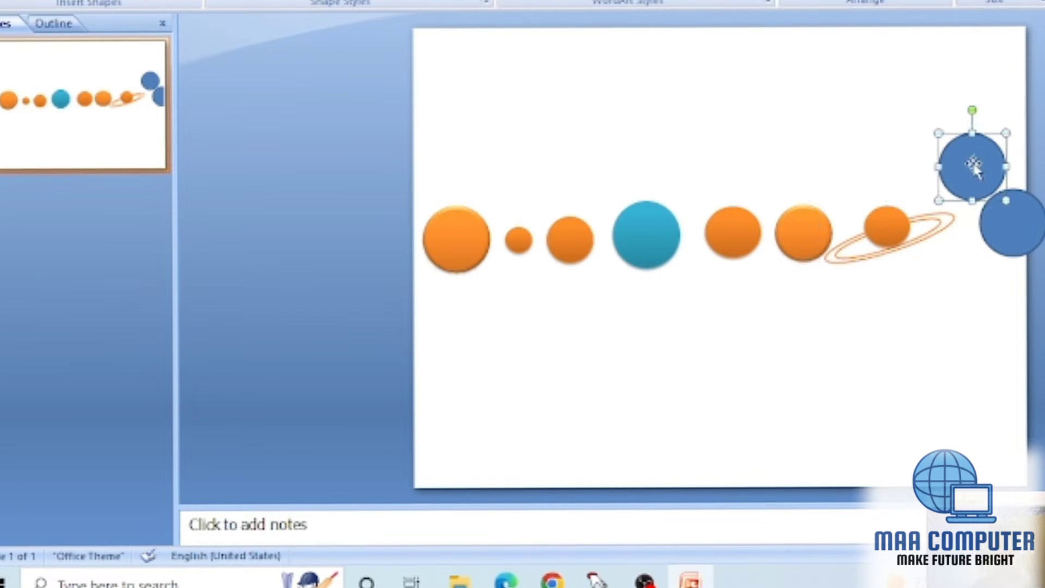
{"action": "mouse_move", "coordinate": [1008, 132]}
{"action": "left_mouse_down"}
{"action": "mouse_move", "coordinate": [991, 152]}
{"action": "mouse_move", "coordinate": [1001, 143]}
{"action": "left_mouse_up"}
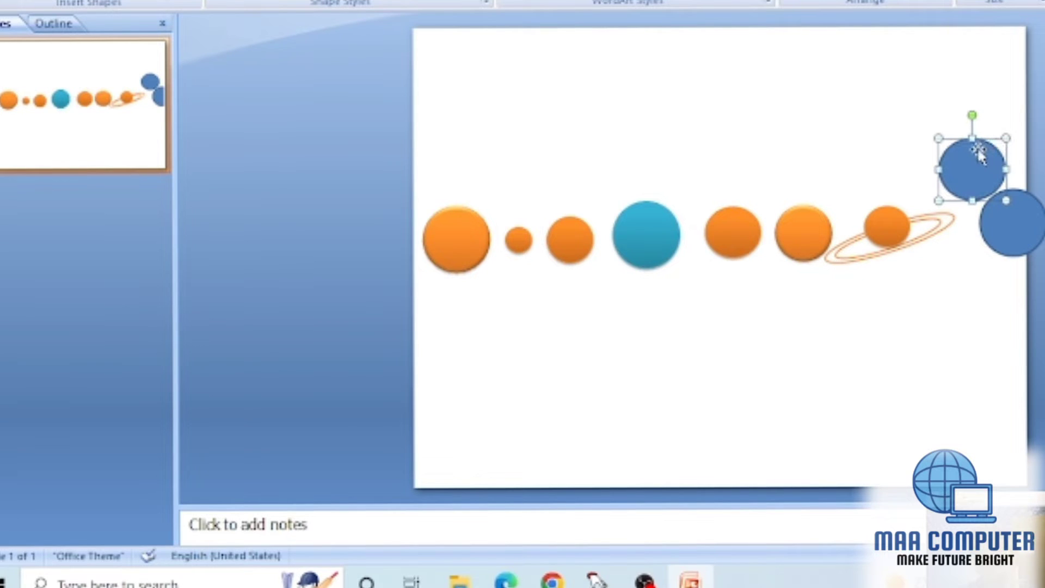
{"action": "left_click", "coordinate": [84, 0]}
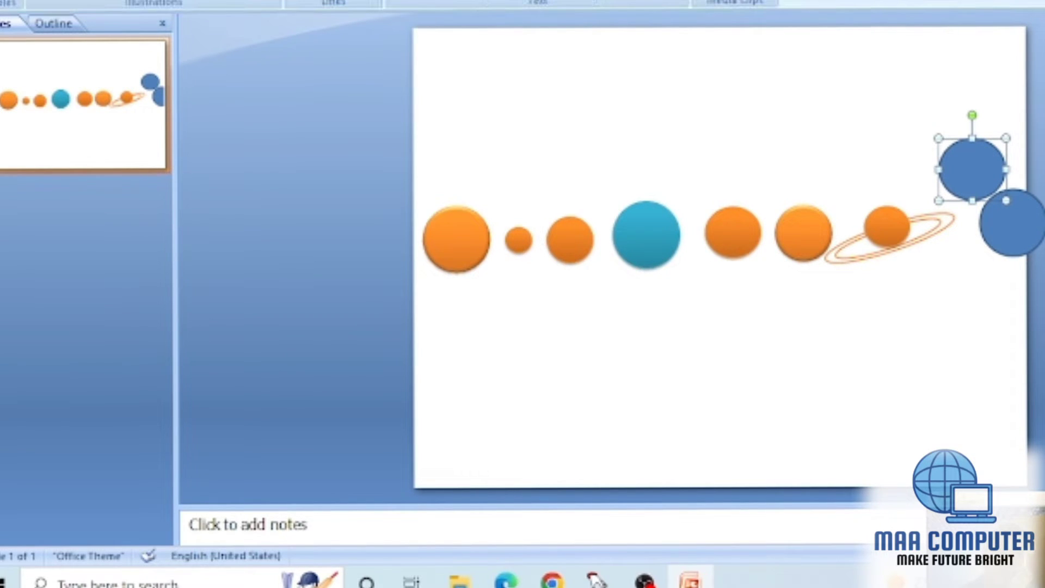
{"action": "left_click", "coordinate": [44, 0]}
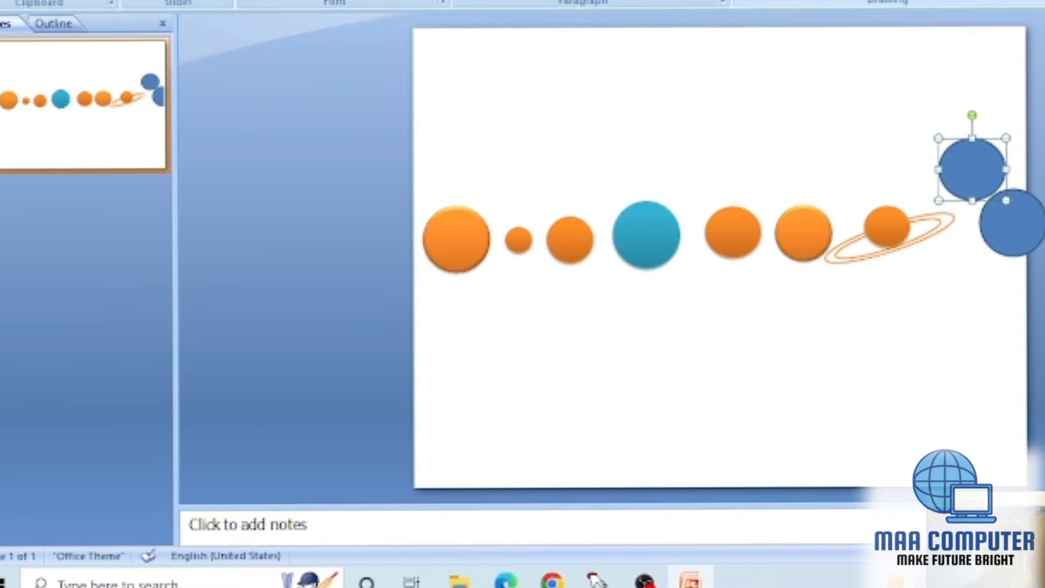
{"action": "left_click", "coordinate": [890, 0]}
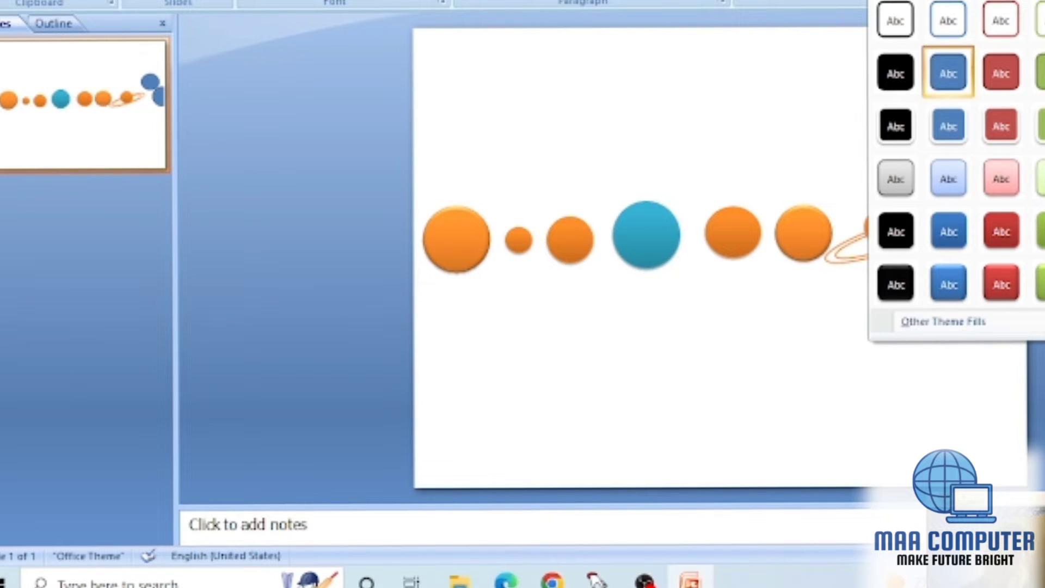
{"action": "left_click", "coordinate": [1044, 283]}
Shrink the remaining blue circle slightly and give it the same intense purple shape style
{"action": "left_click", "coordinate": [1009, 227]}
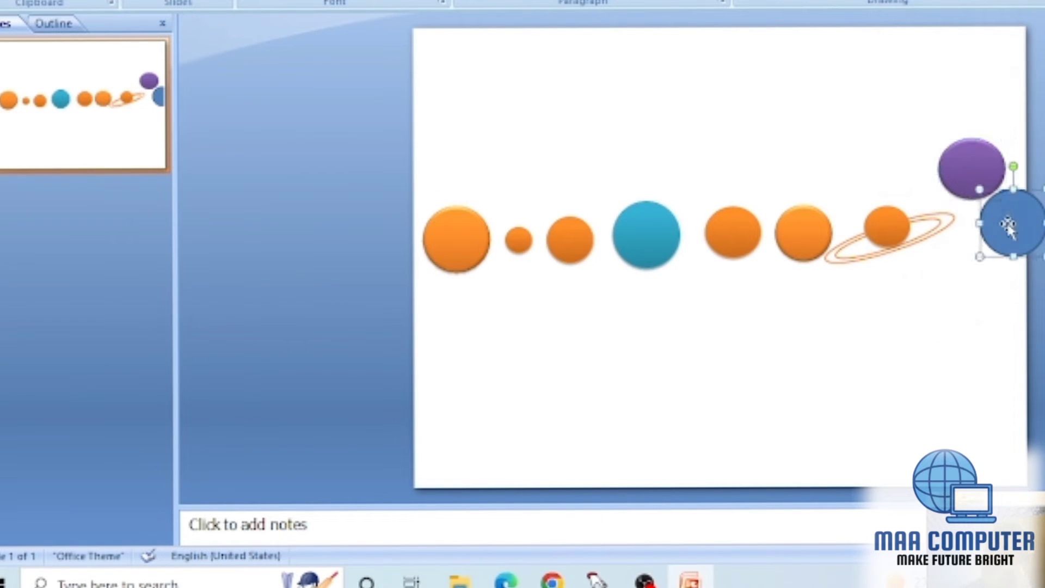
{"action": "left_click_drag", "start_coordinate": [1040, 197], "coordinate": [1033, 203]}
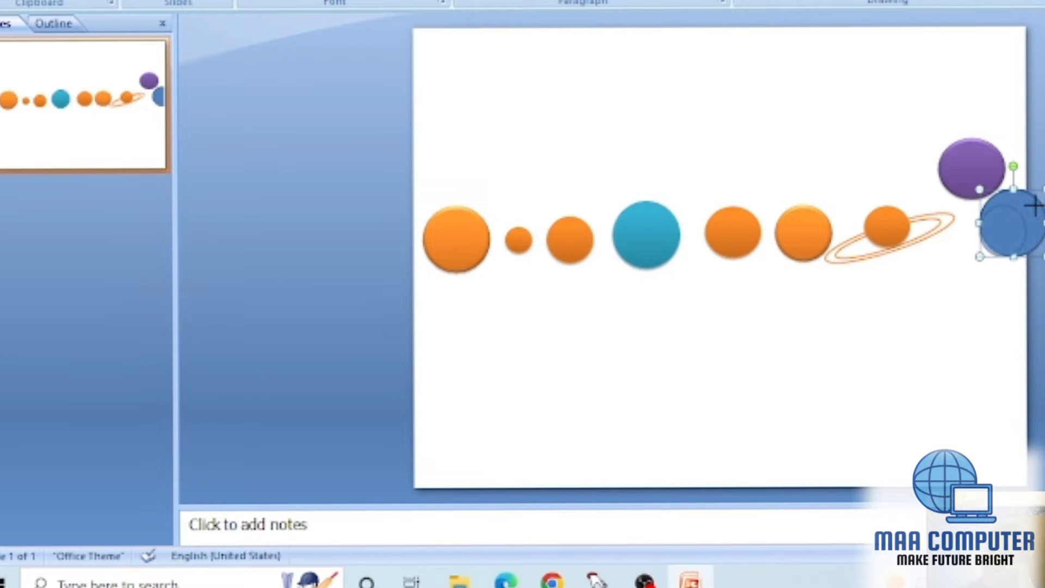
{"action": "left_click_drag", "start_coordinate": [1035, 206], "coordinate": [1037, 203]}
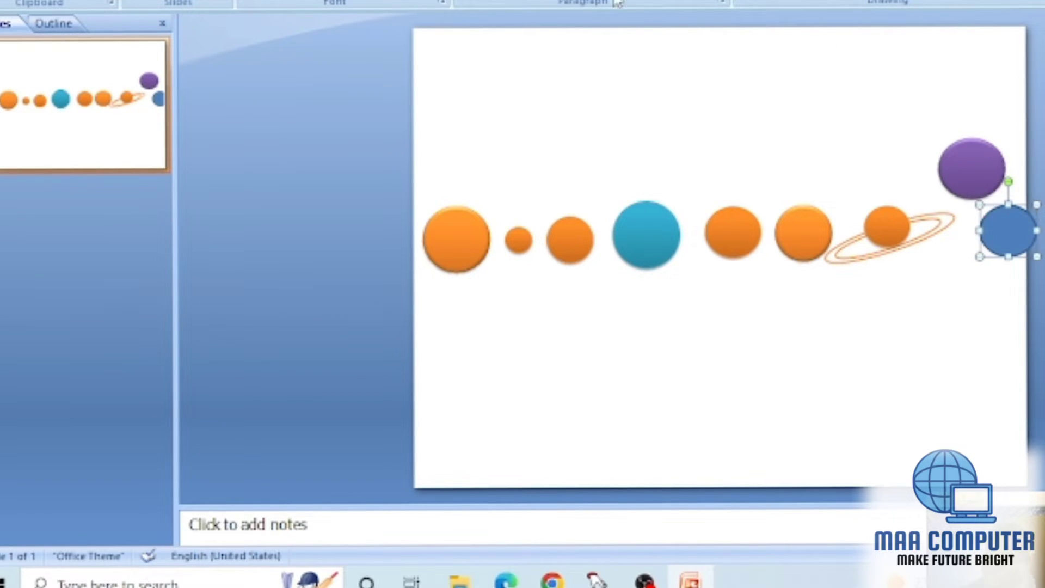
{"action": "left_click", "coordinate": [892, 0]}
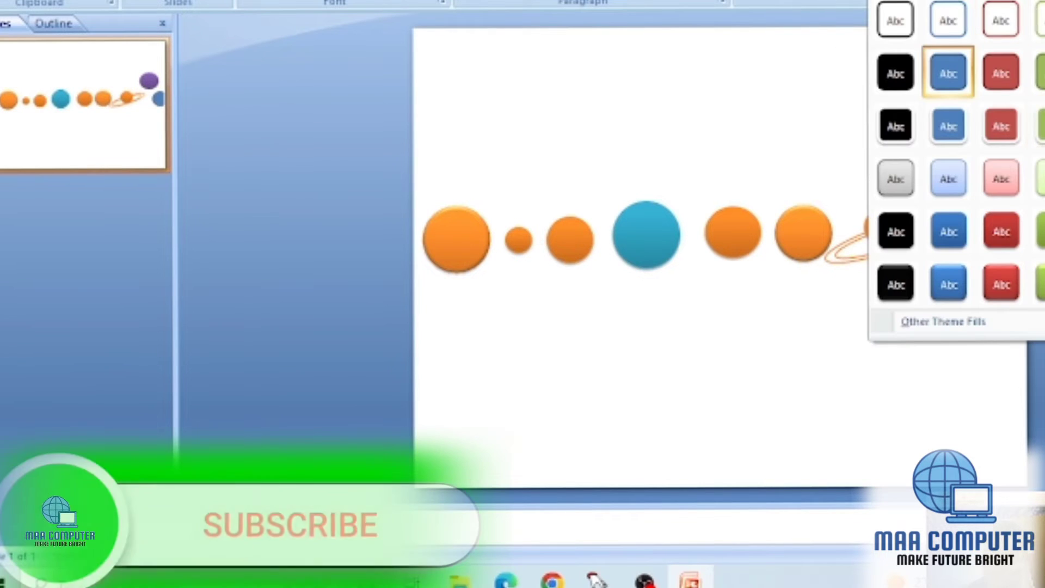
{"action": "left_click", "coordinate": [1044, 285]}
Move the smaller purple circle past the slide's edge and place the larger one in the row beside the ringed planet
{"action": "left_click_drag", "start_coordinate": [1008, 245], "coordinate": [1044, 240]}
{"action": "double_click", "coordinate": [973, 183]}
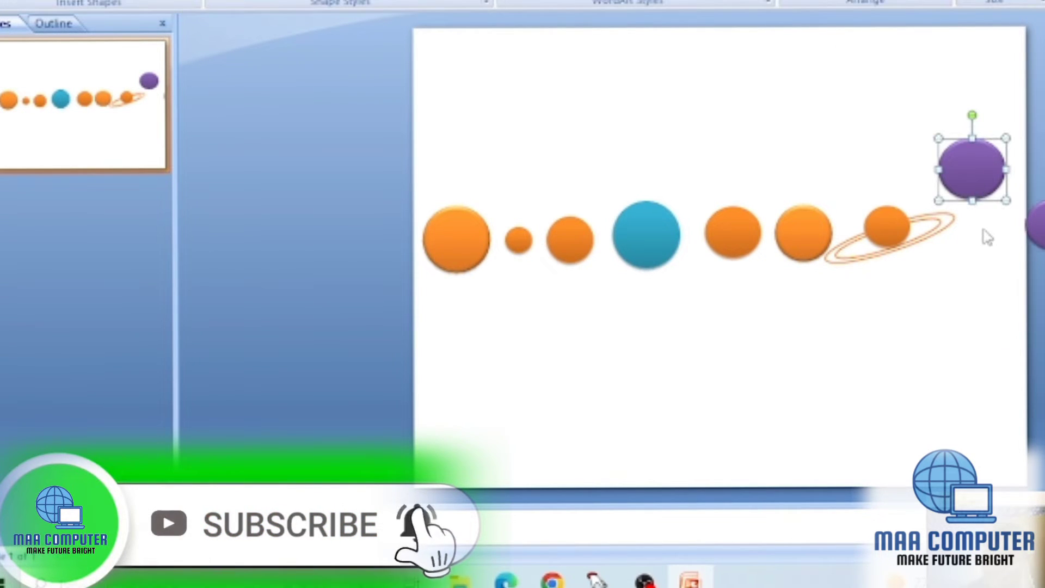
{"action": "left_click_drag", "start_coordinate": [953, 162], "coordinate": [964, 223]}
Change gradient stop 2 of the larger purple circle's fill to a dark gray shade
{"action": "right_click", "coordinate": [965, 243]}
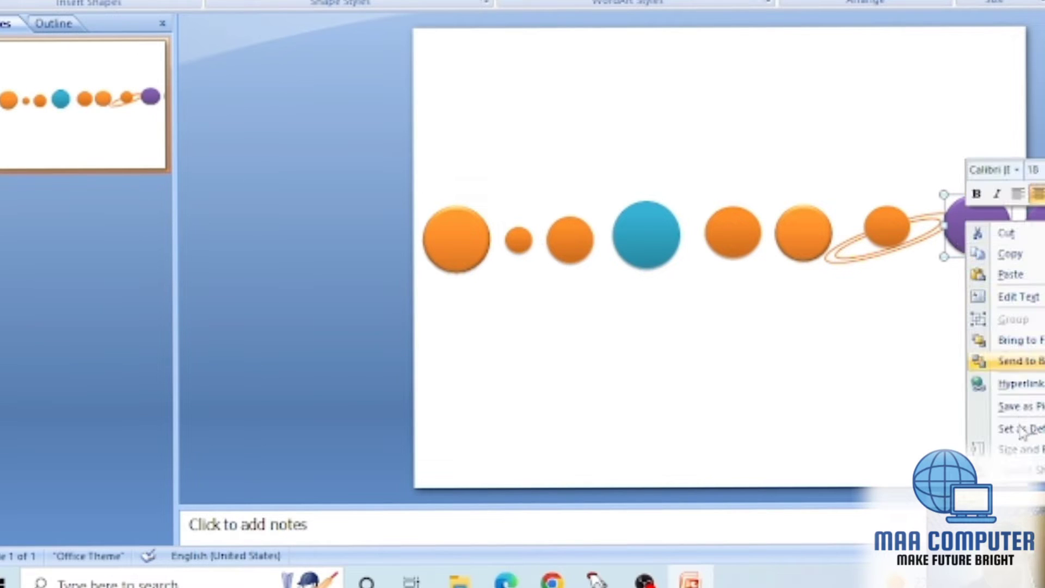
{"action": "key", "text": "Escape"}
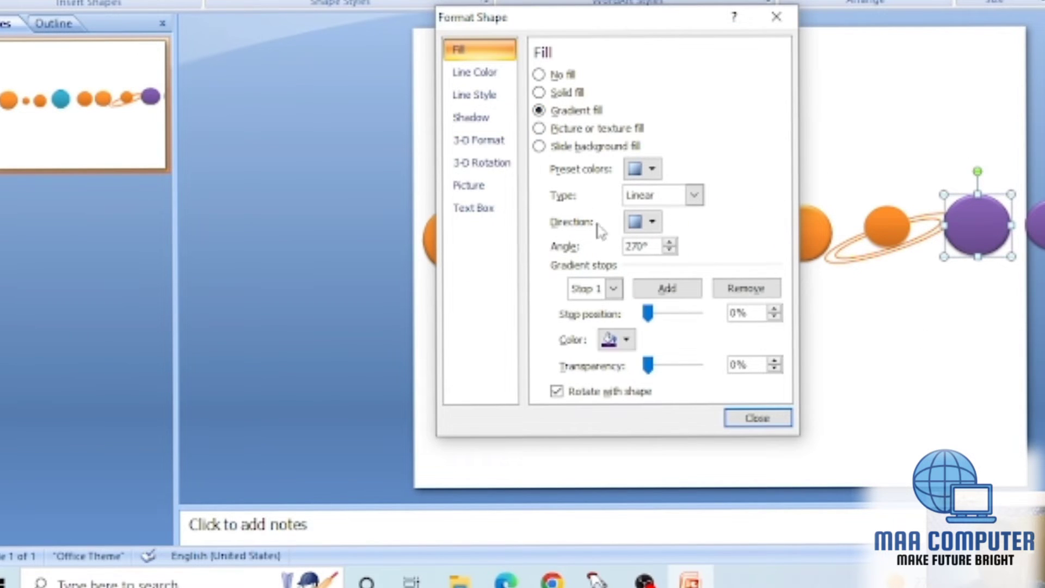
{"action": "left_click", "coordinate": [614, 288]}
{"action": "left_click", "coordinate": [612, 321]}
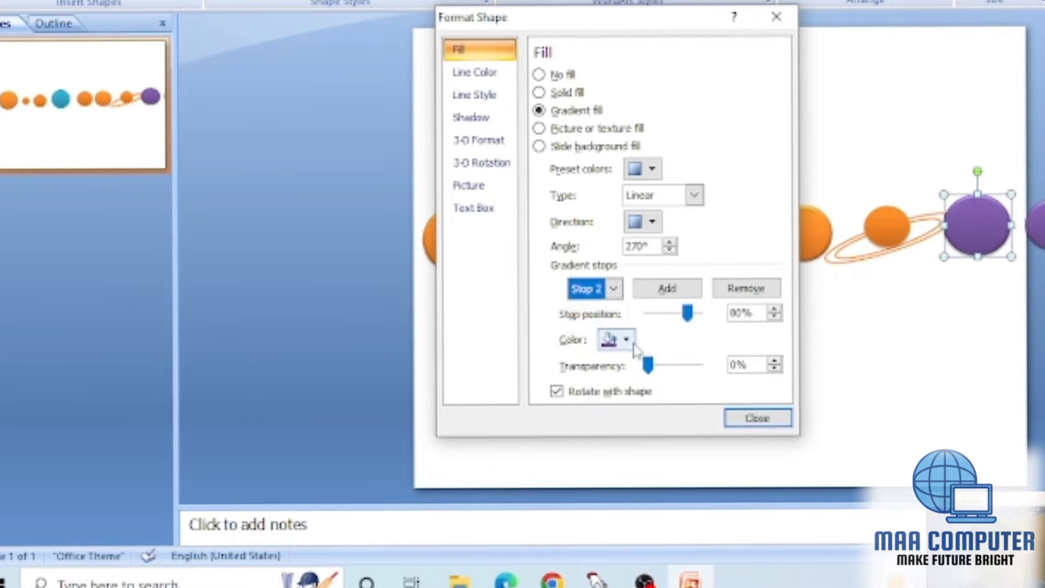
{"action": "left_click", "coordinate": [624, 340]}
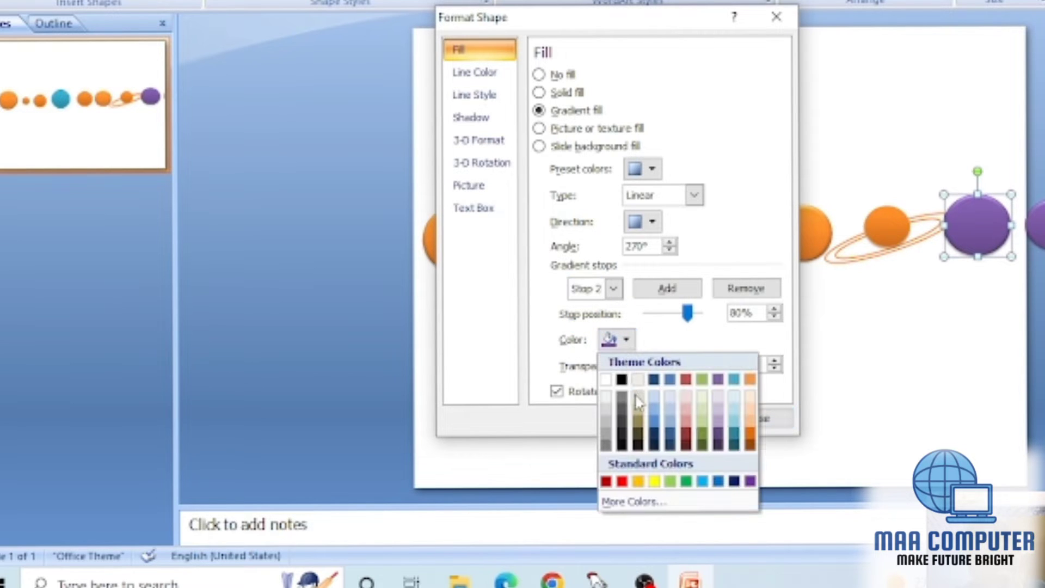
{"action": "left_click", "coordinate": [621, 421]}
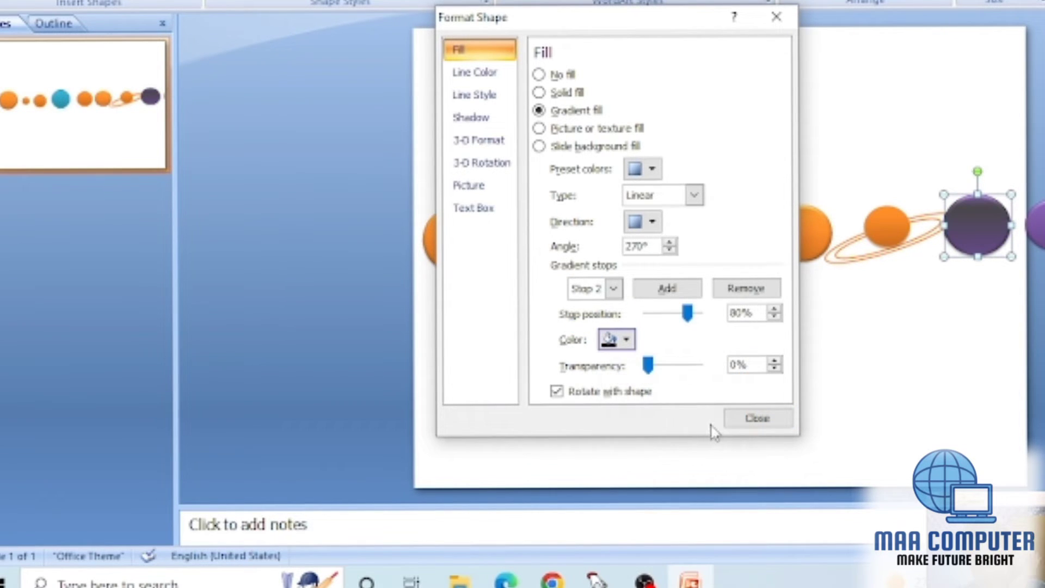
{"action": "left_click", "coordinate": [747, 418]}
{"action": "left_click", "coordinate": [1033, 235]}
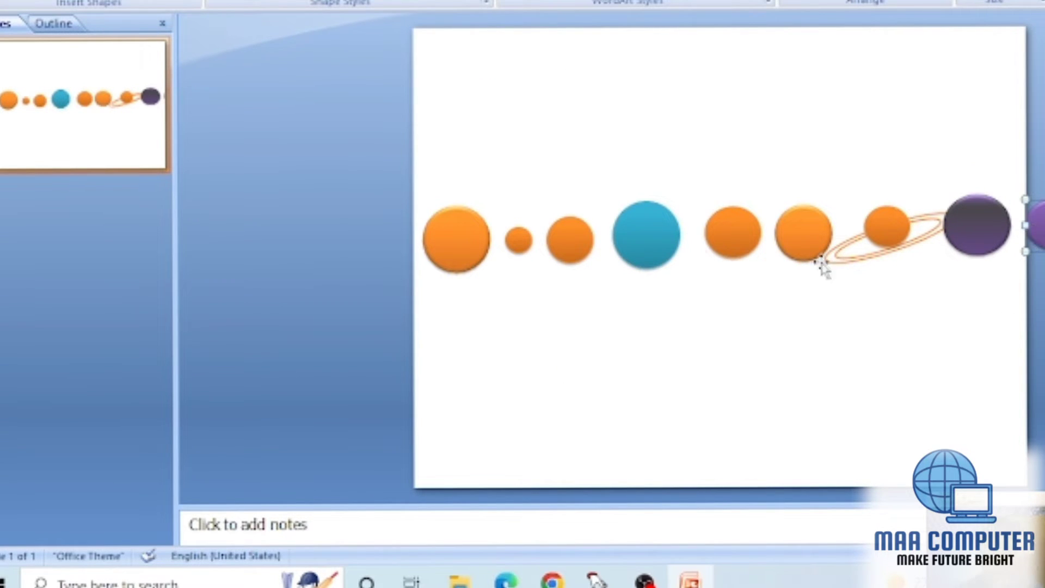
Try a picture or texture fill on the first orange circle and review its 3-D and shadow settings
{"action": "left_click", "coordinate": [464, 246]}
{"action": "right_click", "coordinate": [463, 243]}
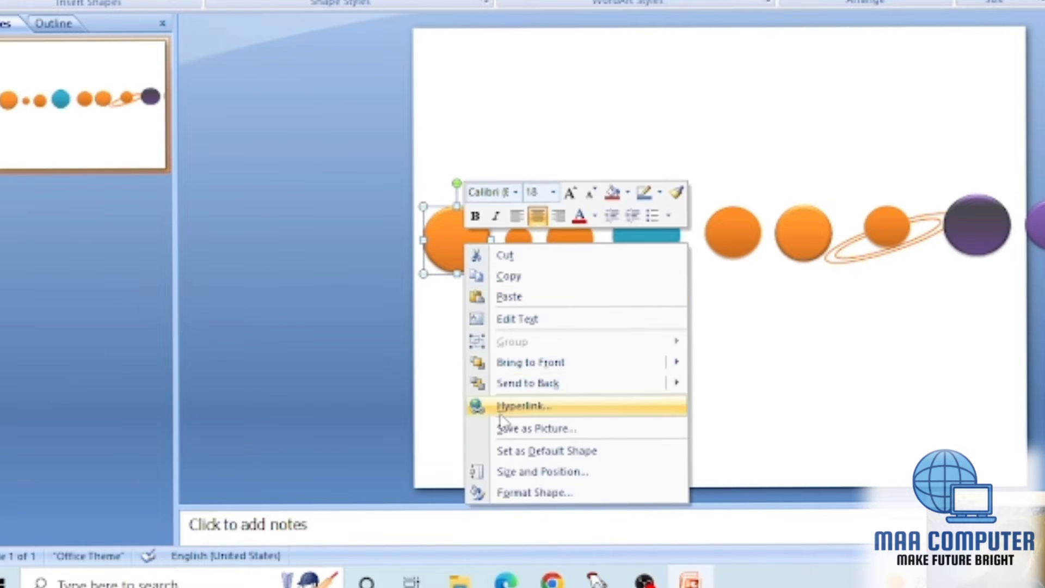
{"action": "left_click", "coordinate": [516, 493]}
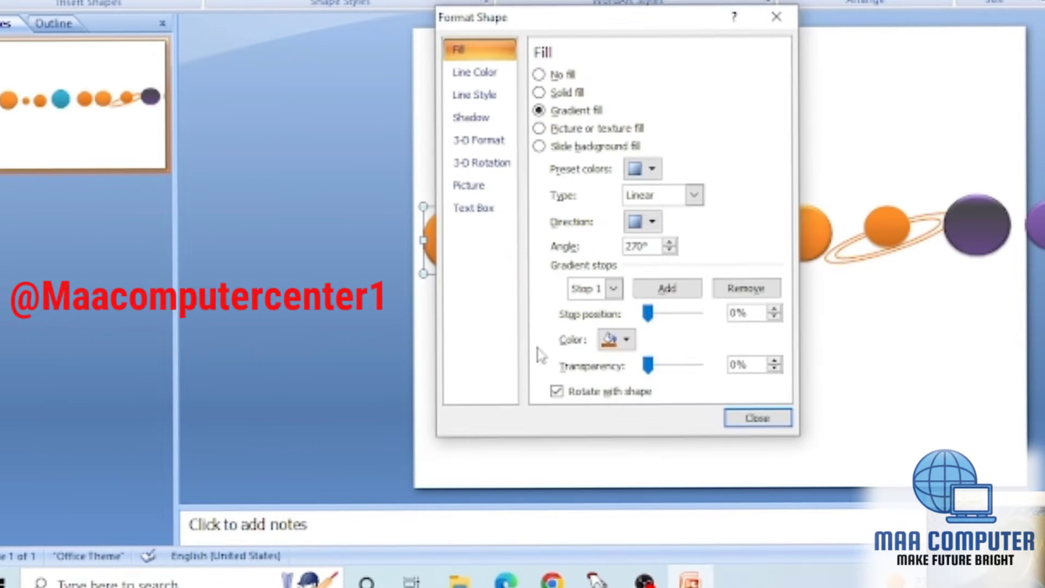
{"action": "left_click", "coordinate": [554, 129]}
{"action": "left_click", "coordinate": [478, 141]}
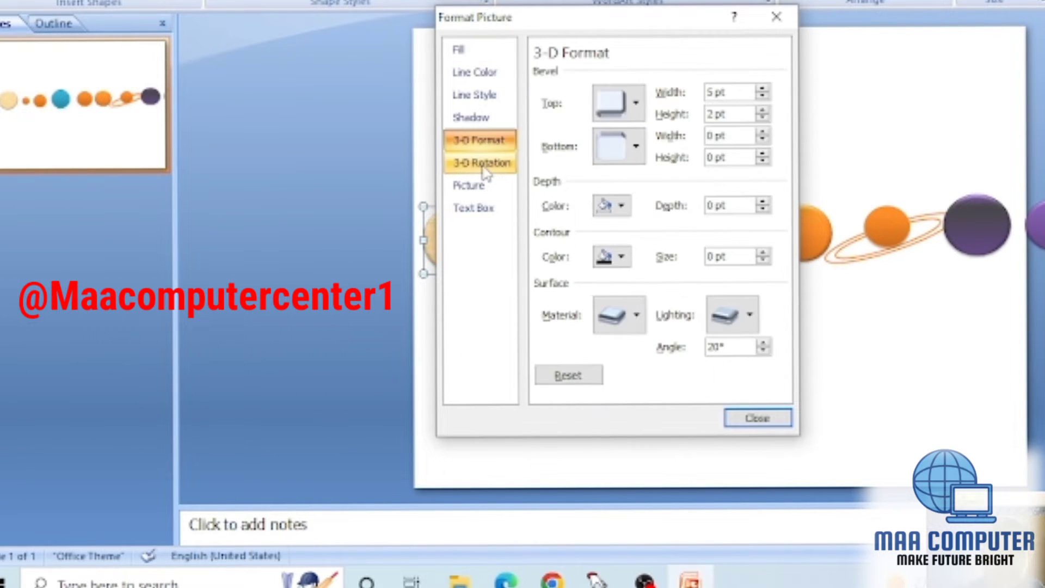
{"action": "left_click", "coordinate": [483, 162]}
{"action": "left_click", "coordinate": [487, 117]}
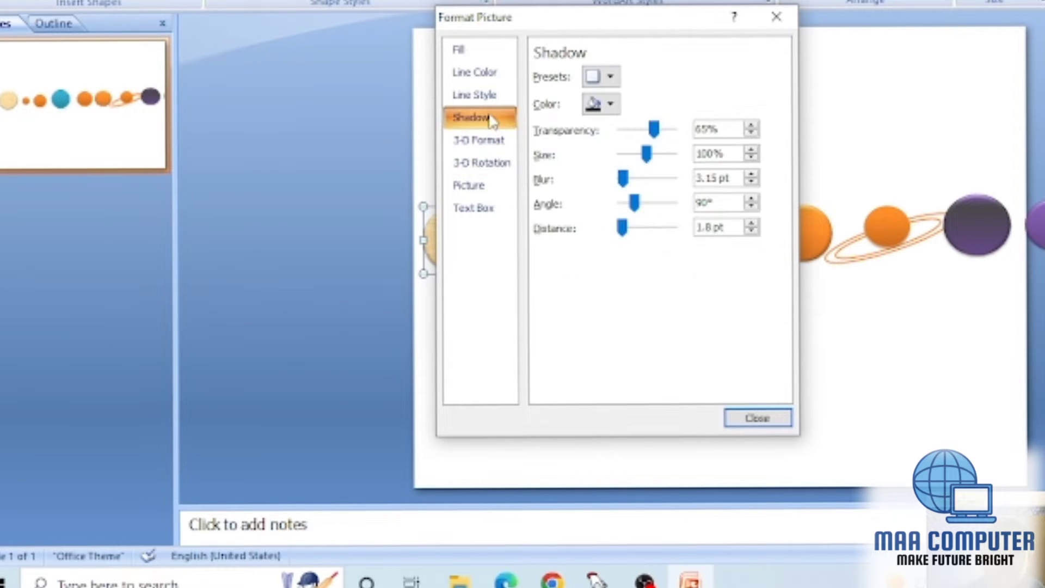
Try a gradient outline on the first circle with standard orange as the color of stop 1
{"action": "left_click", "coordinate": [479, 96]}
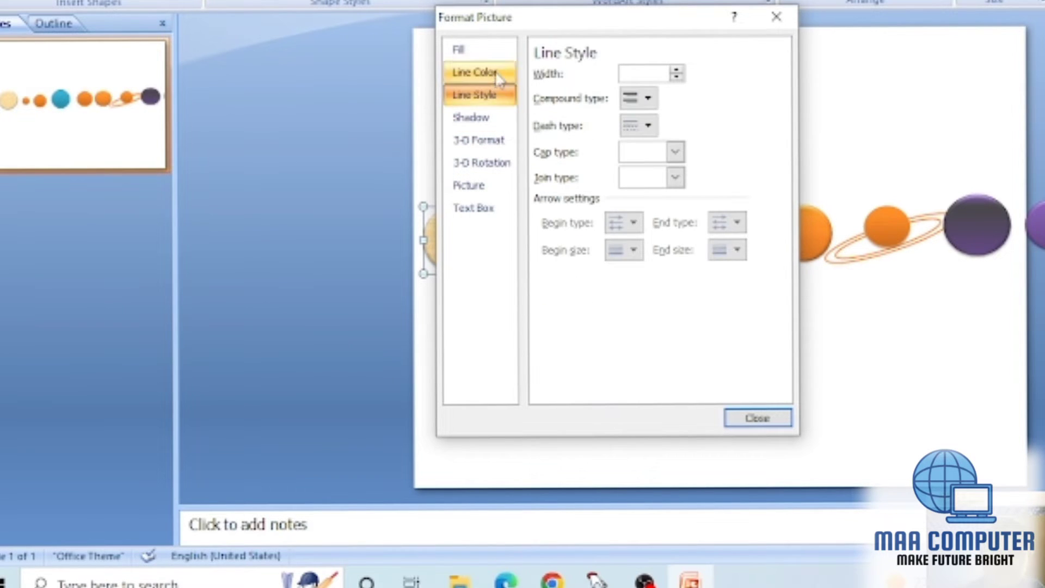
{"action": "left_click", "coordinate": [477, 72]}
{"action": "left_click", "coordinate": [538, 110]}
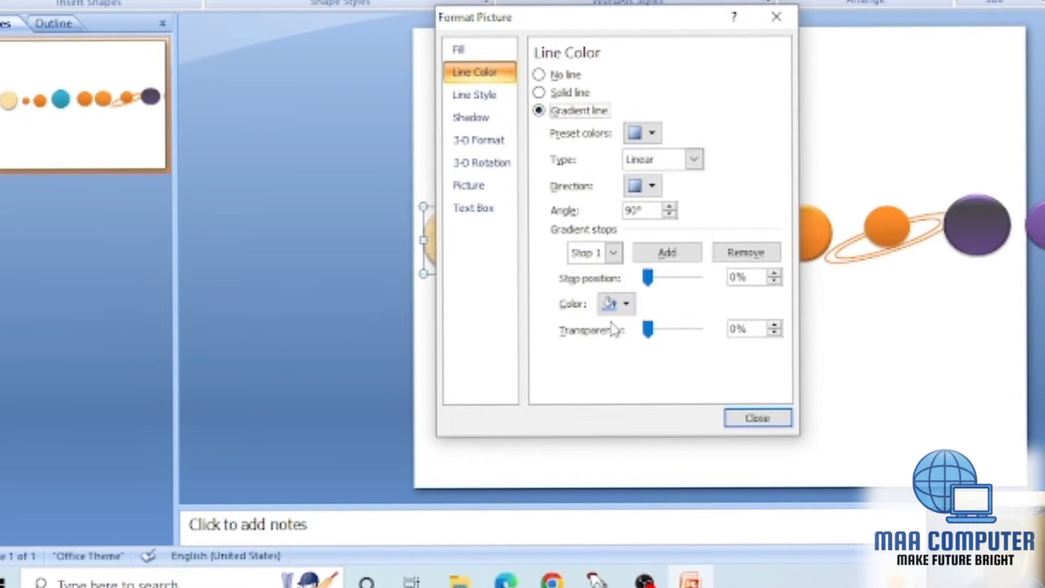
{"action": "left_click", "coordinate": [622, 308]}
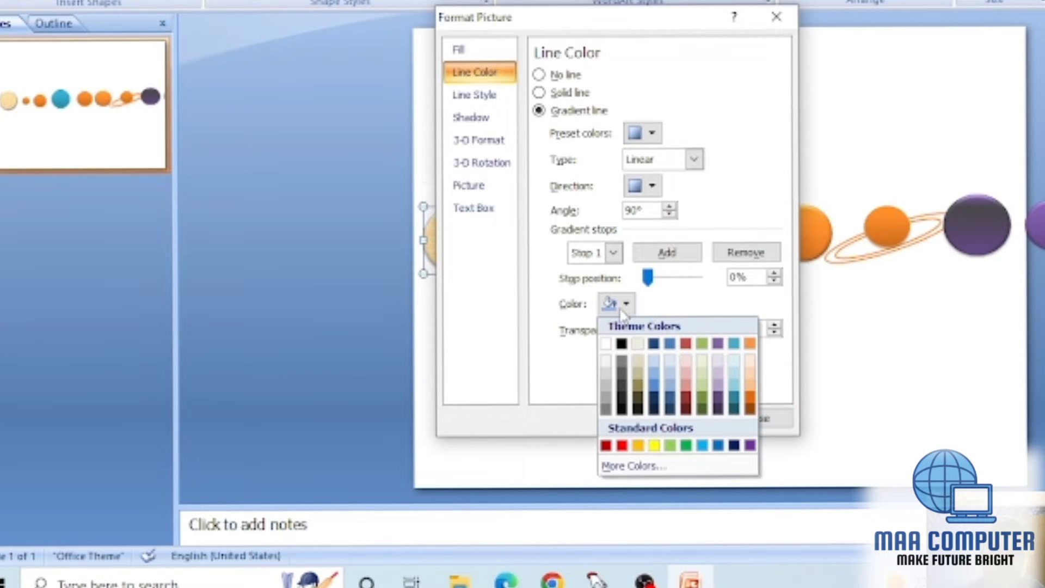
{"action": "left_click", "coordinate": [638, 446]}
{"action": "left_click", "coordinate": [755, 419]}
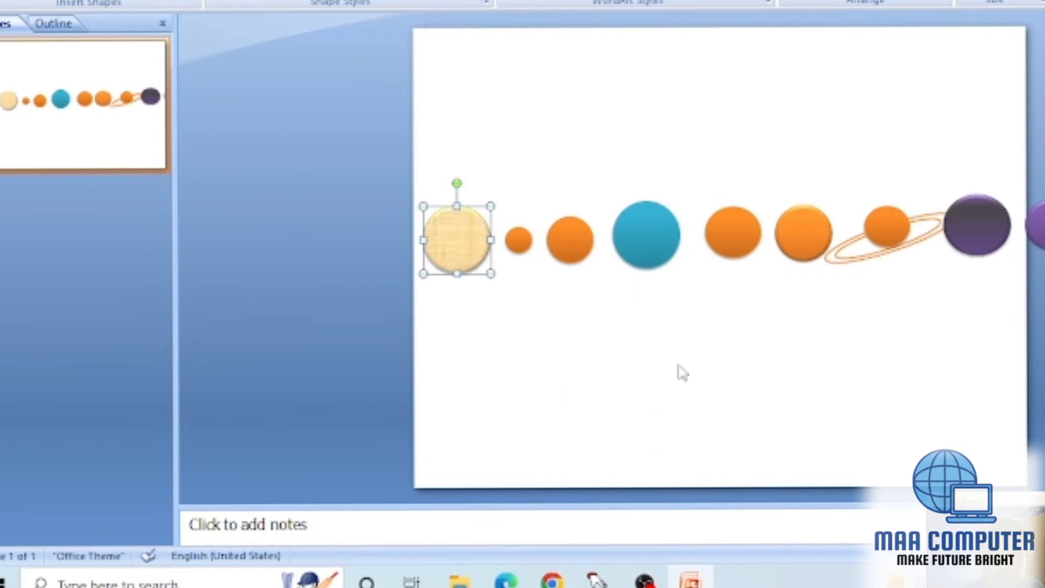
Apply the intense orange shape style to the textured first circle
{"action": "right_click", "coordinate": [471, 232]}
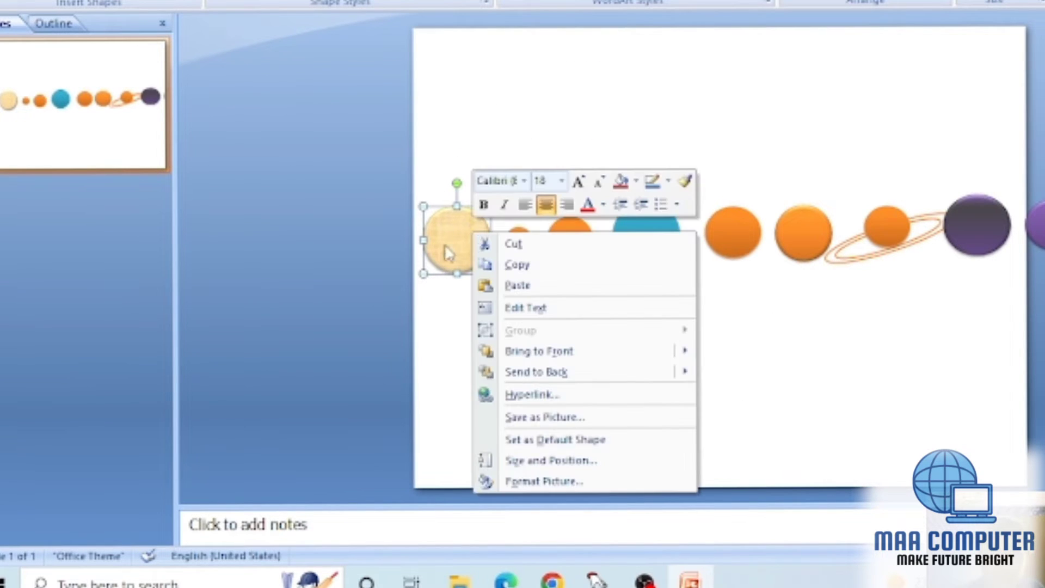
{"action": "key", "text": "Escape"}
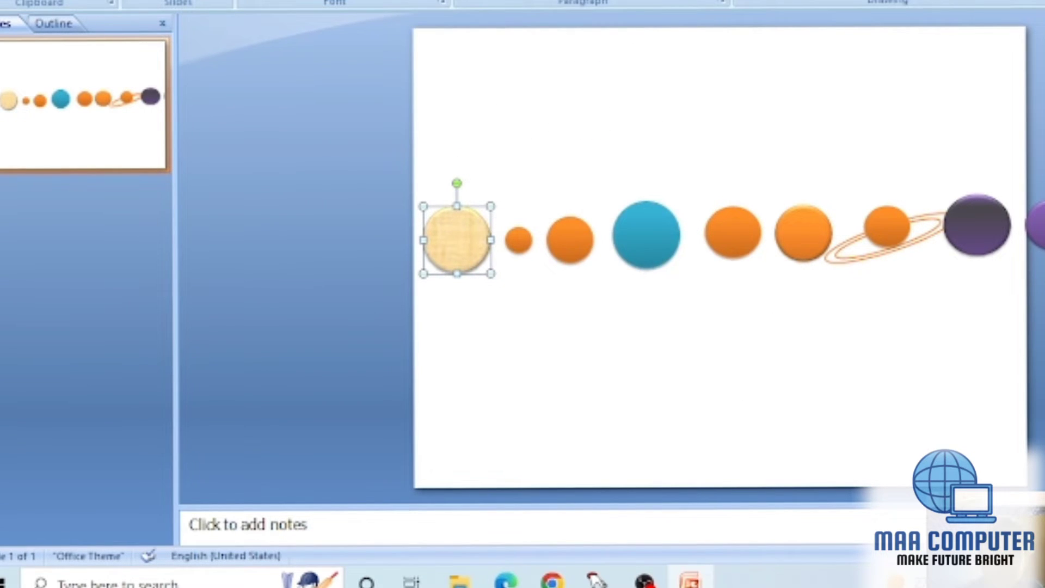
{"action": "left_click", "coordinate": [893, 1]}
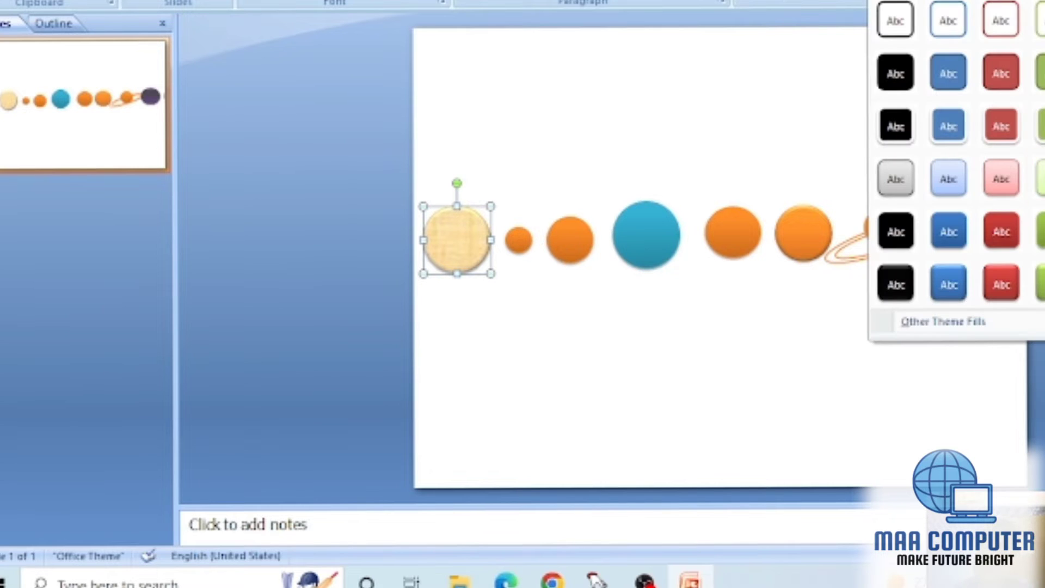
{"action": "left_click", "coordinate": [1044, 285]}
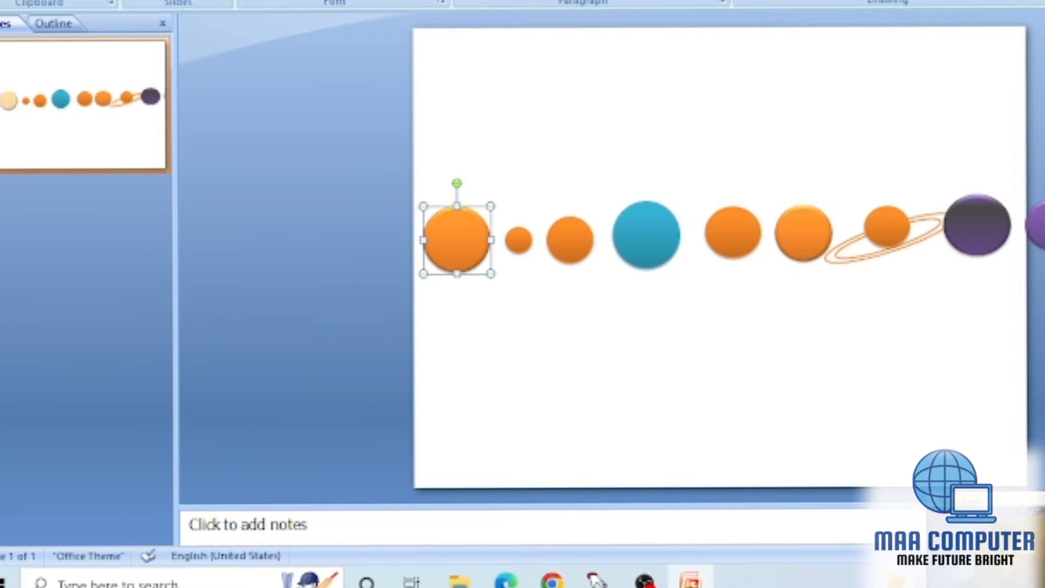
Add the largest orange Accent color 6 glow variation to the first circle
{"action": "left_click", "coordinate": [999, 1]}
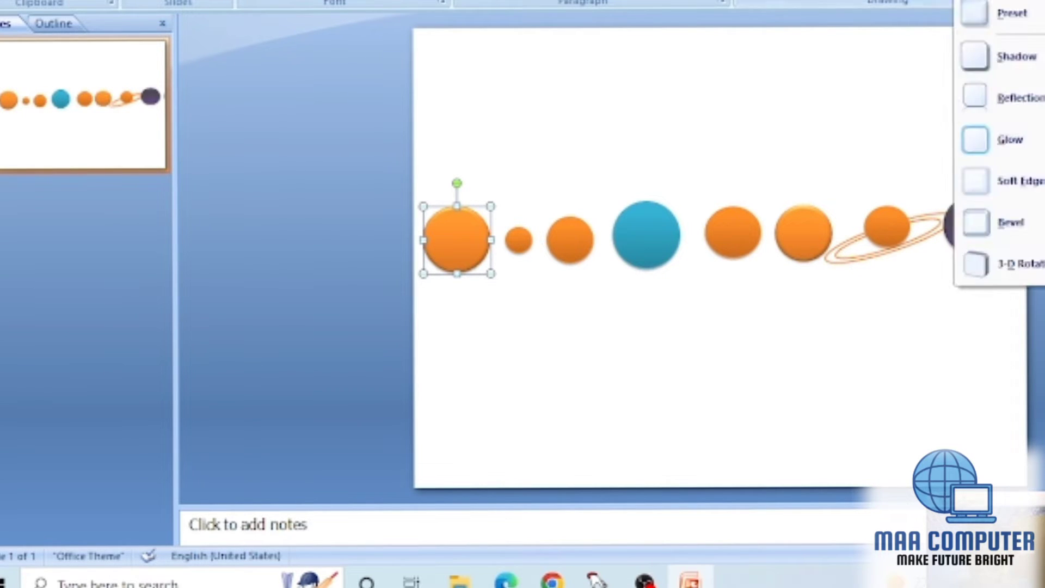
{"action": "mouse_move", "coordinate": [1023, 143]}
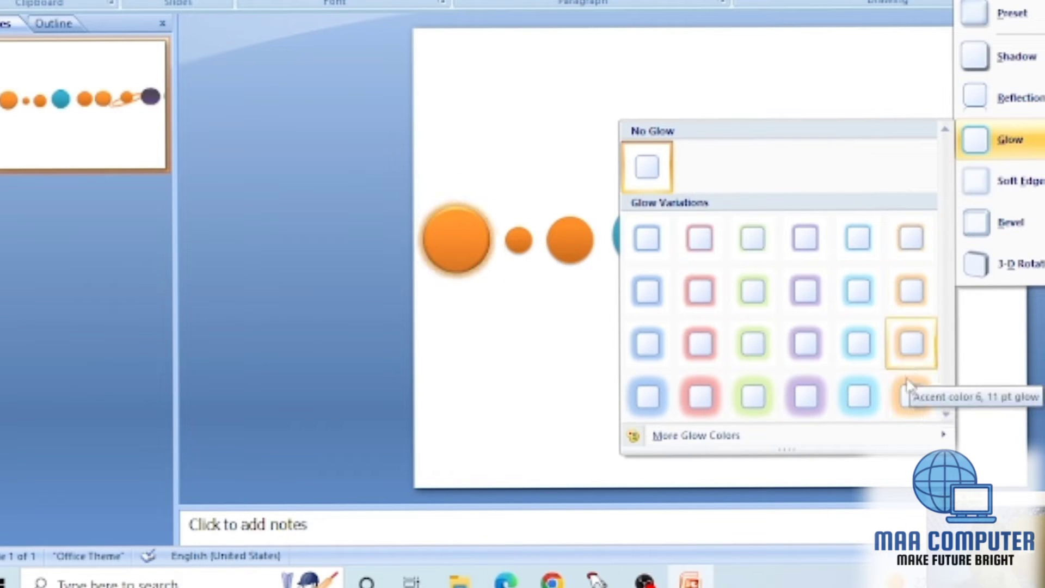
{"action": "left_click", "coordinate": [904, 405]}
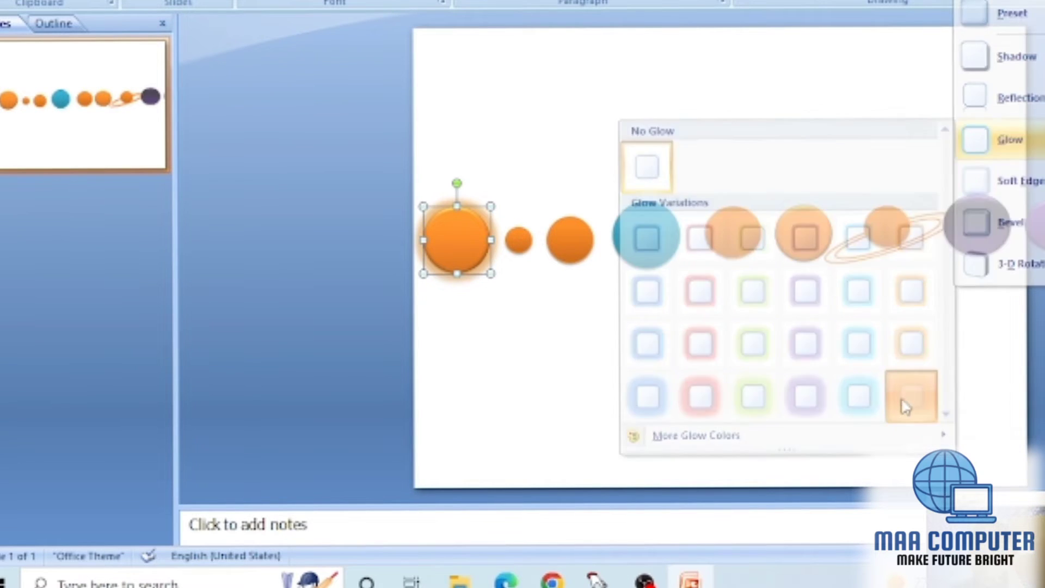
{"action": "left_click", "coordinate": [504, 330]}
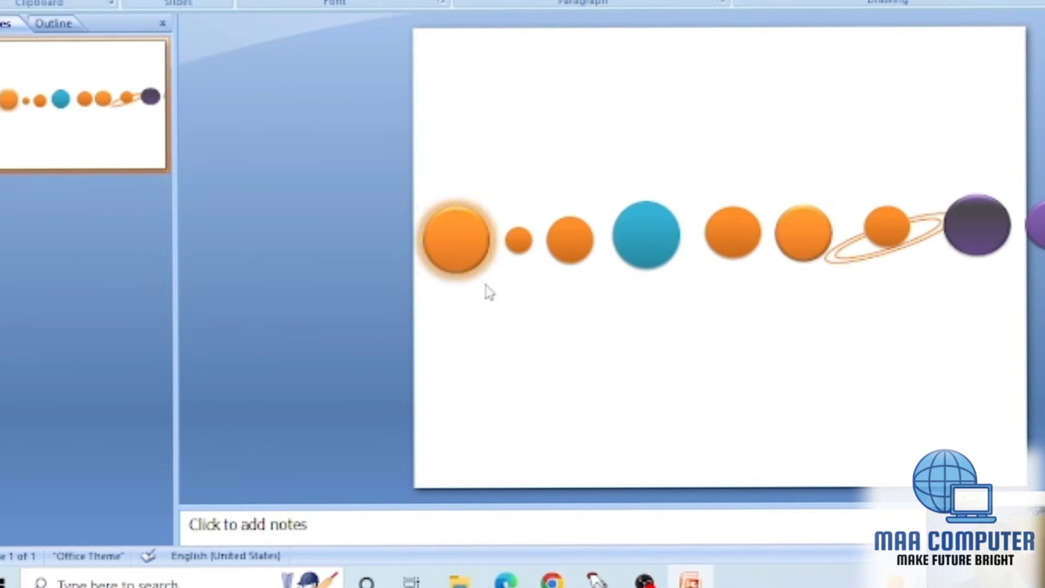
Draw a wide ellipse across the first circle and extend it downward to make it taller
{"action": "left_click", "coordinate": [90, 0]}
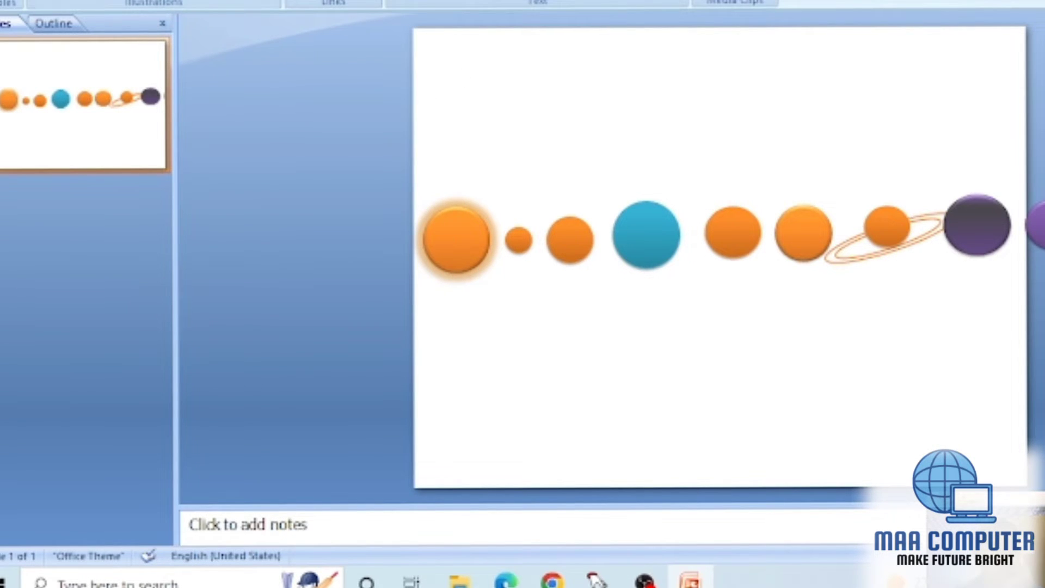
{"action": "left_click", "coordinate": [170, 0]}
{"action": "left_click", "coordinate": [239, 24]}
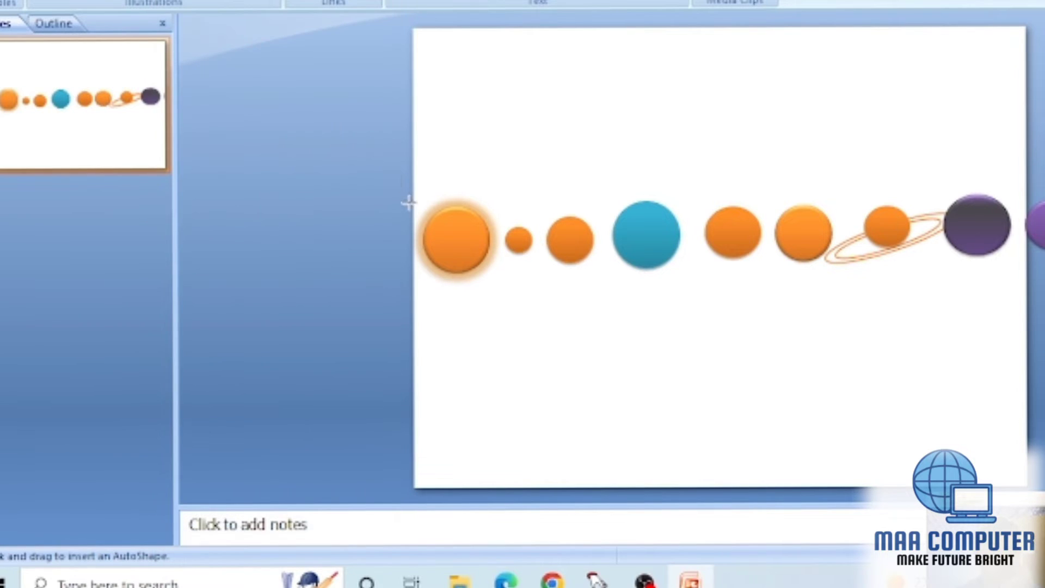
{"action": "left_click_drag", "start_coordinate": [350, 223], "coordinate": [516, 259]}
{"action": "left_click_drag", "start_coordinate": [435, 259], "coordinate": [434, 289]}
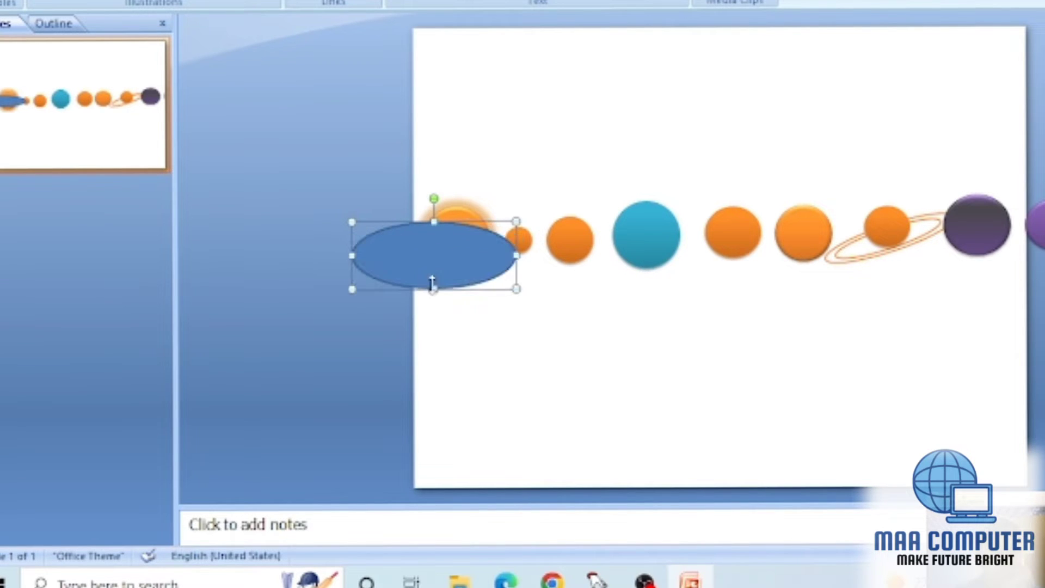
Enlarge the blue ellipse upward and to the left around the sun, and send it to the back
{"action": "left_click_drag", "start_coordinate": [433, 221], "coordinate": [430, 185]}
{"action": "left_click_drag", "start_coordinate": [352, 235], "coordinate": [332, 238]}
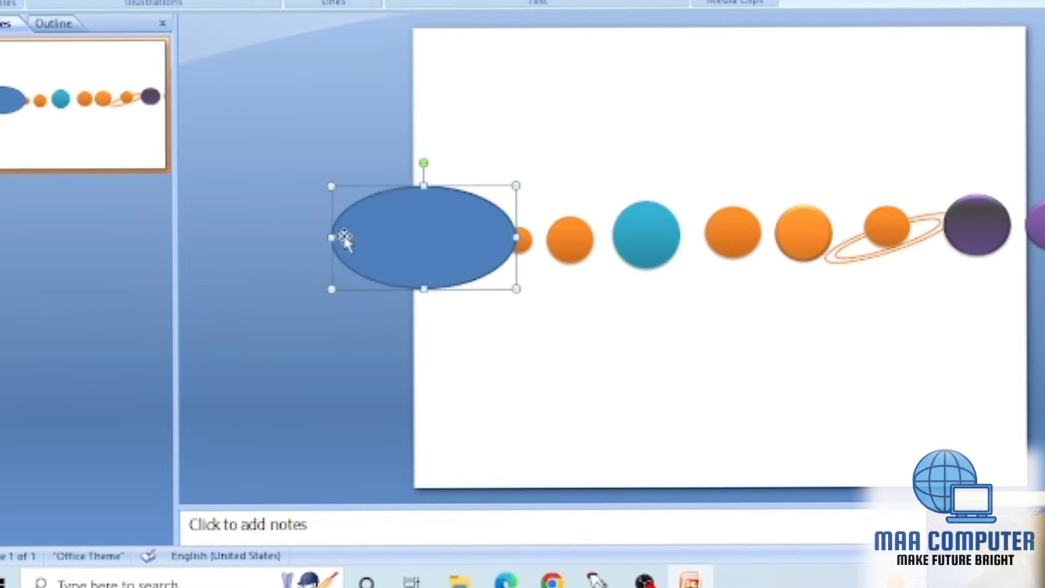
{"action": "left_click", "coordinate": [553, 206]}
{"action": "right_click", "coordinate": [451, 244]}
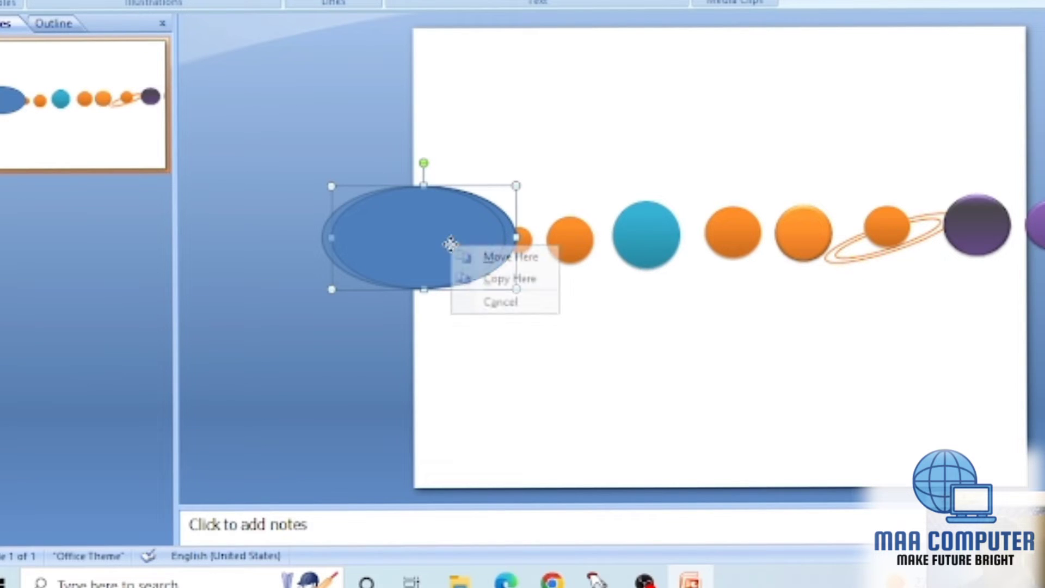
{"action": "right_click", "coordinate": [413, 244]}
{"action": "mouse_move", "coordinate": [479, 381]}
{"action": "left_click", "coordinate": [707, 386]}
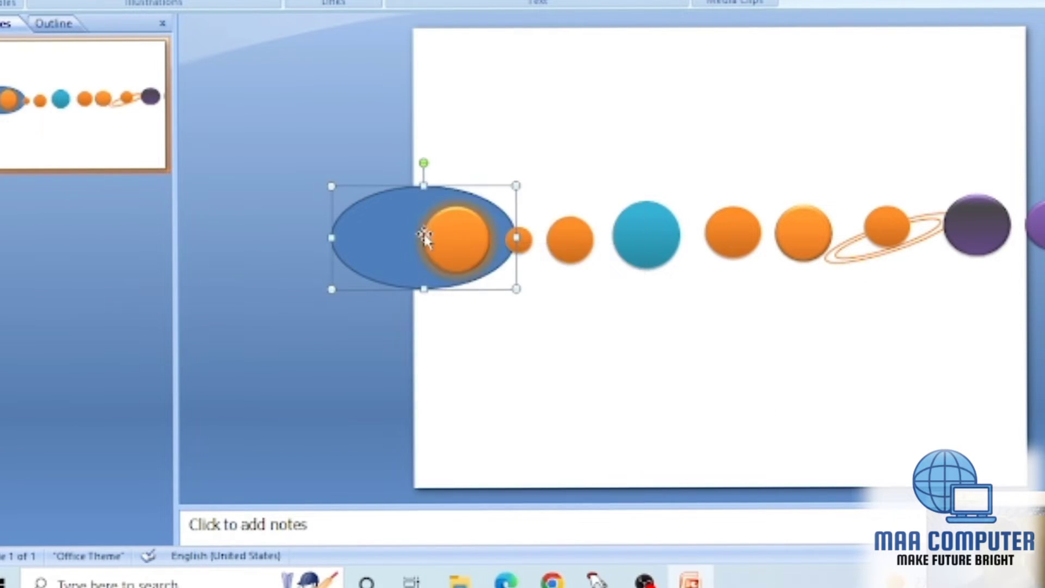
Apply the white-filled orange outline style to the ellipse, and place a duplicate of it below the planet row
{"action": "left_click", "coordinate": [468, 2]}
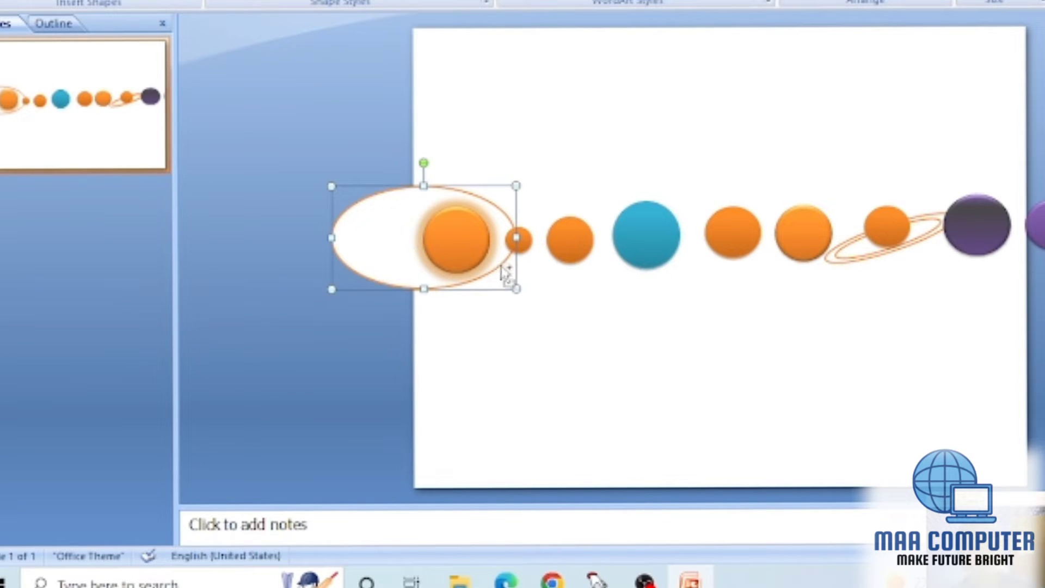
{"action": "key", "text": "ctrl+d"}
{"action": "left_click_drag", "start_coordinate": [465, 275], "coordinate": [481, 372]}
Move the first ellipse, the sun and the smallest planet to the left to open up space in the row
{"action": "left_click_drag", "start_coordinate": [403, 241], "coordinate": [272, 264]}
{"action": "left_click_drag", "start_coordinate": [443, 240], "coordinate": [416, 245]}
{"action": "left_click", "coordinate": [517, 242]}
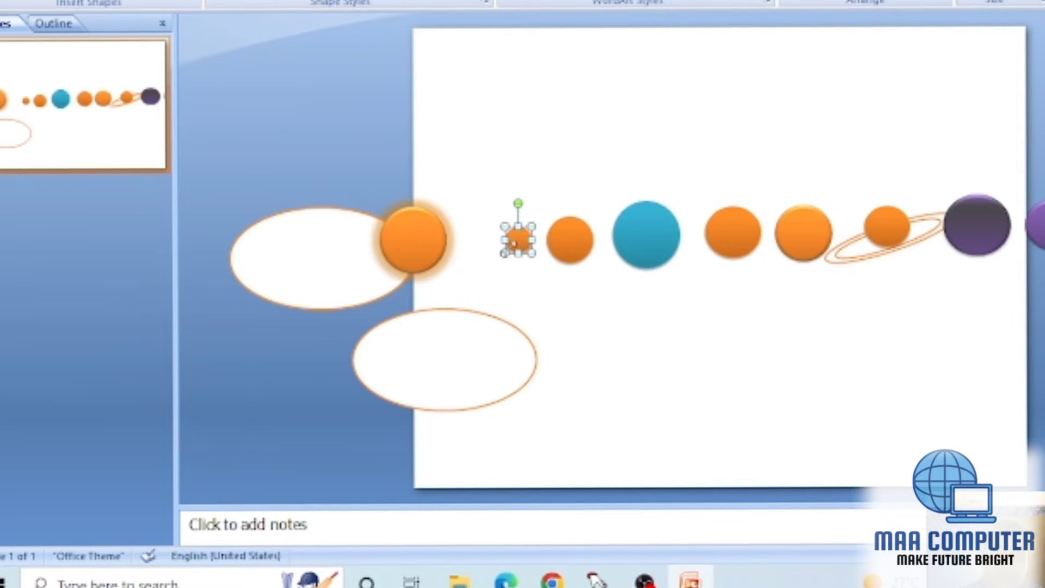
{"action": "left_click_drag", "start_coordinate": [520, 238], "coordinate": [504, 239]}
Shift the two purple planets and ringed Saturn to the right to widen the spacing
{"action": "left_click", "coordinate": [1040, 225]}
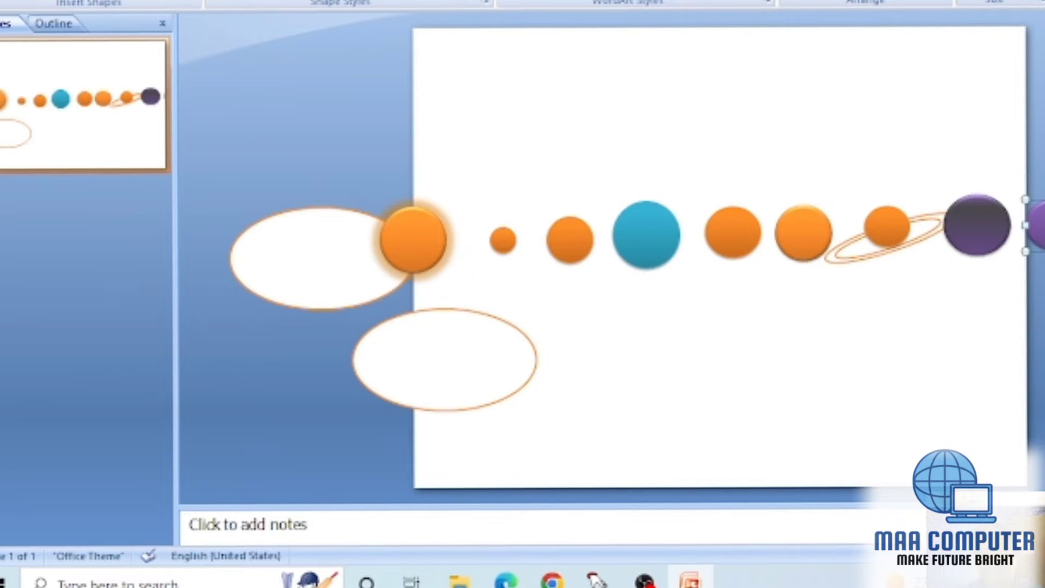
{"action": "left_click_drag", "start_coordinate": [979, 226], "coordinate": [1032, 239]}
{"action": "left_click", "coordinate": [891, 237]}
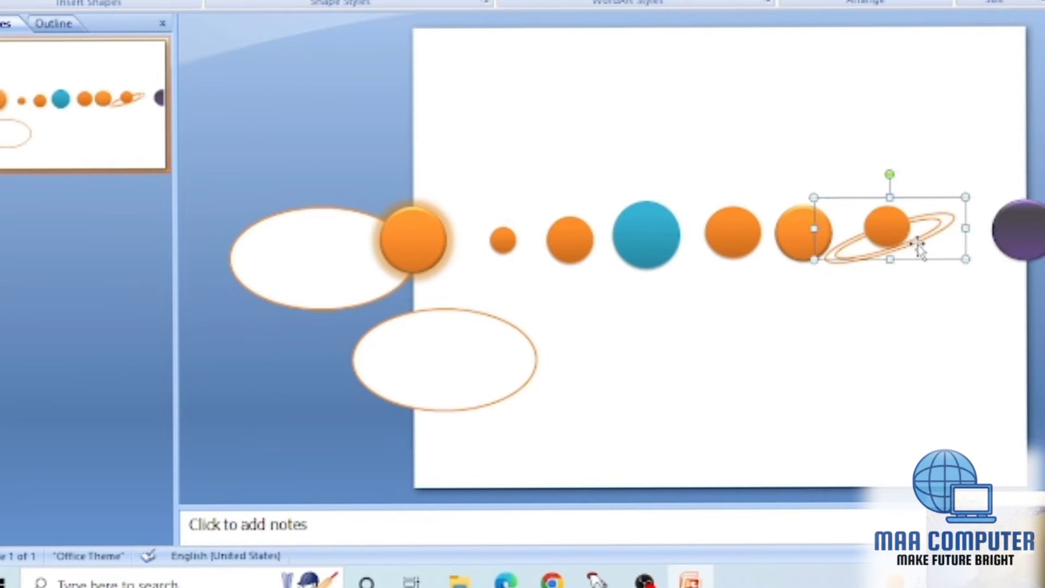
{"action": "left_click_drag", "start_coordinate": [871, 237], "coordinate": [895, 242]}
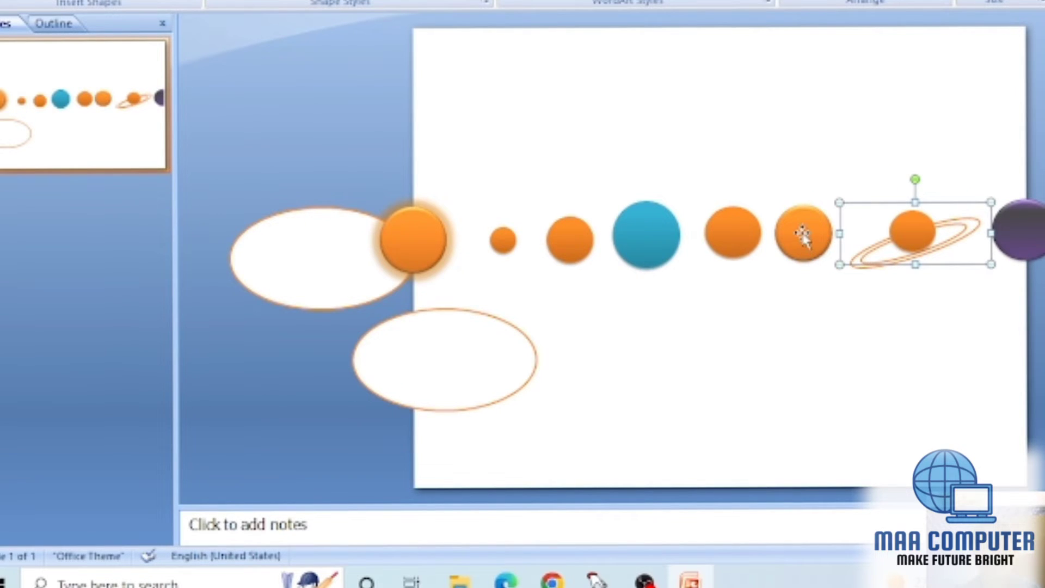
Respace the four planets between the smallest planet and Saturn, moving each one slightly down
{"action": "left_click_drag", "start_coordinate": [807, 240], "coordinate": [823, 248]}
{"action": "mouse_move", "coordinate": [735, 233]}
{"action": "left_mouse_down"}
{"action": "mouse_move", "coordinate": [731, 246]}
{"action": "mouse_move", "coordinate": [757, 222]}
{"action": "mouse_move", "coordinate": [744, 244]}
{"action": "left_mouse_up"}
{"action": "left_click", "coordinate": [654, 236]}
{"action": "left_click_drag", "start_coordinate": [656, 256], "coordinate": [667, 272]}
{"action": "left_click", "coordinate": [581, 248]}
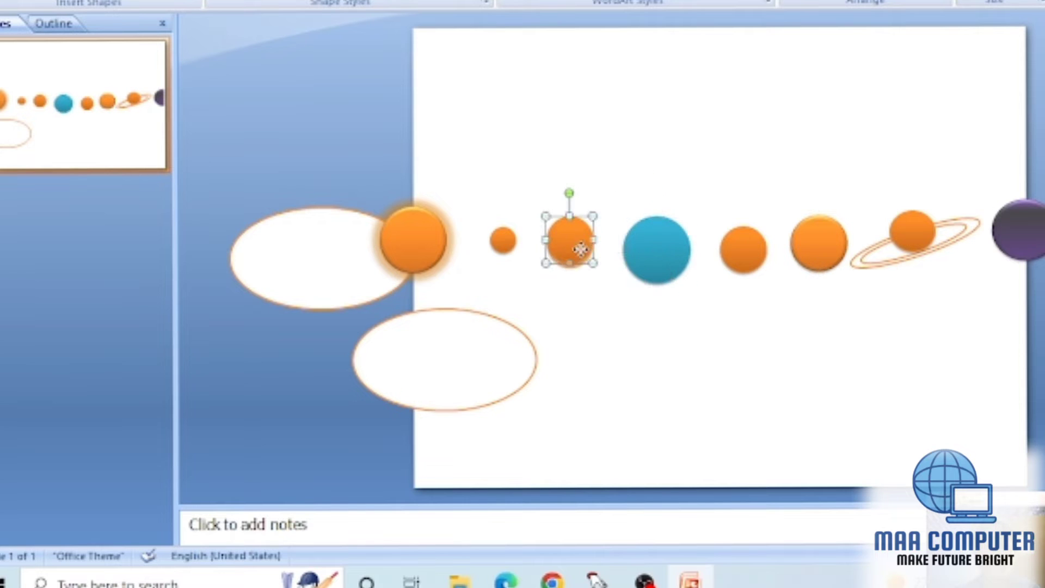
{"action": "left_click_drag", "start_coordinate": [578, 245], "coordinate": [573, 255]}
Nudge the smallest planet and the sun into line, and move the first ellipse around the sun with its edge meeting the smallest planet
{"action": "left_click", "coordinate": [509, 240]}
{"action": "left_click_drag", "start_coordinate": [507, 240], "coordinate": [504, 247]}
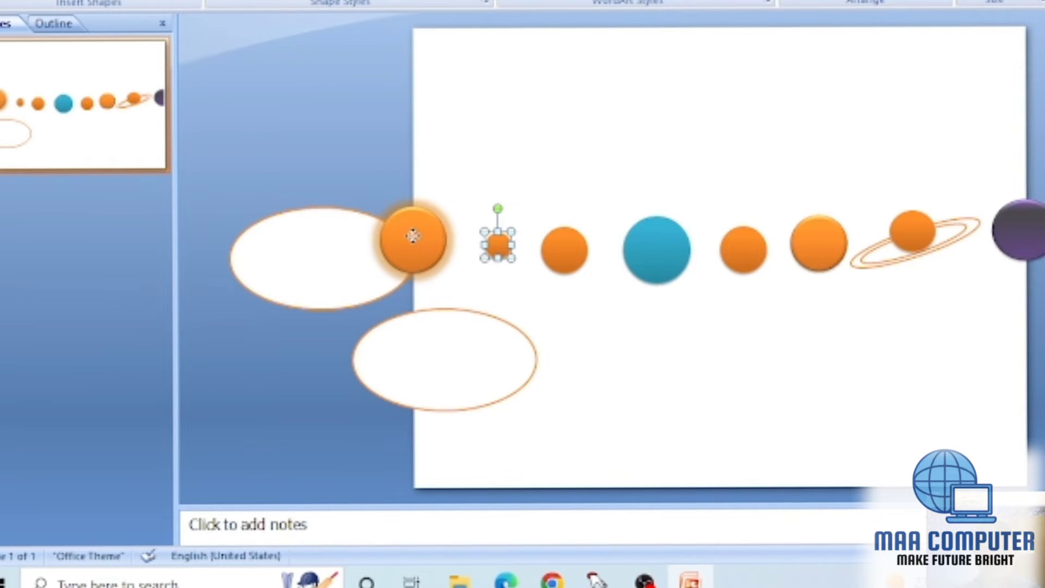
{"action": "left_click", "coordinate": [409, 243]}
{"action": "left_click_drag", "start_coordinate": [327, 249], "coordinate": [407, 240]}
Fit the second ellipse around the first with its right edge on the second planet, make it wider and taller, and send it to back
{"action": "left_click", "coordinate": [448, 354]}
{"action": "left_click_drag", "start_coordinate": [448, 354], "coordinate": [477, 243]}
{"action": "left_click_drag", "start_coordinate": [382, 246], "coordinate": [302, 248]}
{"action": "left_click_drag", "start_coordinate": [433, 312], "coordinate": [434, 314]}
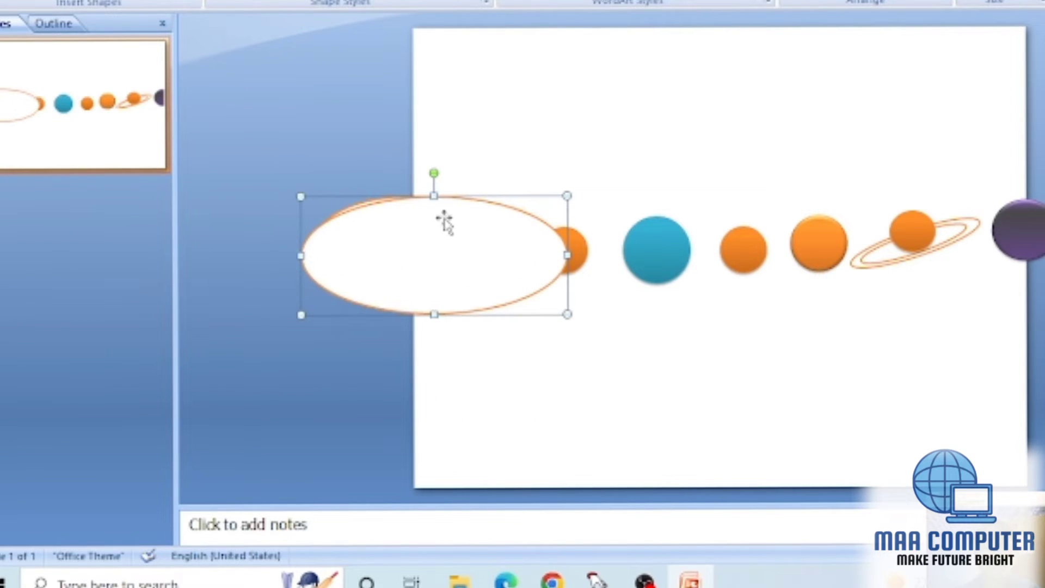
{"action": "left_click_drag", "start_coordinate": [433, 193], "coordinate": [434, 186]}
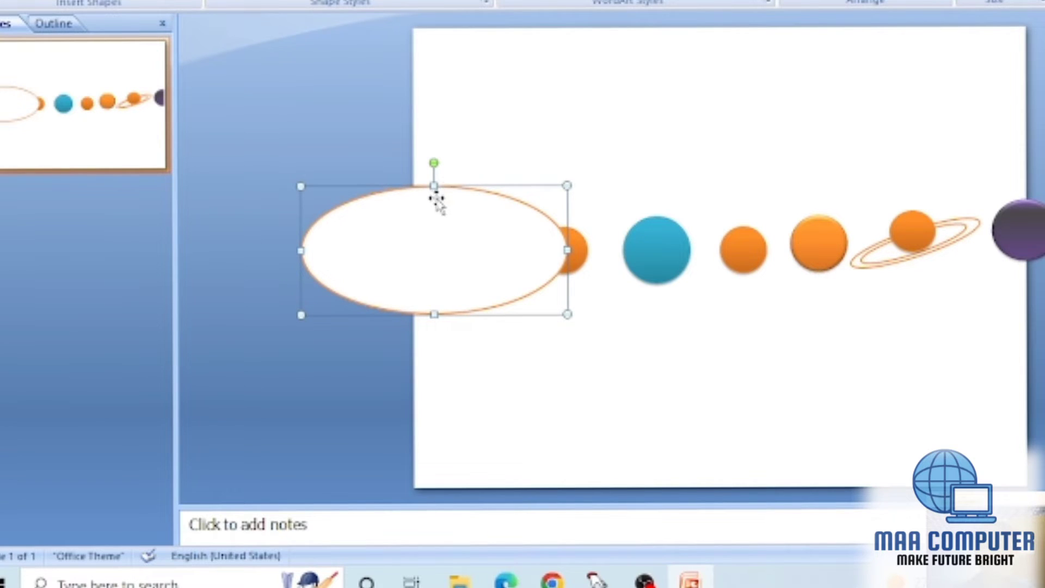
{"action": "right_click", "coordinate": [435, 200]}
{"action": "left_click", "coordinate": [505, 341]}
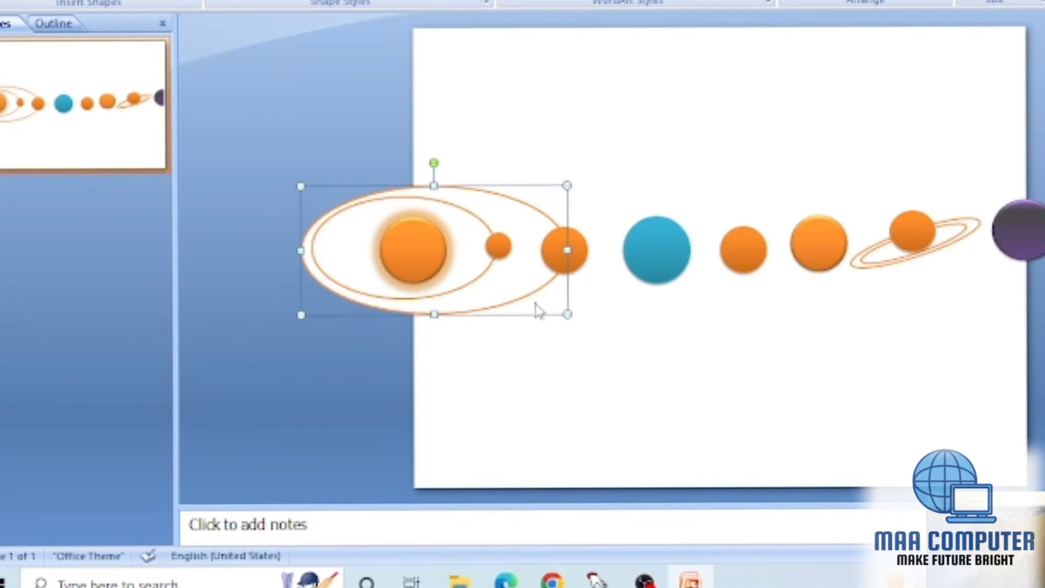
Duplicate the second ellipse, enlarge the copy into a third orbit reaching the teal planet, and send it to back
{"action": "key", "text": "ctrl+d"}
{"action": "left_click_drag", "start_coordinate": [527, 299], "coordinate": [605, 284]}
{"action": "left_click_drag", "start_coordinate": [393, 245], "coordinate": [289, 263]}
{"action": "left_click_drag", "start_coordinate": [475, 308], "coordinate": [474, 328]}
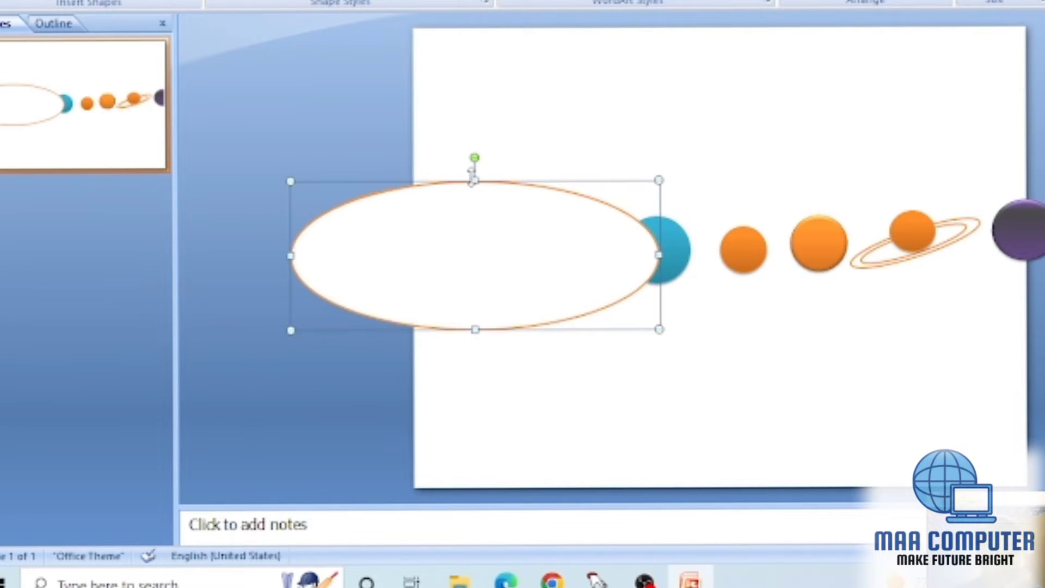
{"action": "left_click_drag", "start_coordinate": [474, 177], "coordinate": [475, 159]}
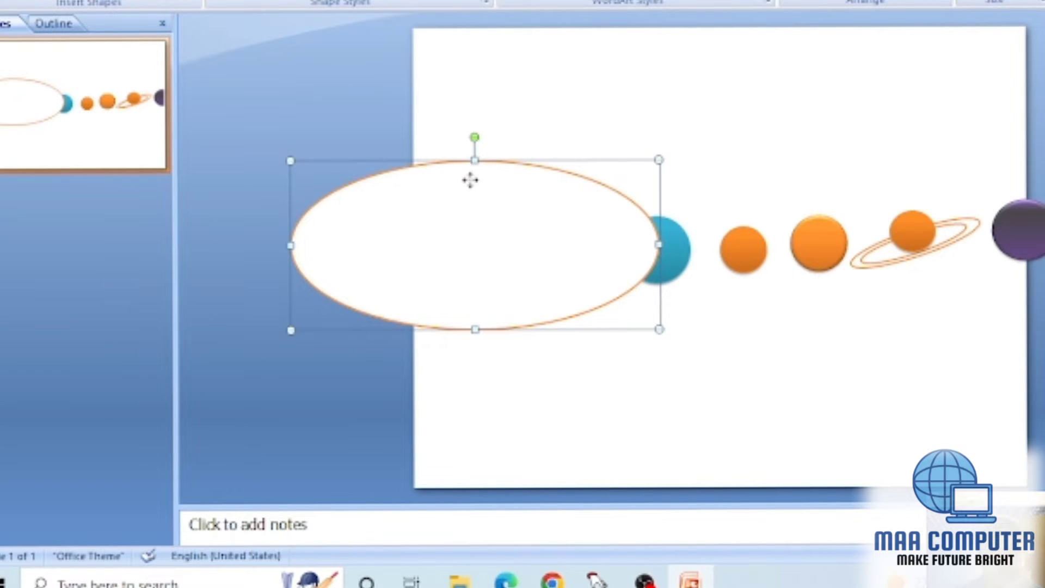
{"action": "right_click", "coordinate": [472, 185]}
{"action": "left_click", "coordinate": [522, 321]}
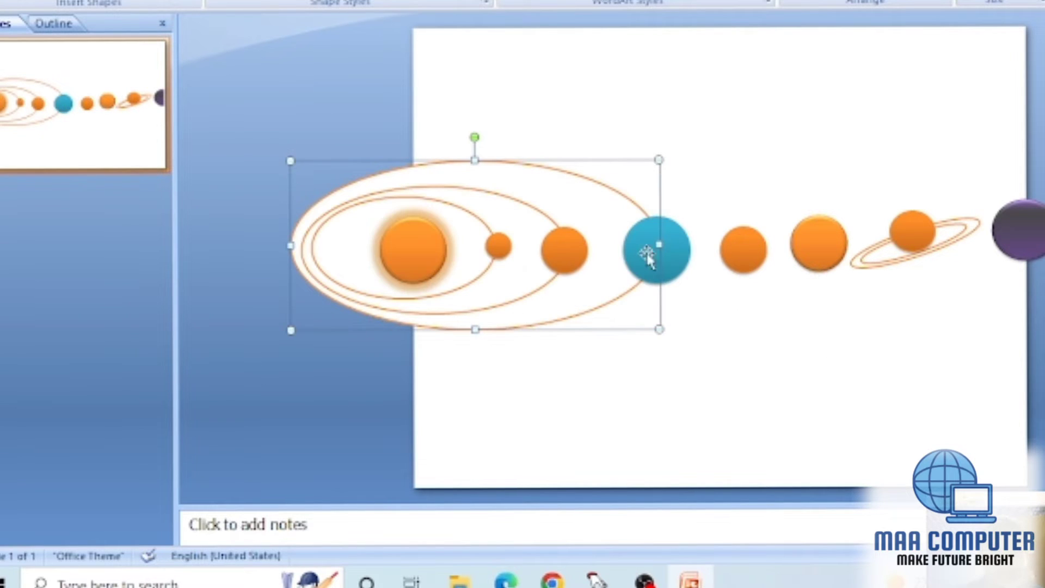
Duplicate the third orbit, enlarge the copy to reach the orange planet after the teal one, and send it to back
{"action": "left_click", "coordinate": [747, 249]}
{"action": "left_click", "coordinate": [695, 266]}
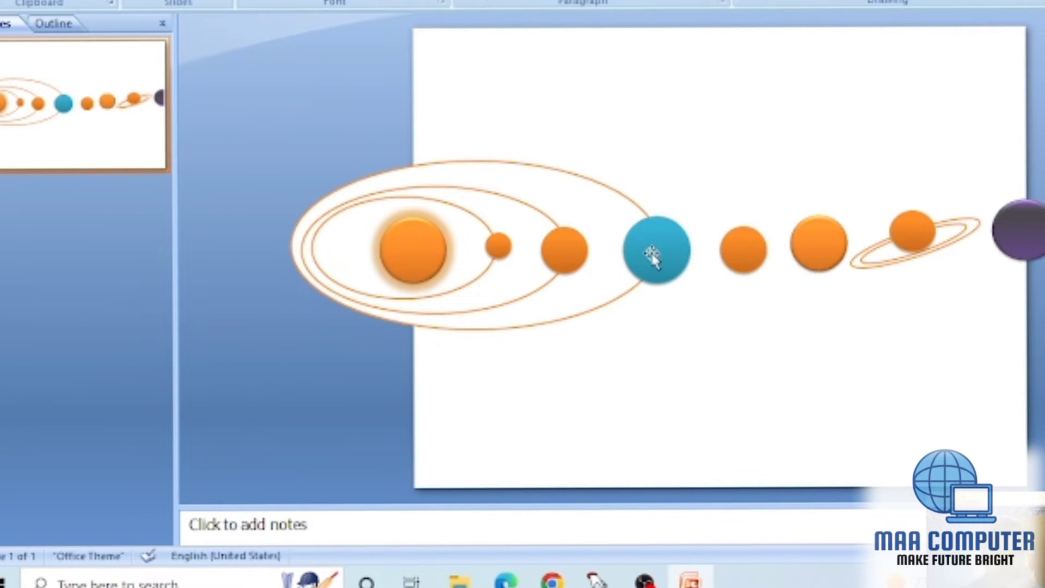
{"action": "left_click", "coordinate": [645, 212]}
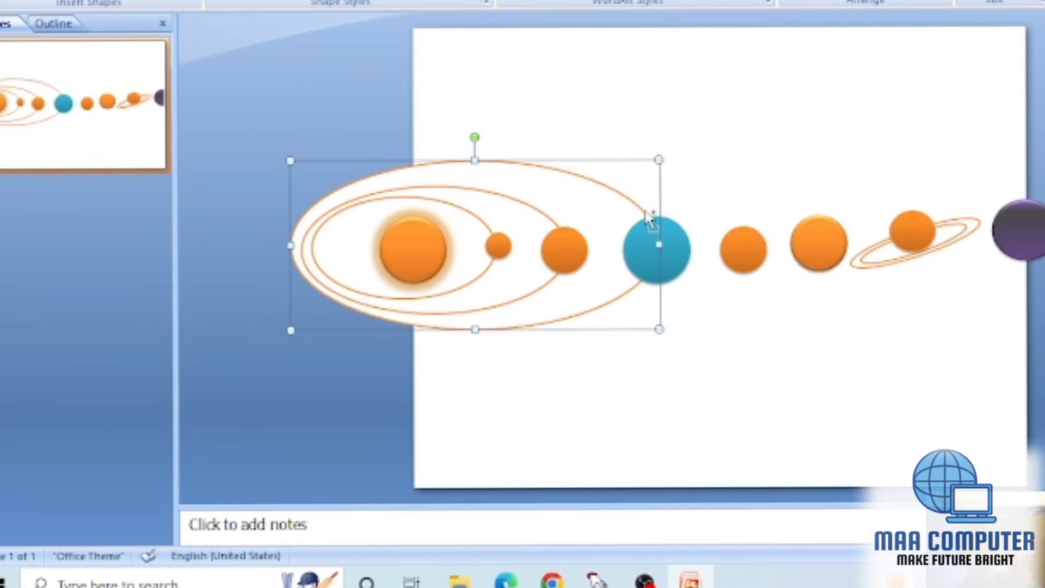
{"action": "key", "text": "ctrl+d"}
{"action": "left_click_drag", "start_coordinate": [629, 257], "coordinate": [705, 247]}
{"action": "left_click_drag", "start_coordinate": [370, 243], "coordinate": [280, 243]}
{"action": "left_click_drag", "start_coordinate": [510, 138], "coordinate": [515, 140]}
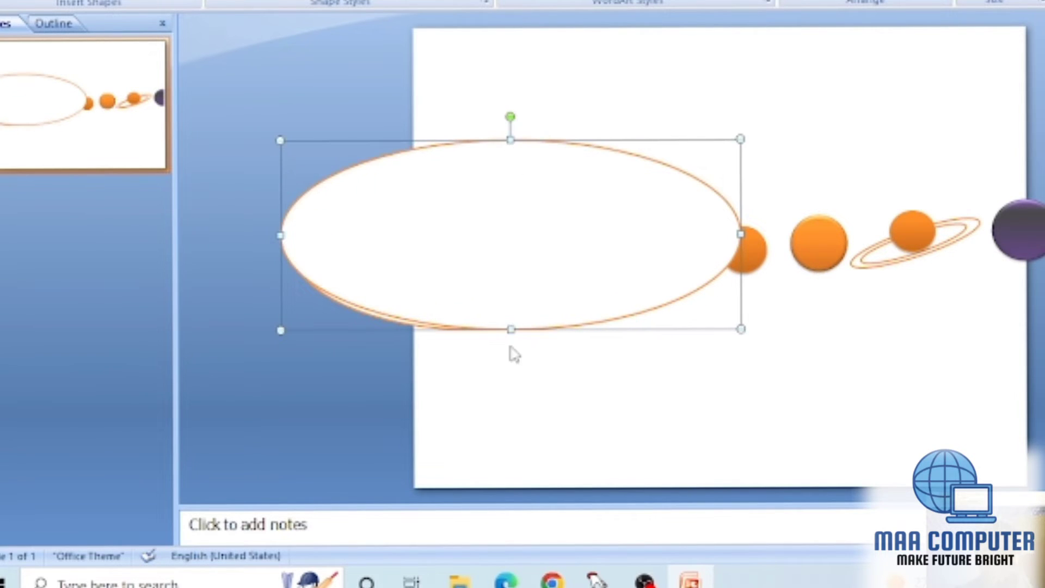
{"action": "left_click_drag", "start_coordinate": [508, 329], "coordinate": [509, 350]}
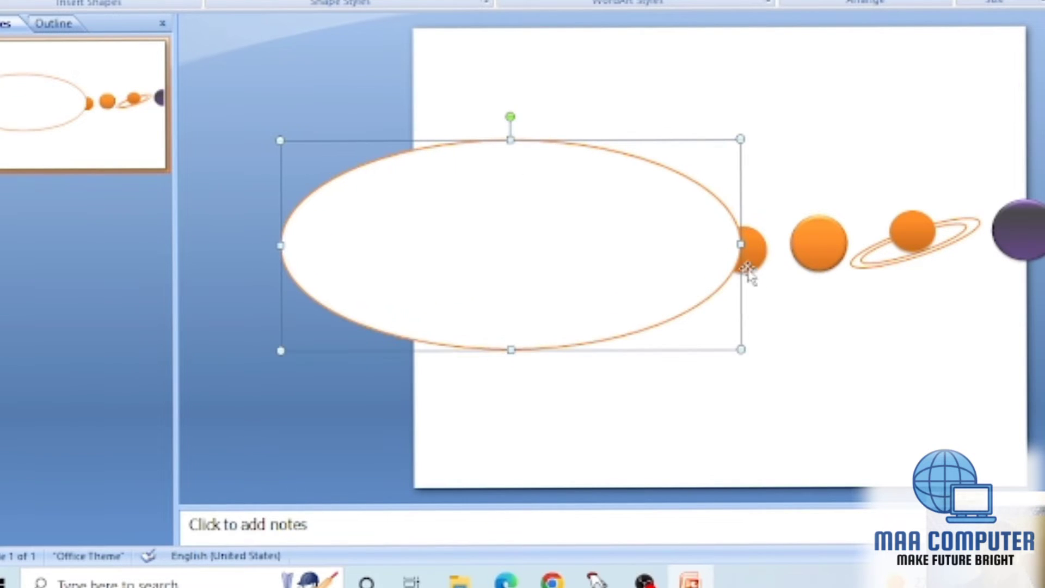
{"action": "right_click", "coordinate": [700, 265]}
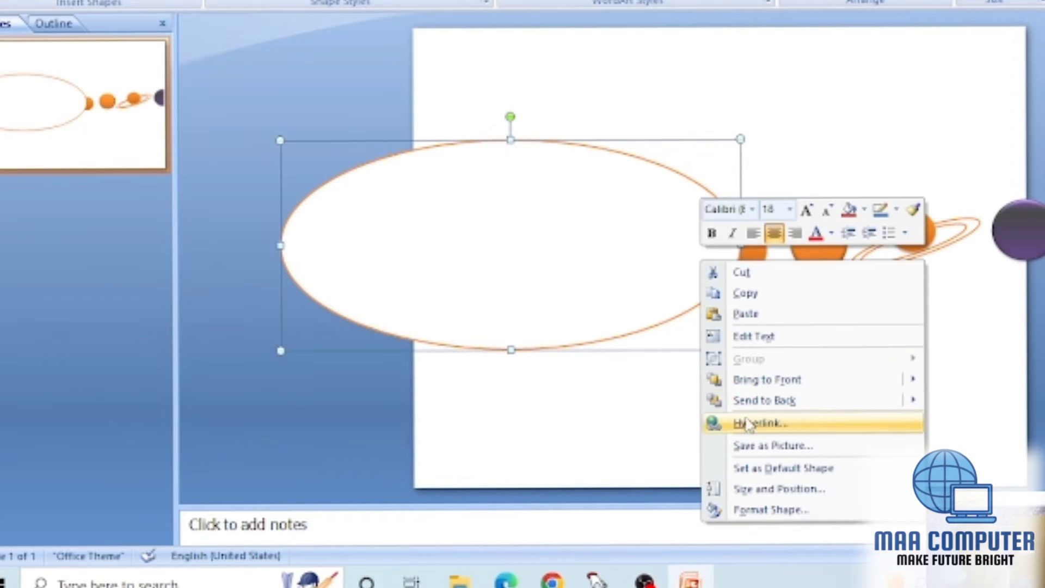
{"action": "left_click", "coordinate": [754, 399]}
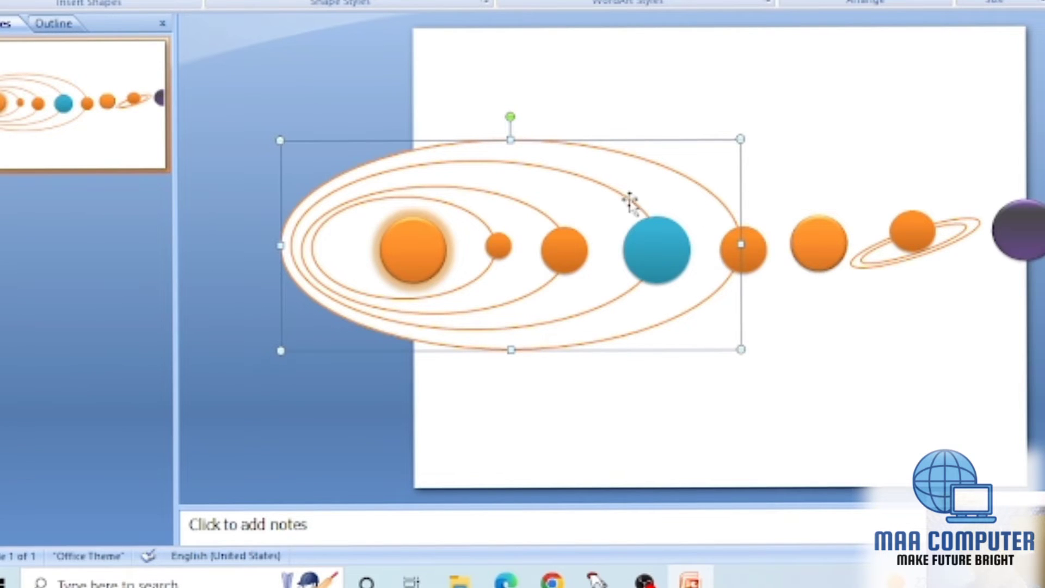
Duplicate the fourth orbit, enlarge the copy to reach the planet just before Saturn, and send it to back
{"action": "key", "text": "ctrl+d"}
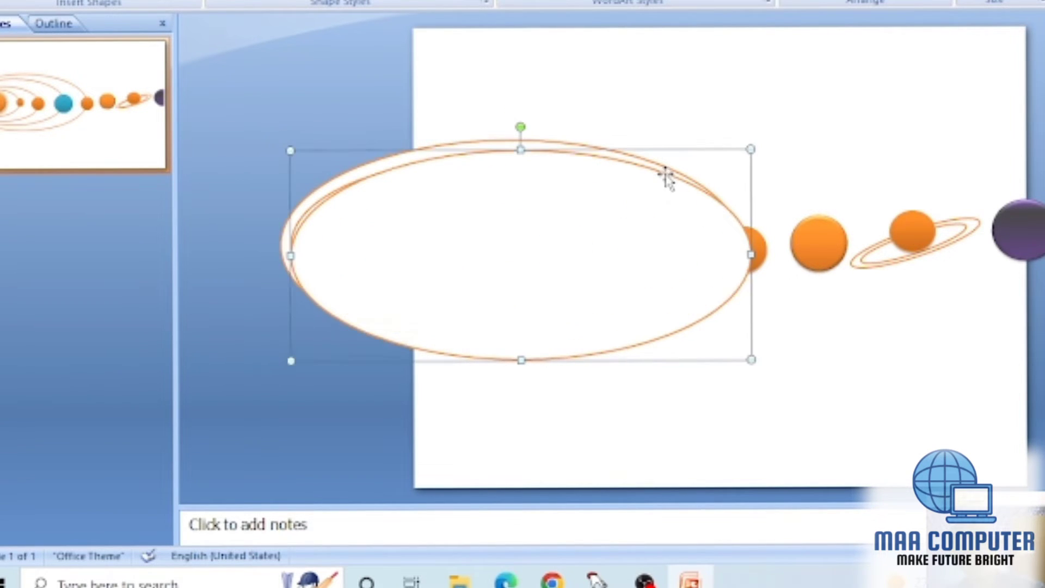
{"action": "left_click_drag", "start_coordinate": [655, 219], "coordinate": [723, 204]}
{"action": "left_click_drag", "start_coordinate": [356, 240], "coordinate": [265, 241]}
{"action": "left_click_drag", "start_coordinate": [539, 340], "coordinate": [540, 365]}
{"action": "left_click_drag", "start_coordinate": [541, 135], "coordinate": [540, 114]}
{"action": "left_click_drag", "start_coordinate": [560, 202], "coordinate": [572, 212]}
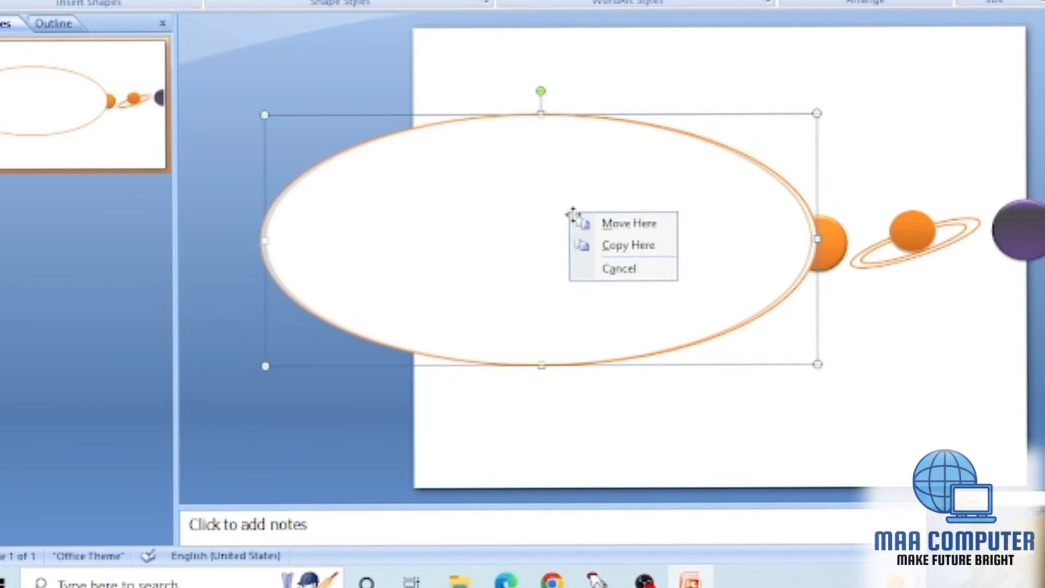
{"action": "right_click", "coordinate": [487, 66]}
{"action": "right_click", "coordinate": [482, 196]}
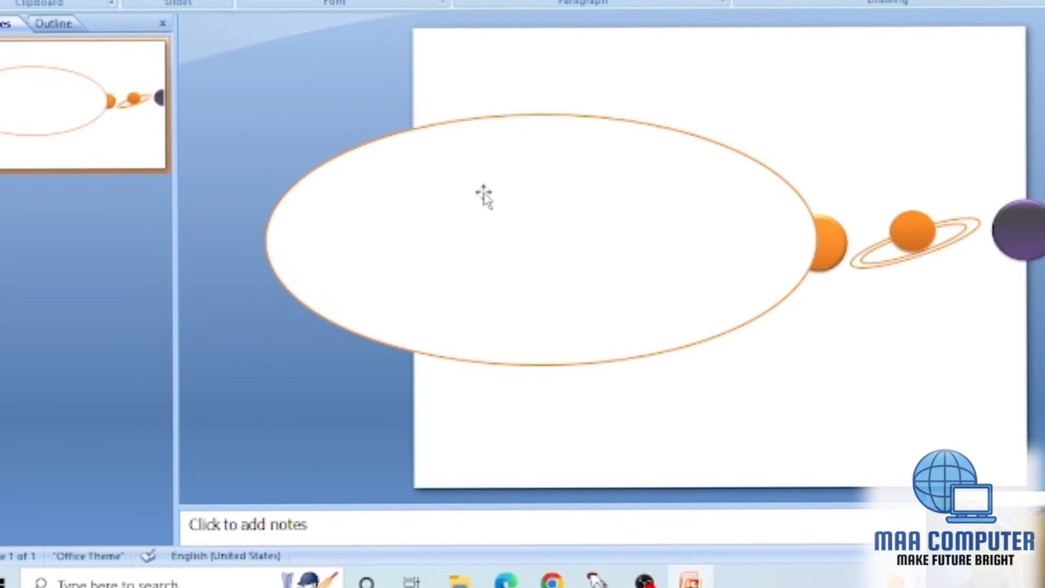
{"action": "left_click", "coordinate": [550, 332]}
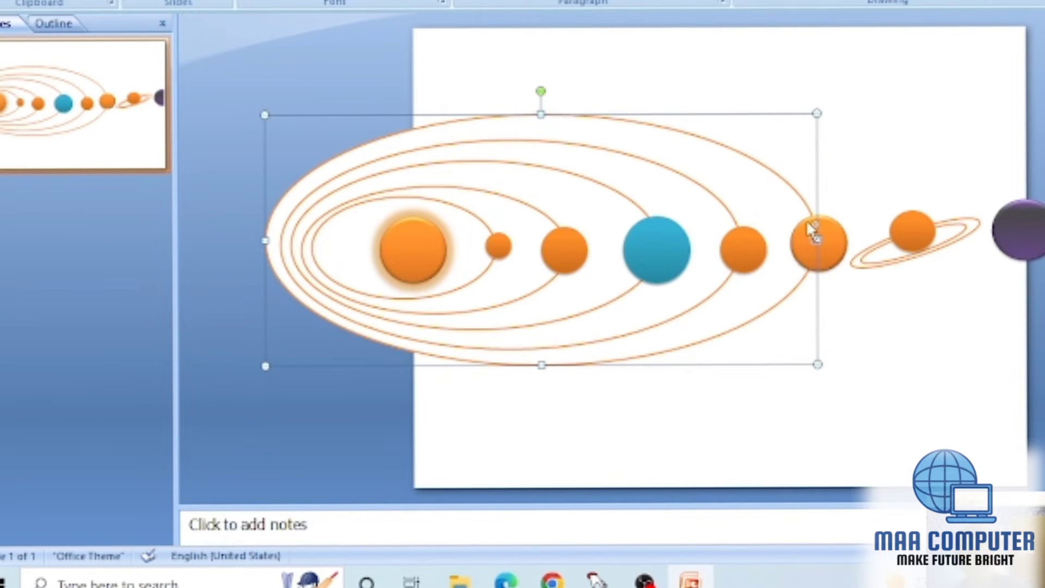
Extend a copy of the fifth orbit to reach ringed Saturn, enlarge it on the other sides, and send it to back
{"action": "left_click_drag", "start_coordinate": [676, 259], "coordinate": [773, 253]}
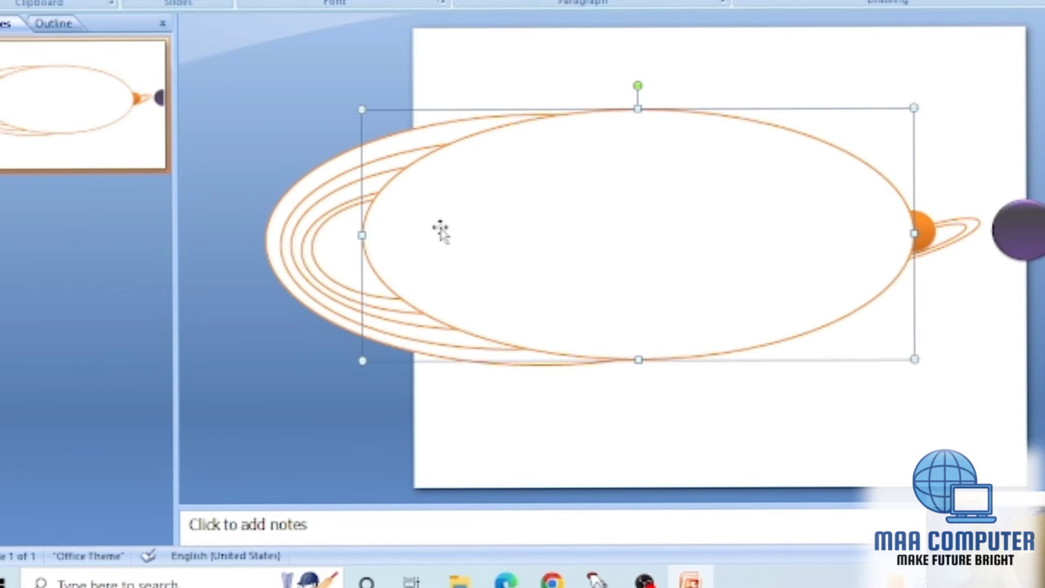
{"action": "left_click_drag", "start_coordinate": [357, 234], "coordinate": [245, 235]}
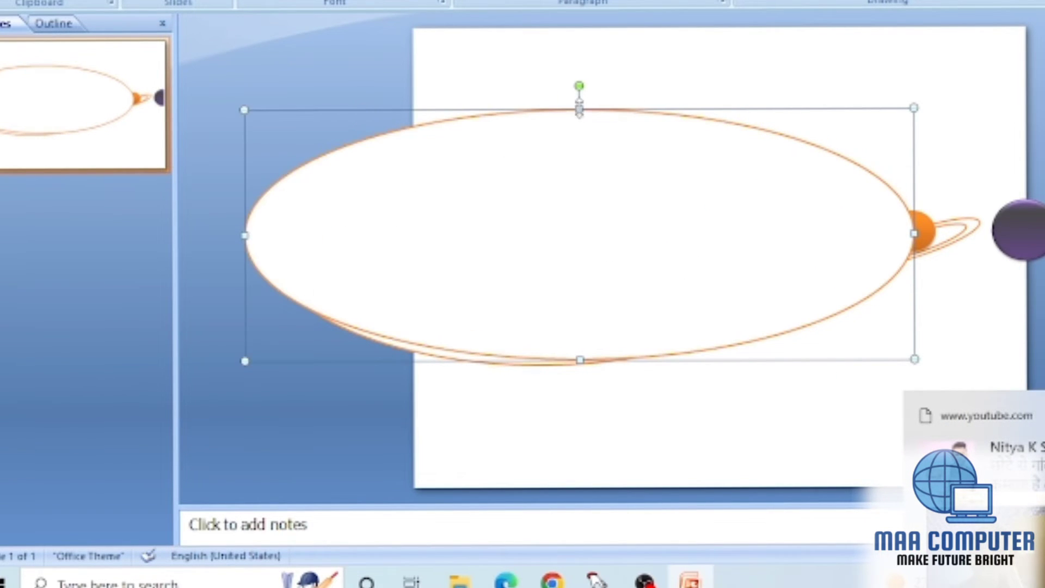
{"action": "left_click_drag", "start_coordinate": [579, 107], "coordinate": [579, 93]}
{"action": "left_click_drag", "start_coordinate": [581, 358], "coordinate": [579, 375]}
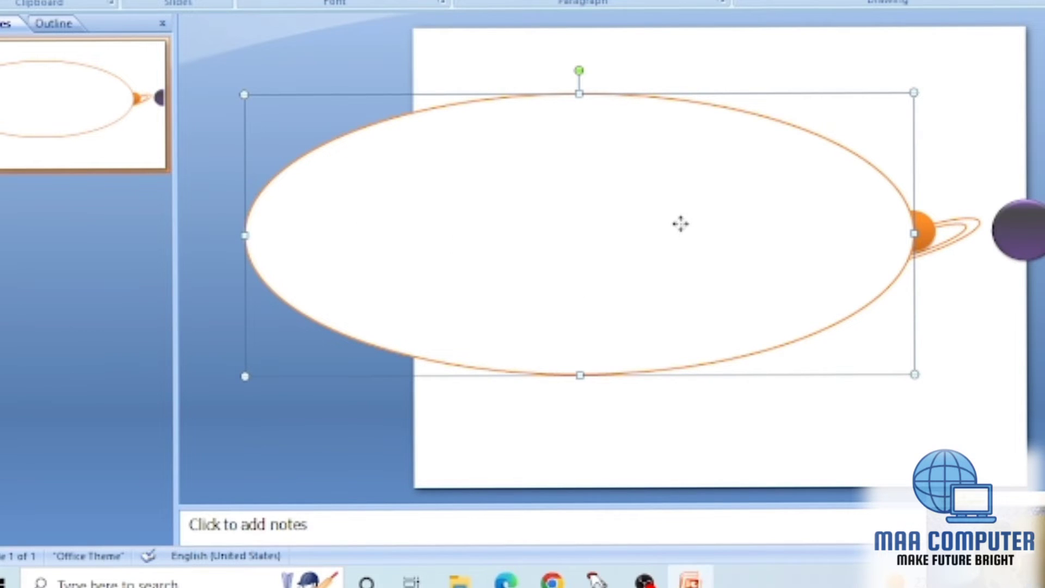
{"action": "right_click", "coordinate": [680, 224]}
{"action": "left_click", "coordinate": [723, 364]}
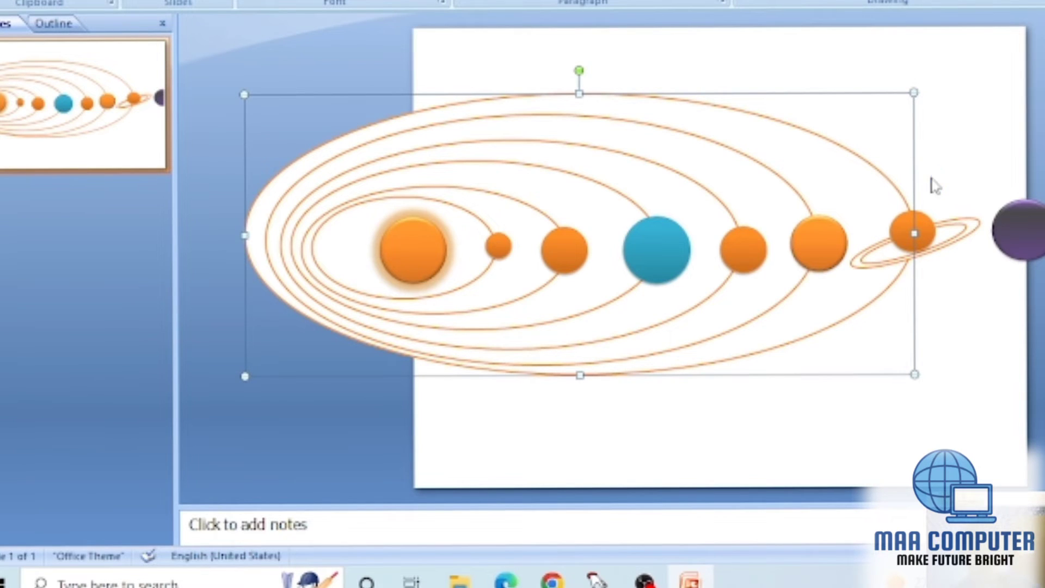
Extend a copy of Saturn's orbit to reach the dark purple planet, enlarge it around the others, and send it to back
{"action": "key", "text": "ctrl+z"}
{"action": "left_click_drag", "start_coordinate": [795, 272], "coordinate": [889, 257]}
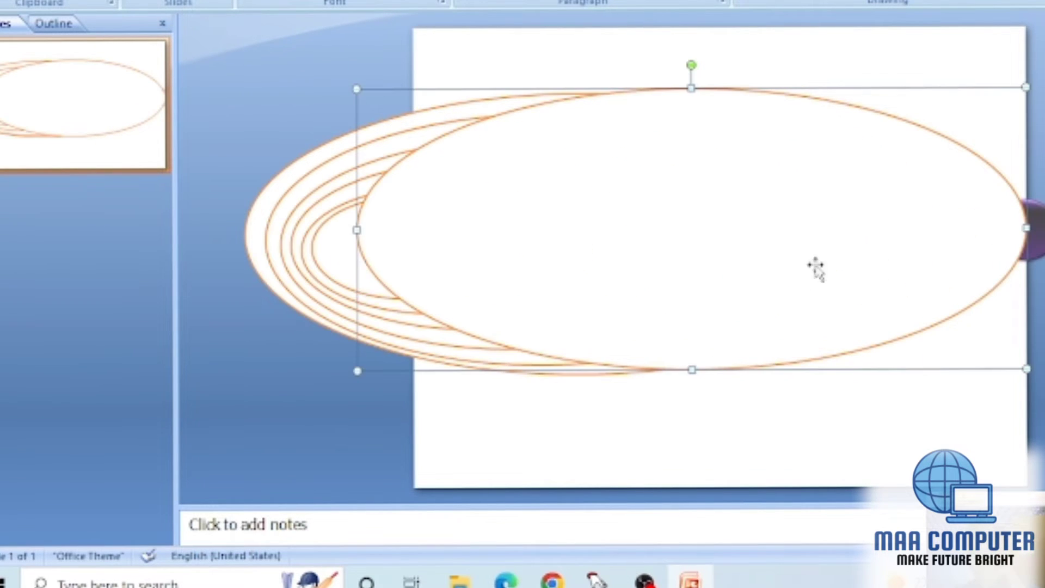
{"action": "left_click_drag", "start_coordinate": [357, 226], "coordinate": [234, 238]}
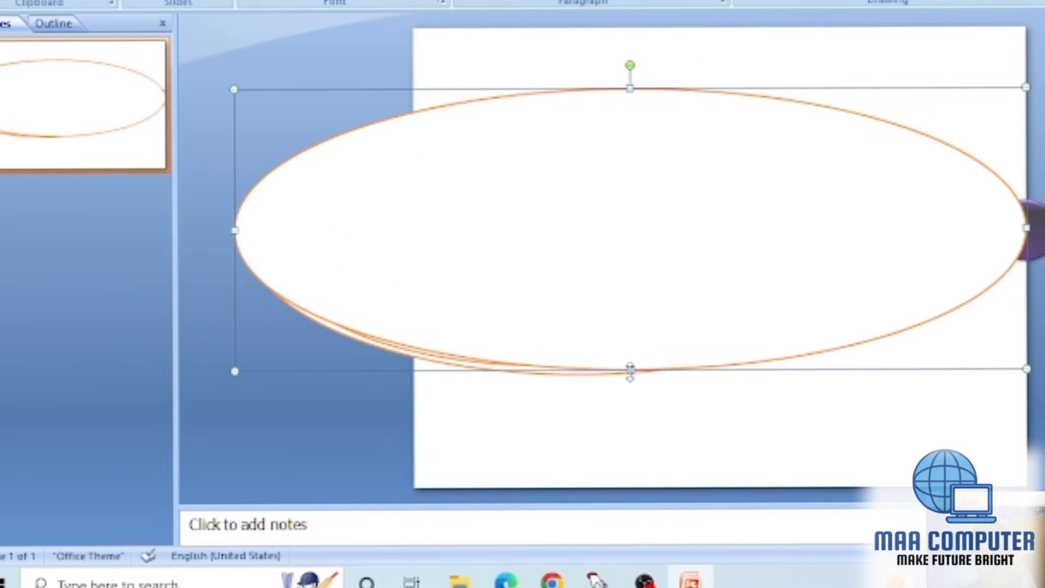
{"action": "left_click_drag", "start_coordinate": [631, 379], "coordinate": [631, 391]}
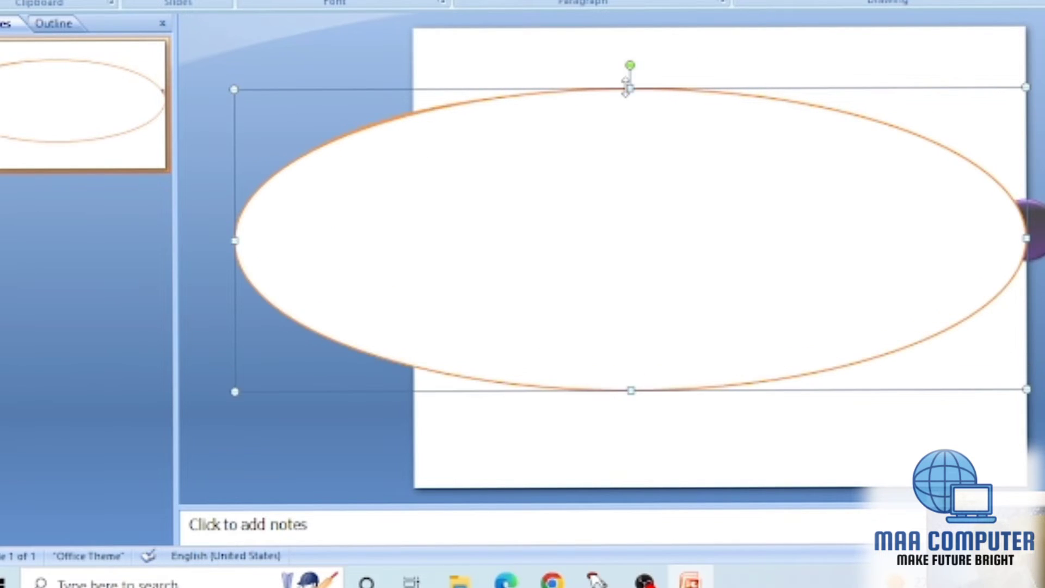
{"action": "left_click_drag", "start_coordinate": [630, 87], "coordinate": [629, 74]}
{"action": "right_click", "coordinate": [626, 117]}
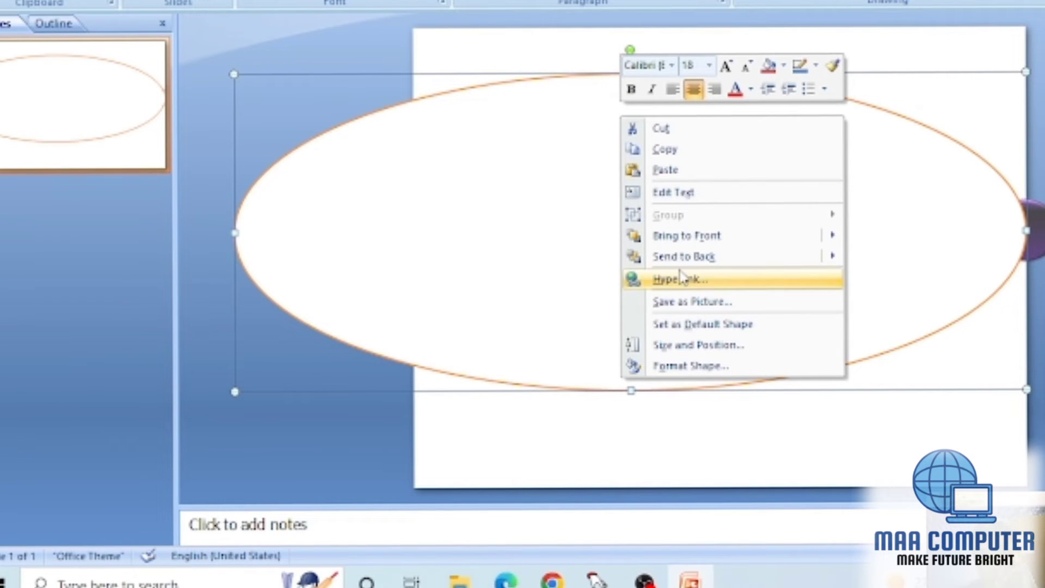
{"action": "left_click", "coordinate": [684, 258]}
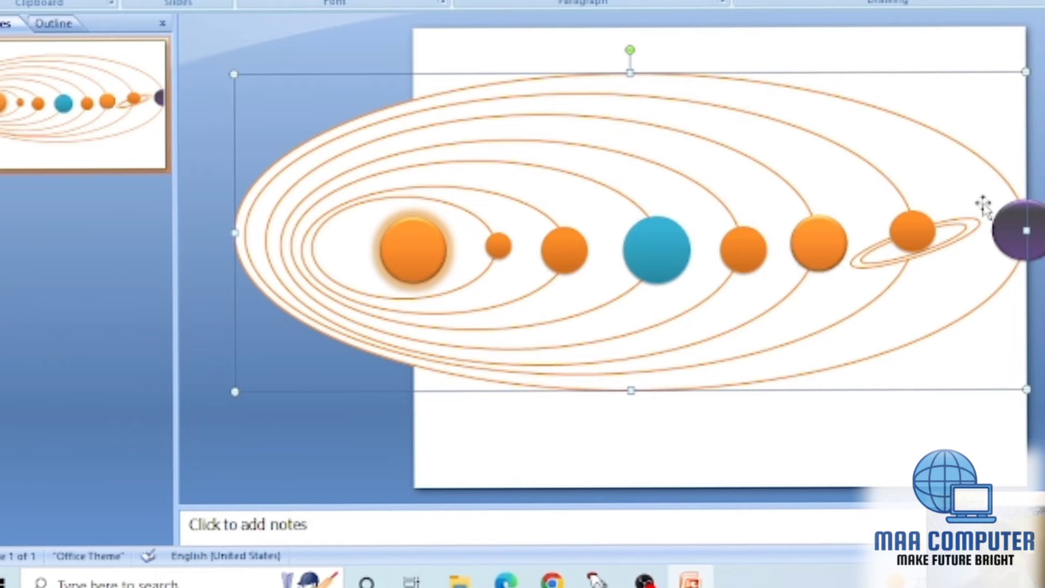
Duplicate the dark purple planet's orbit, extend the copy to the outermost purple planet, enlarge it around the others, and send it to back
{"action": "key", "text": "ctrl+d"}
{"action": "left_click_drag", "start_coordinate": [994, 222], "coordinate": [1044, 207]}
{"action": "left_click_drag", "start_coordinate": [347, 225], "coordinate": [219, 242]}
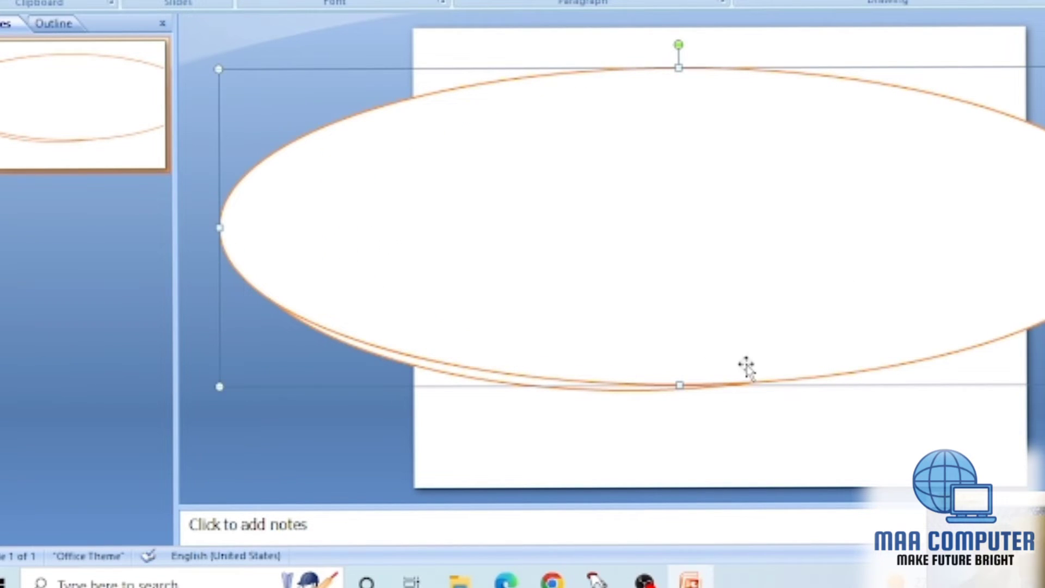
{"action": "left_click_drag", "start_coordinate": [678, 384], "coordinate": [679, 407]}
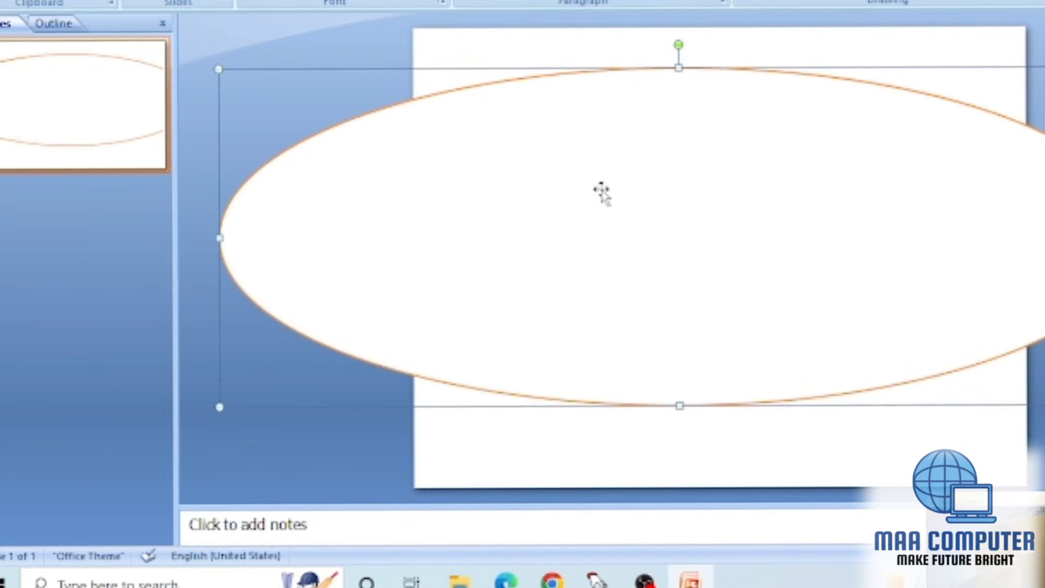
{"action": "mouse_move", "coordinate": [677, 63]}
{"action": "left_mouse_down"}
{"action": "mouse_move", "coordinate": [678, 47]}
{"action": "mouse_move", "coordinate": [686, 52]}
{"action": "left_mouse_up"}
{"action": "right_click", "coordinate": [665, 143]}
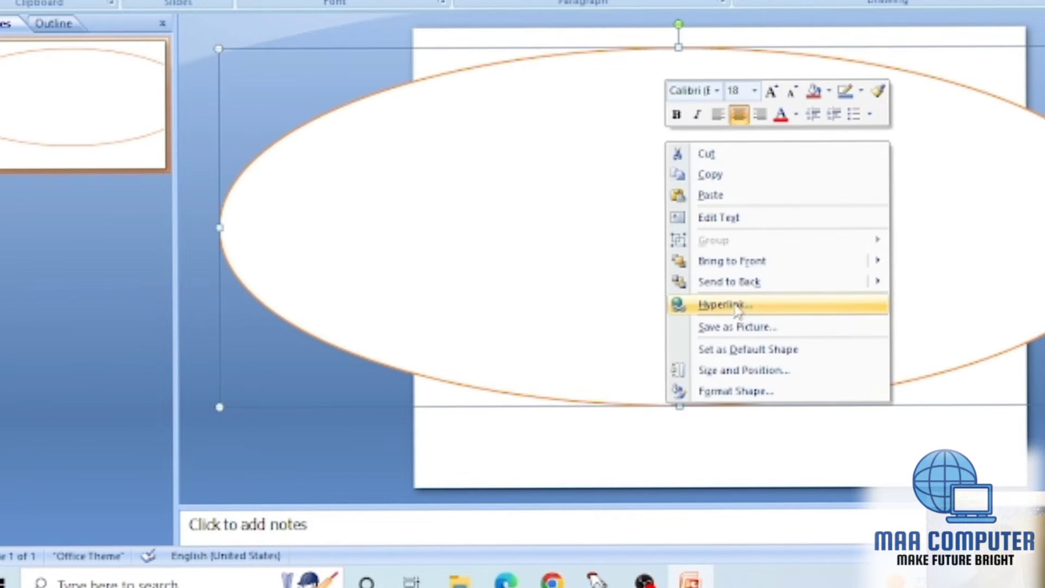
{"action": "left_click", "coordinate": [744, 287]}
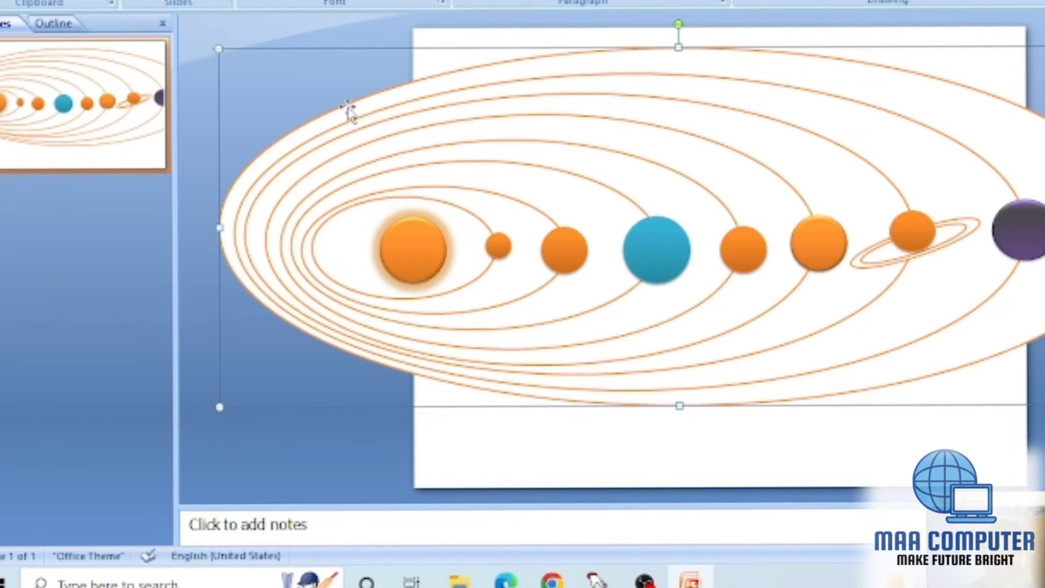
{"action": "left_click", "coordinate": [416, 244]}
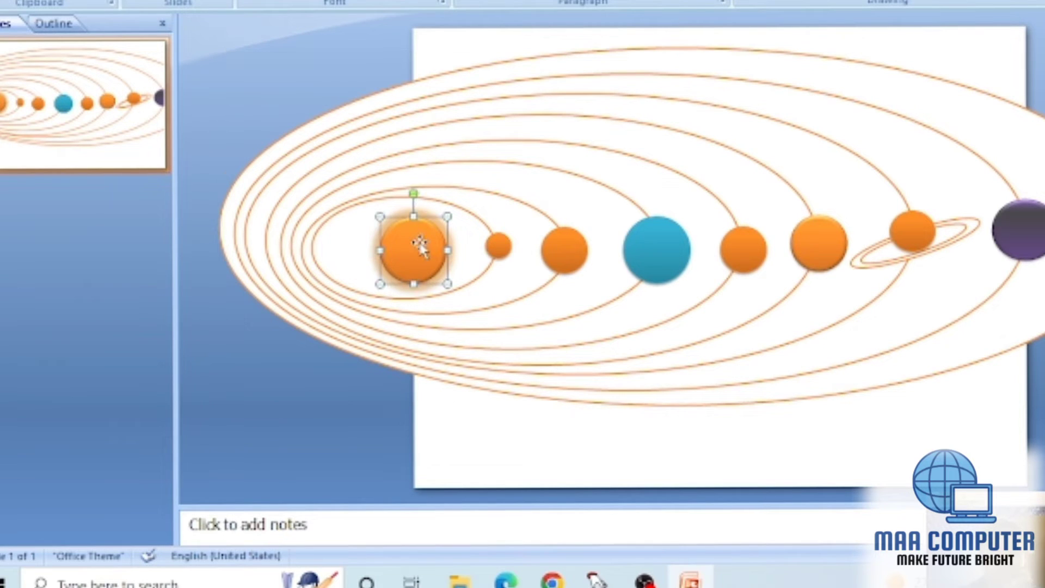
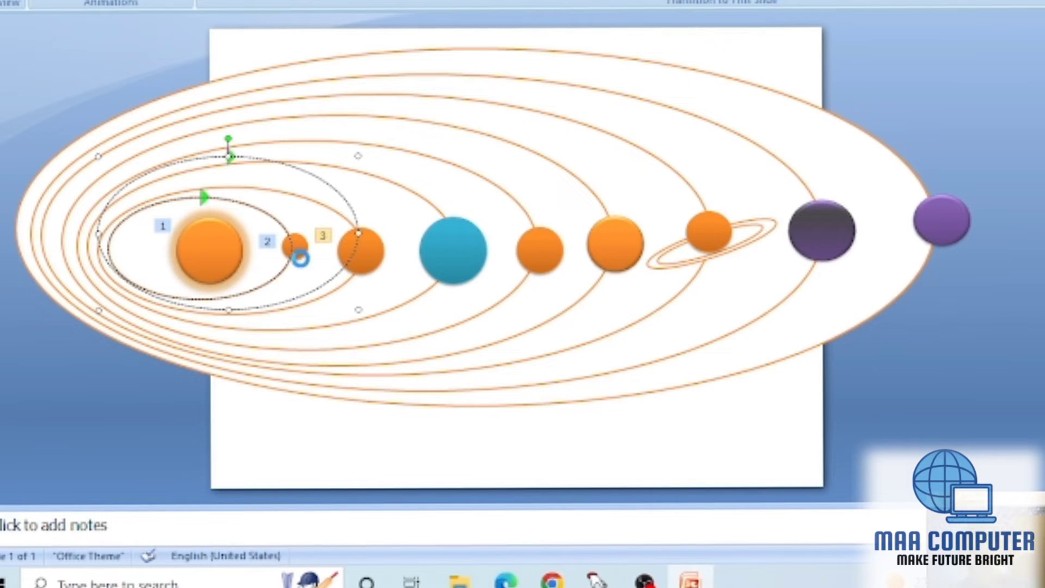
Shift the second planet's motion path toward its orbit and resize it to match the orbit's height and width
{"action": "key", "text": "Down"}
{"action": "key", "text": "Down"}
{"action": "key", "text": "Down"}
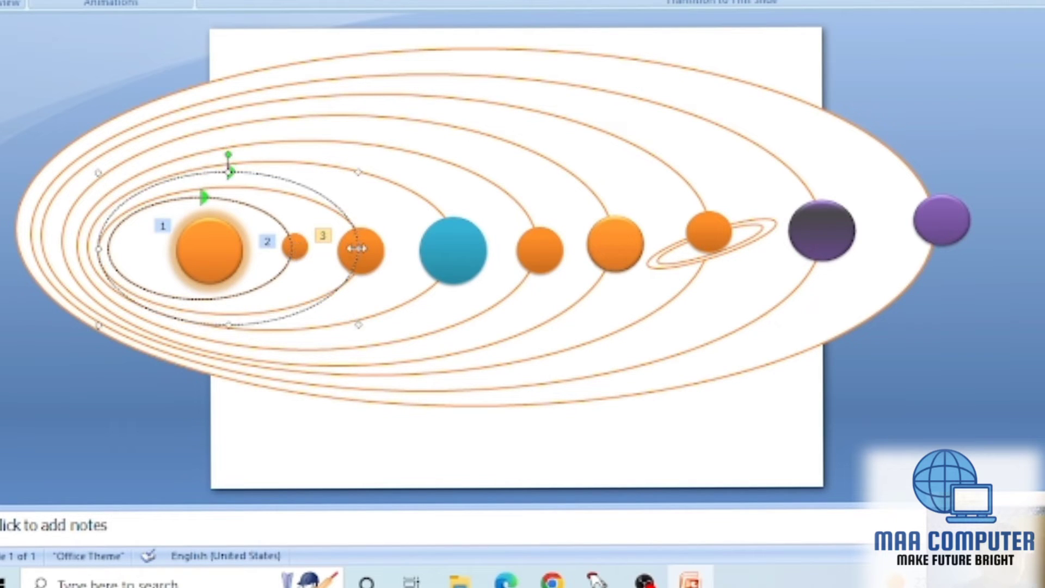
{"action": "key", "text": "Down"}
{"action": "key", "text": "Right"}
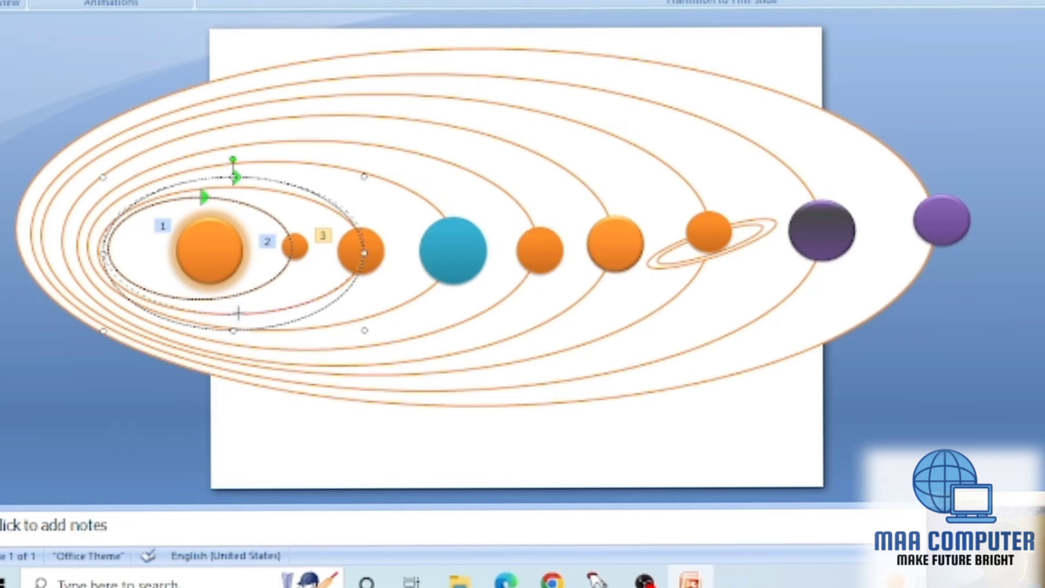
{"action": "left_click_drag", "start_coordinate": [238, 313], "coordinate": [234, 315]}
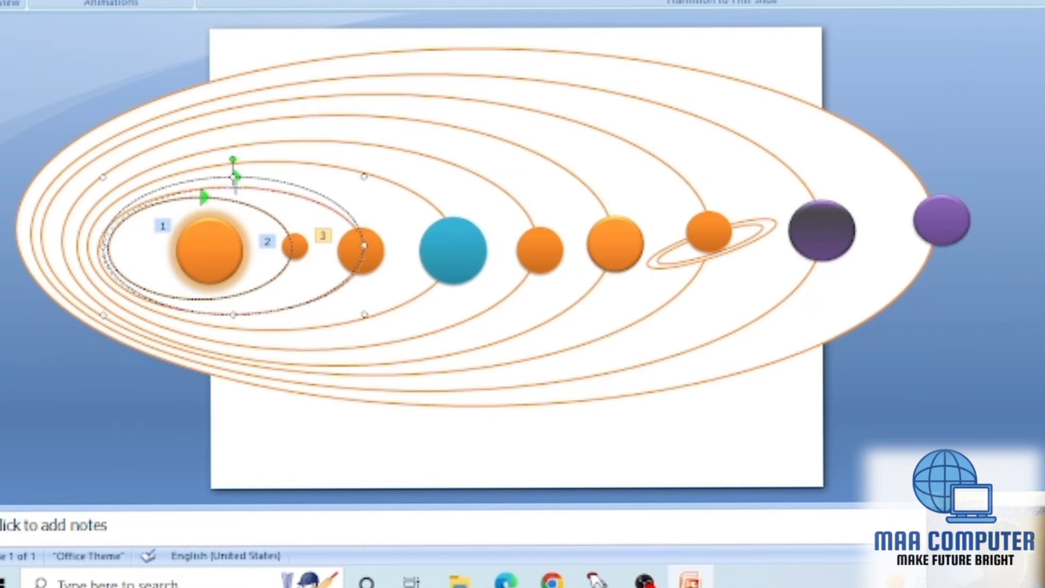
{"action": "left_click_drag", "start_coordinate": [236, 177], "coordinate": [235, 187]}
{"action": "left_click_drag", "start_coordinate": [101, 251], "coordinate": [99, 251]}
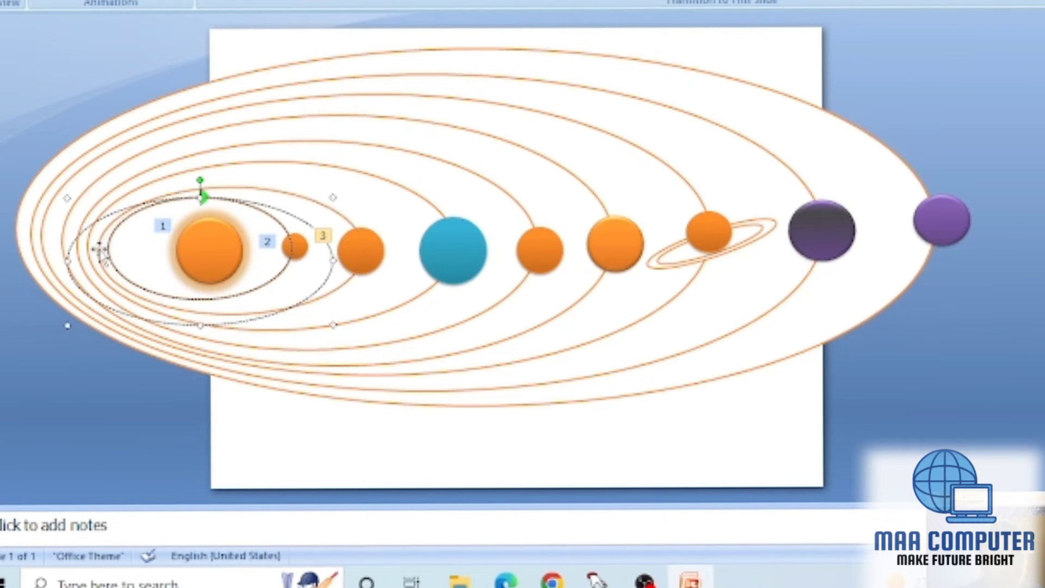
Nudge the resized motion path of the second planet until it lies on the second orbit
{"action": "key", "text": "Right"}
{"action": "key", "text": "Right"}
{"action": "key", "text": "Right"}
{"action": "key", "text": "Right"}
{"action": "key", "text": "Up"}
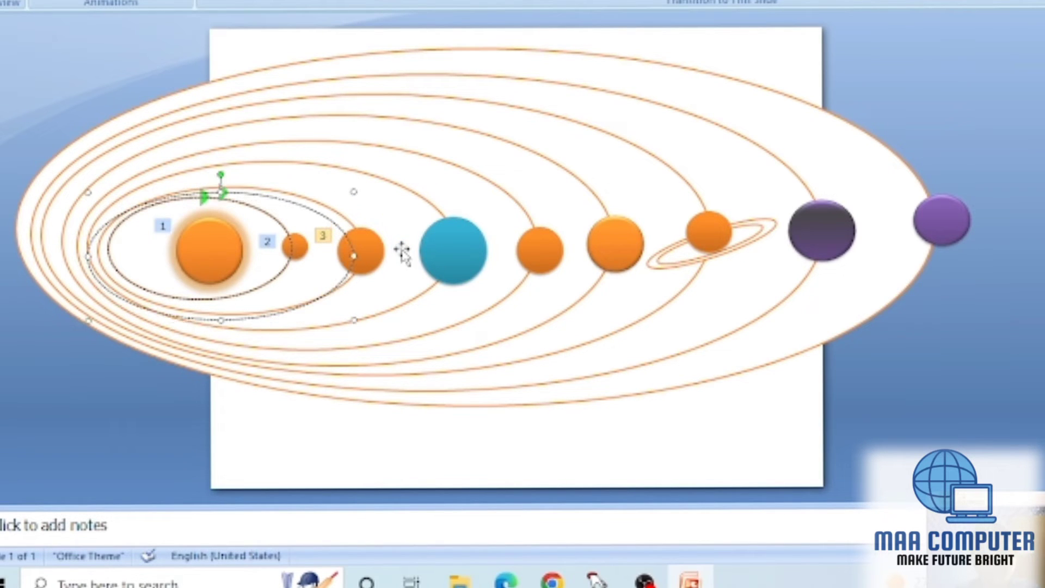
{"action": "key", "text": "Up"}
{"action": "key", "text": "Right"}
{"action": "key", "text": "Up"}
{"action": "key", "text": "Right"}
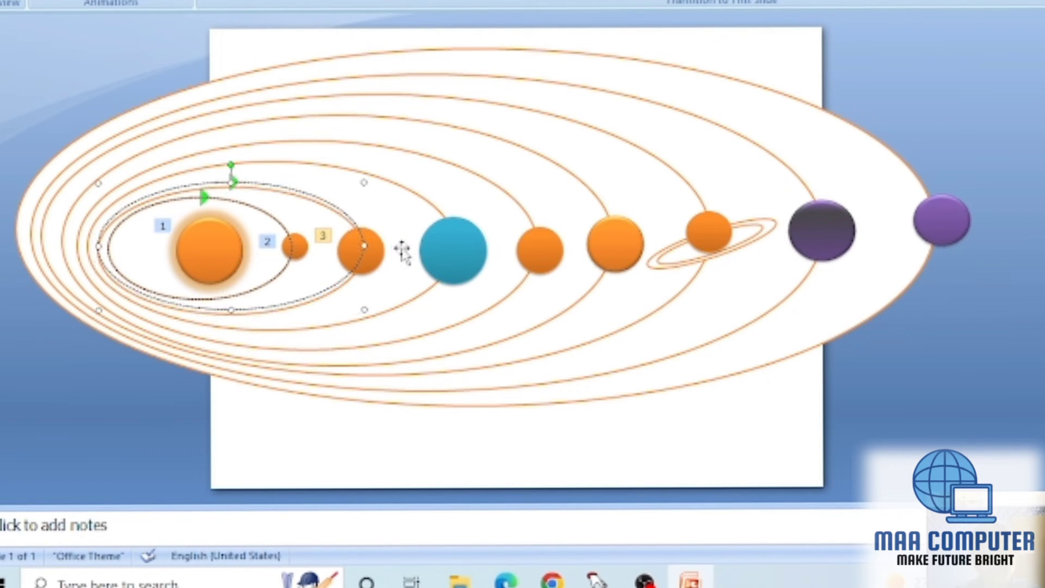
{"action": "key", "text": "Down"}
Add a Circle motion path to the teal planet and stretch it to fit the third orbit
{"action": "left_click", "coordinate": [428, 251]}
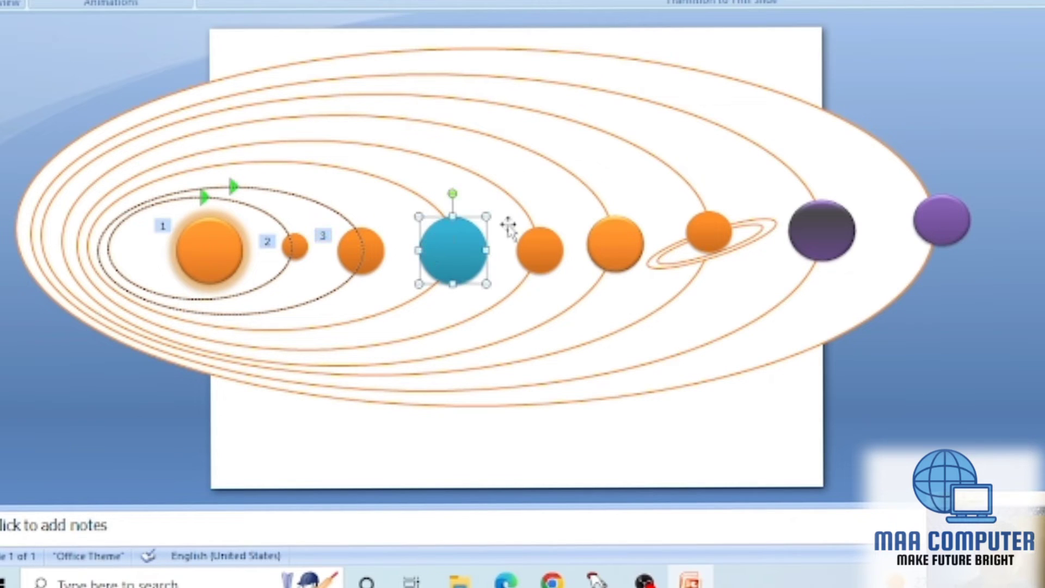
{"action": "mouse_move", "coordinate": [1038, 139]}
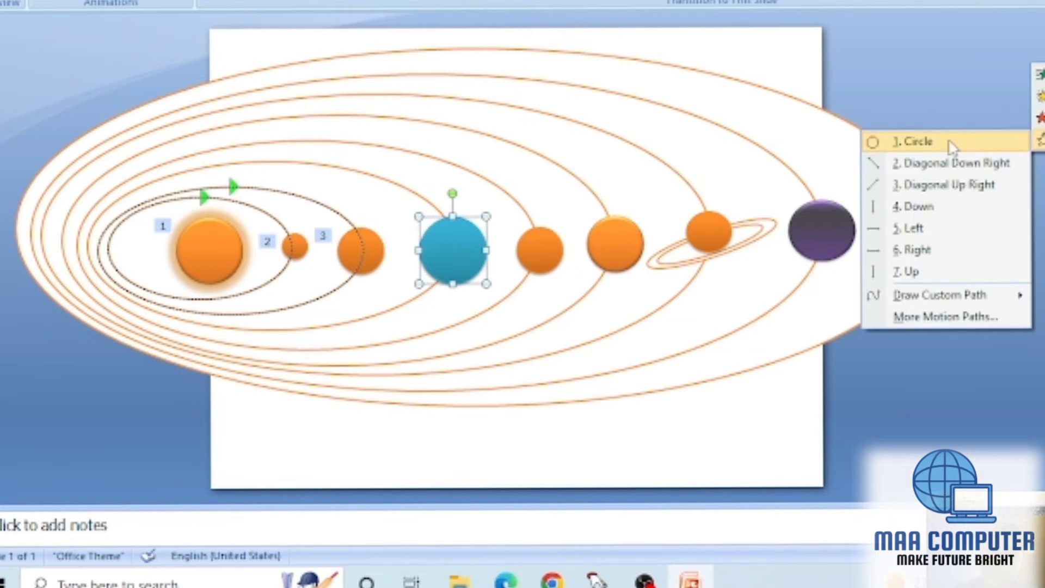
{"action": "left_click", "coordinate": [925, 141]}
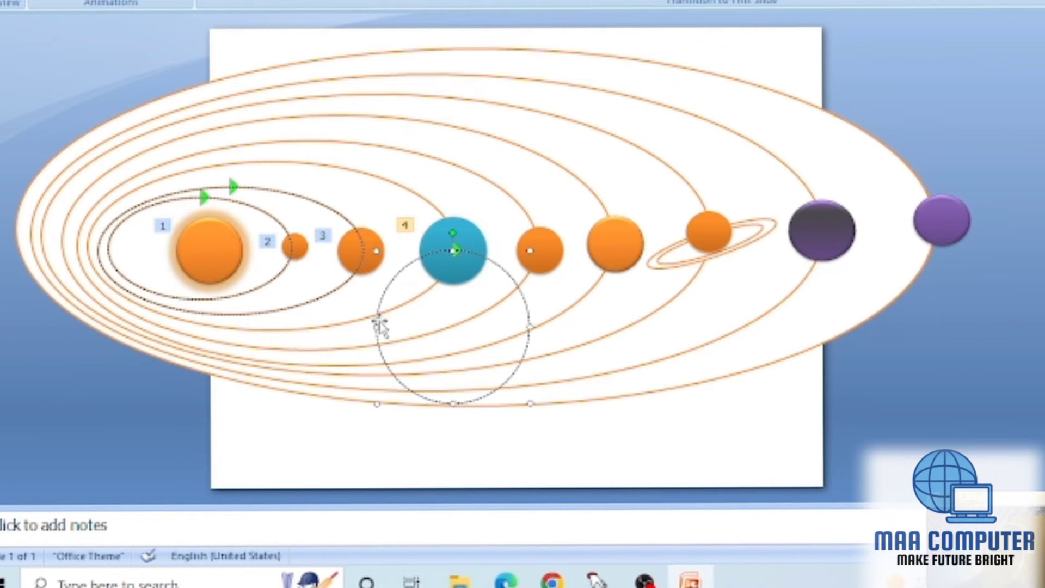
{"action": "left_click_drag", "start_coordinate": [379, 312], "coordinate": [90, 239]}
{"action": "left_click_drag", "start_coordinate": [243, 254], "coordinate": [456, 252]}
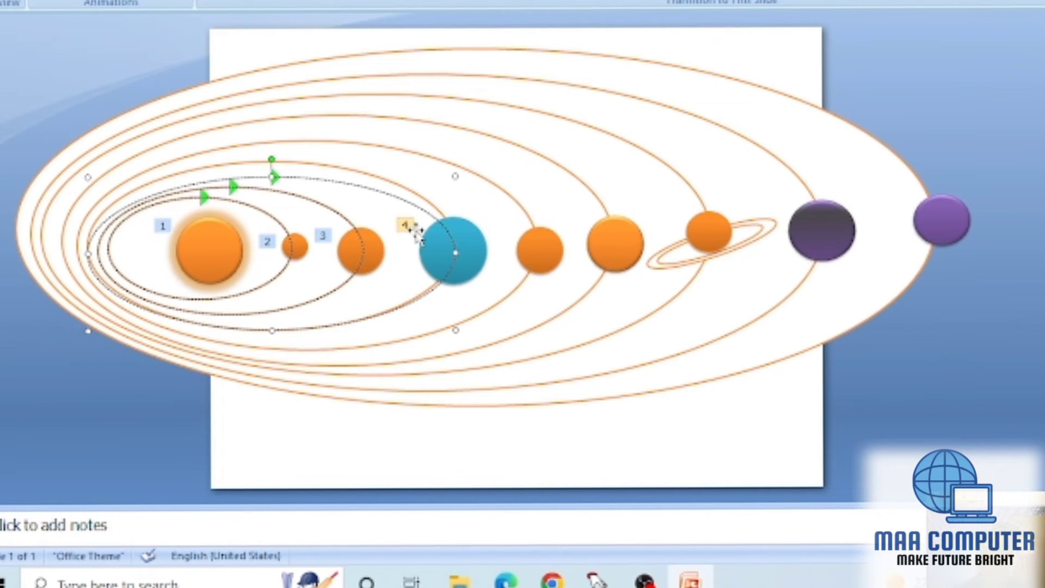
{"action": "left_click_drag", "start_coordinate": [343, 283], "coordinate": [343, 278]}
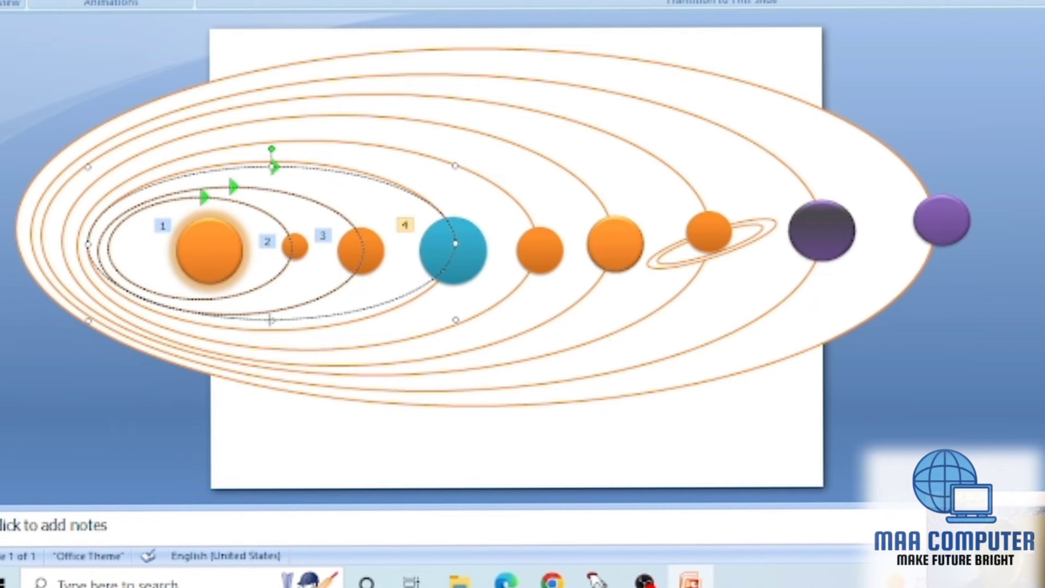
{"action": "left_click_drag", "start_coordinate": [270, 326], "coordinate": [272, 330]}
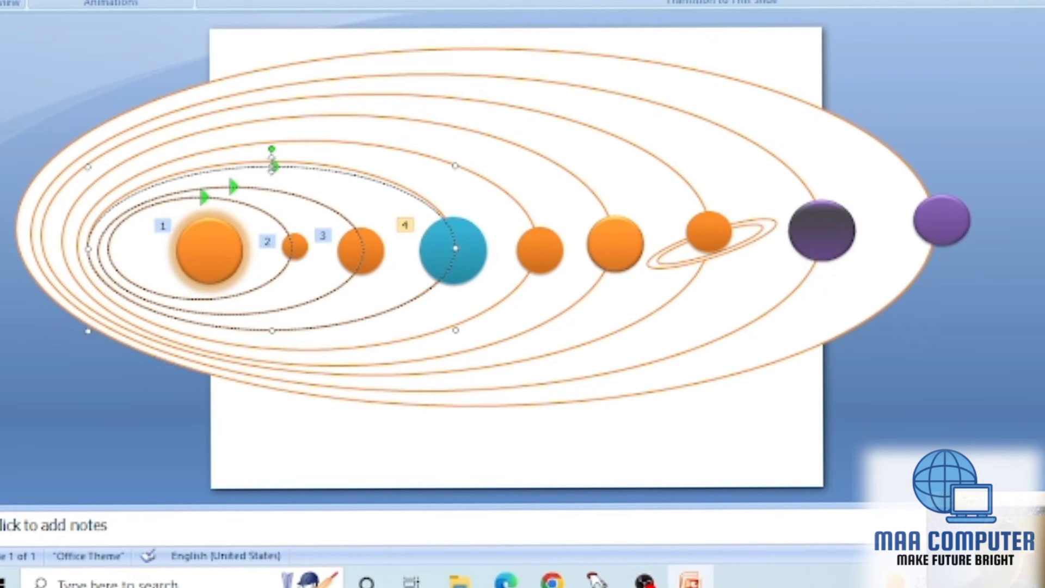
{"action": "left_click_drag", "start_coordinate": [272, 166], "coordinate": [272, 156]}
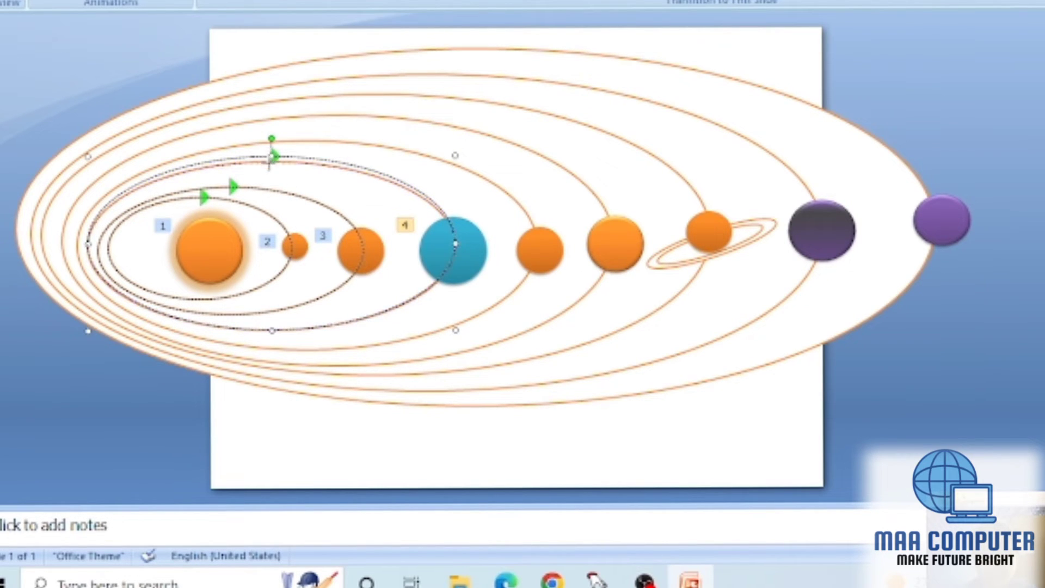
{"action": "left_click_drag", "start_coordinate": [271, 157], "coordinate": [270, 161]}
Add a Circle motion path to the orange planet just after the teal one and reshape it to follow the fourth orbit
{"action": "left_click", "coordinate": [538, 245]}
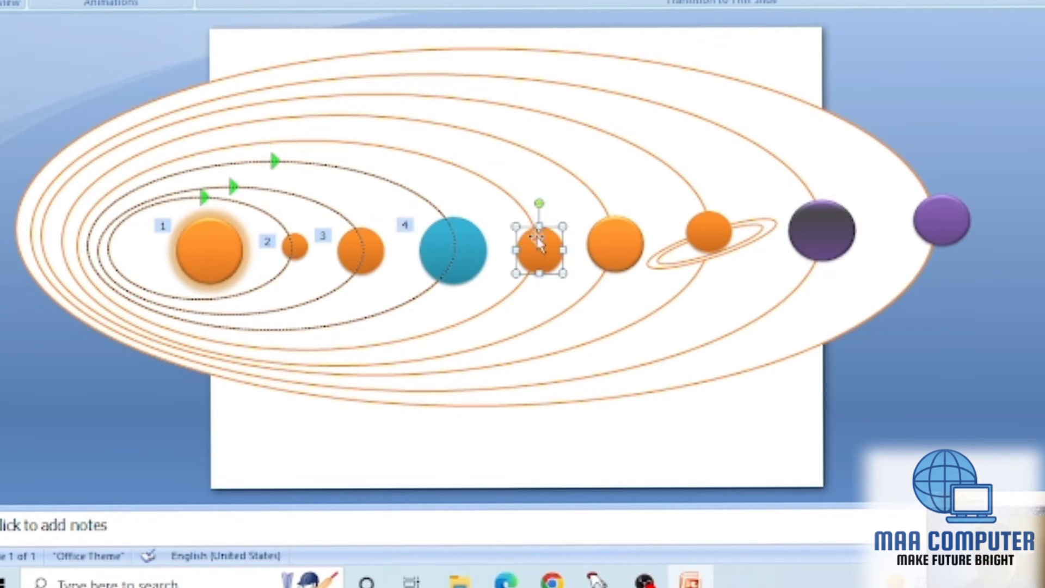
{"action": "left_click", "coordinate": [1043, 52]}
{"action": "mouse_move", "coordinate": [1040, 142]}
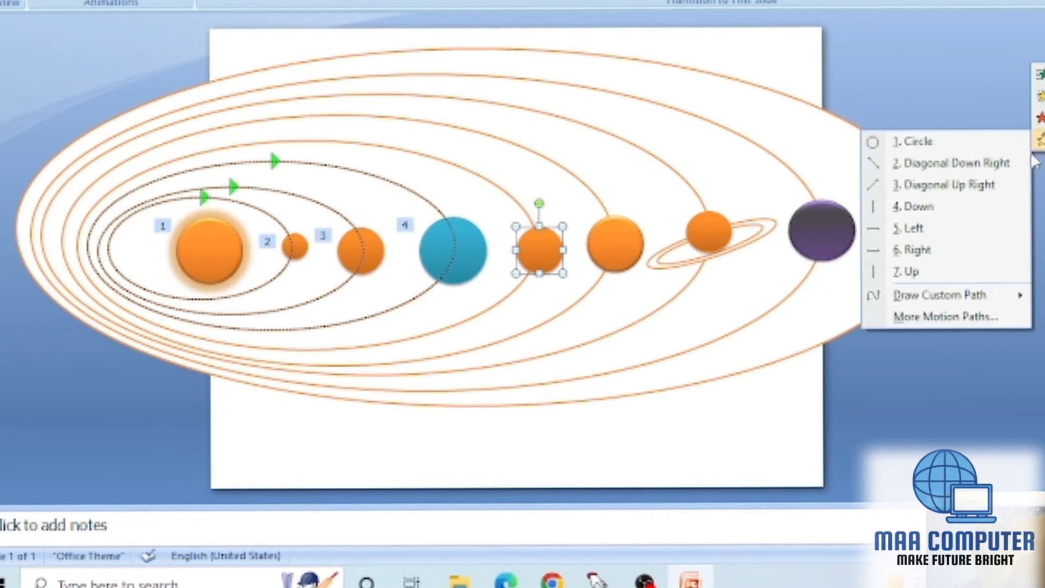
{"action": "left_click", "coordinate": [932, 150]}
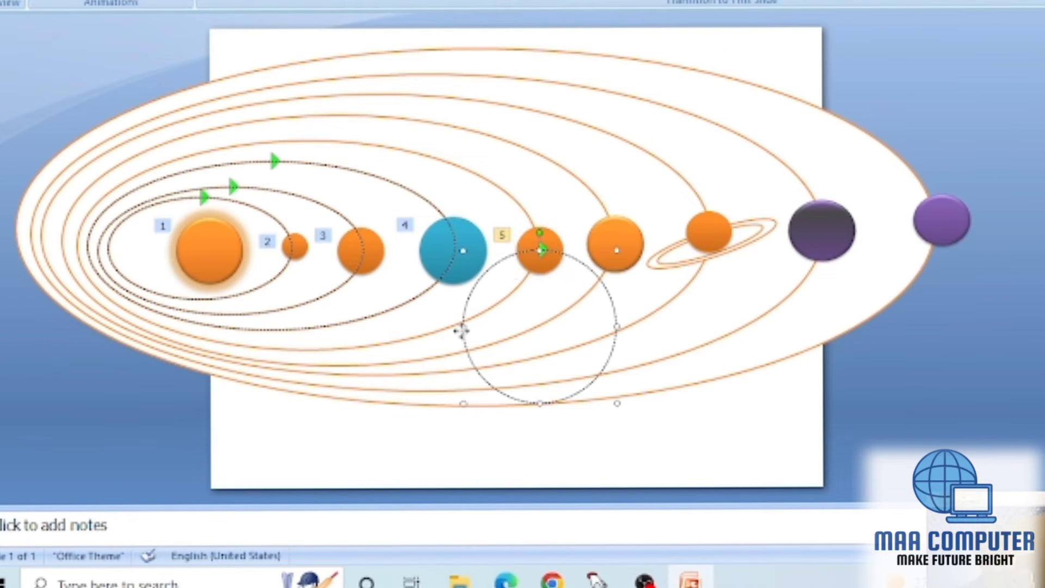
{"action": "left_click_drag", "start_coordinate": [461, 330], "coordinate": [77, 246]}
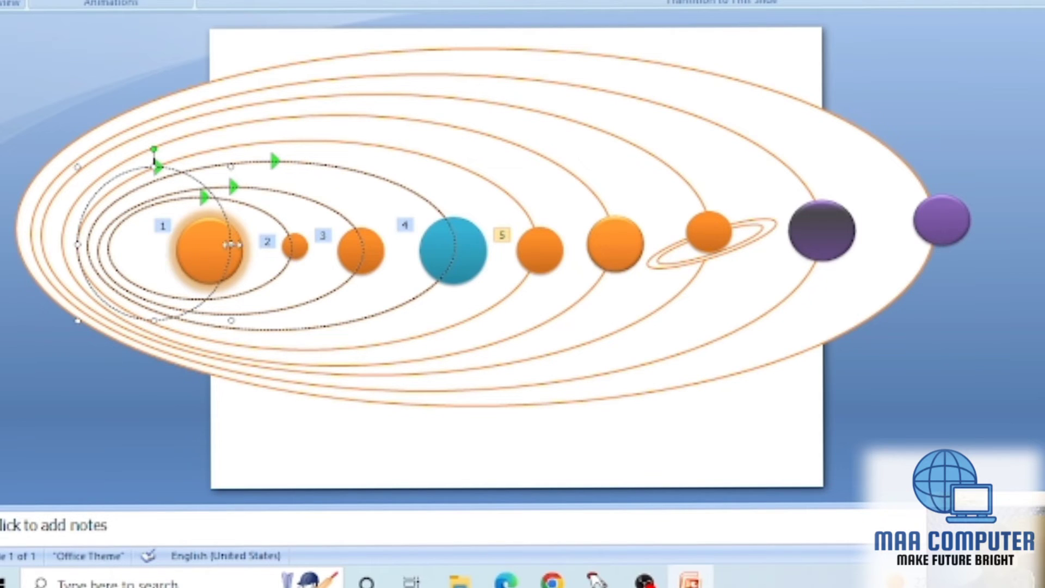
{"action": "left_click_drag", "start_coordinate": [381, 249], "coordinate": [613, 242]}
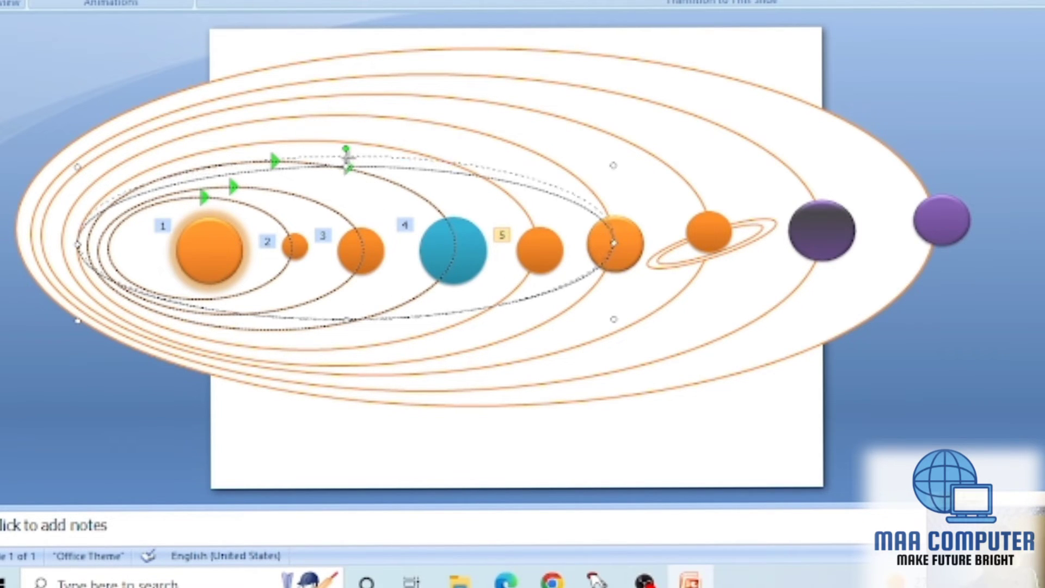
{"action": "left_click_drag", "start_coordinate": [347, 158], "coordinate": [351, 119]}
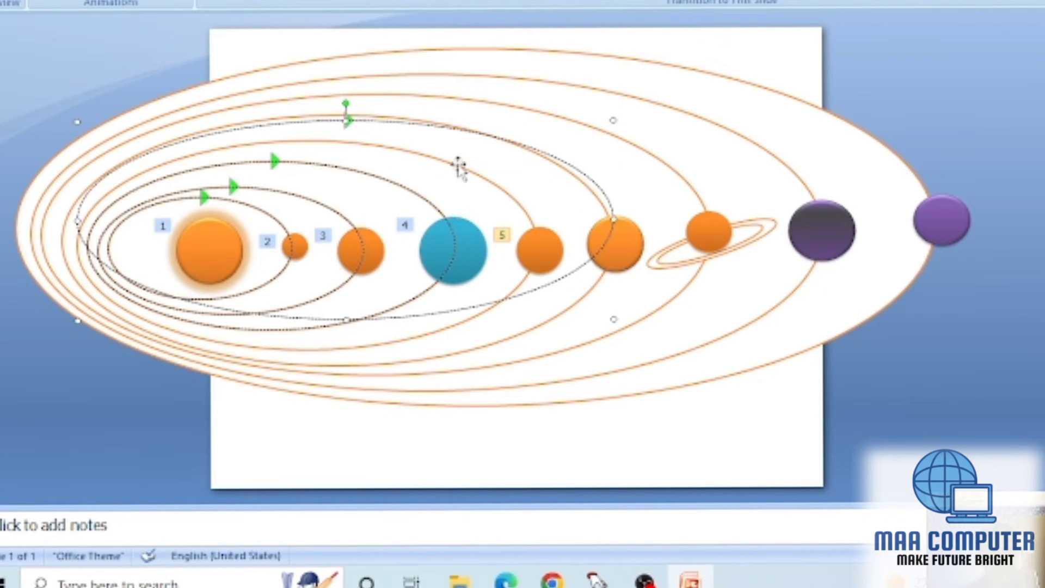
{"action": "left_click_drag", "start_coordinate": [551, 228], "coordinate": [533, 259]}
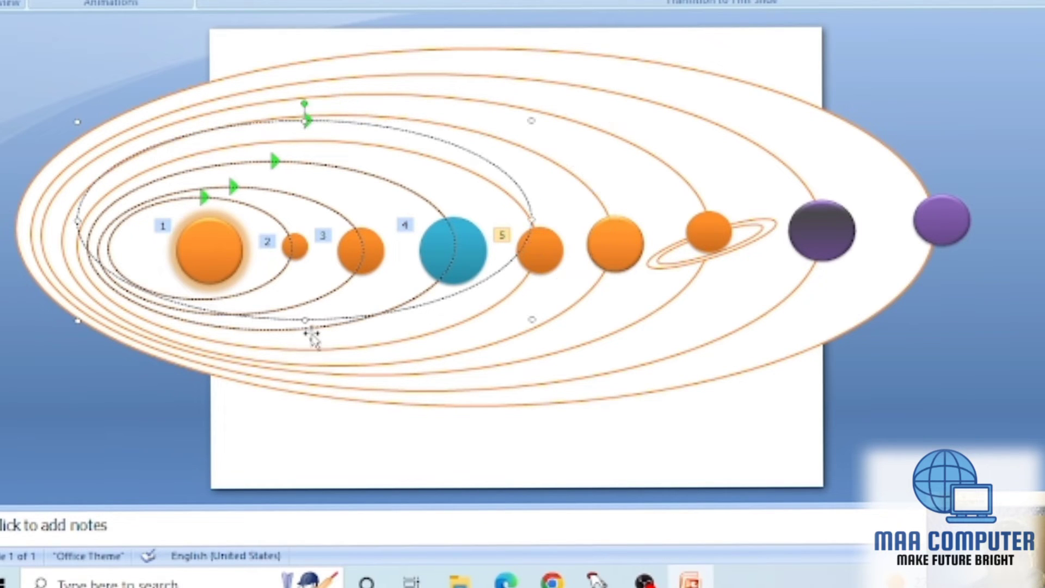
{"action": "left_click_drag", "start_coordinate": [305, 343], "coordinate": [304, 351]}
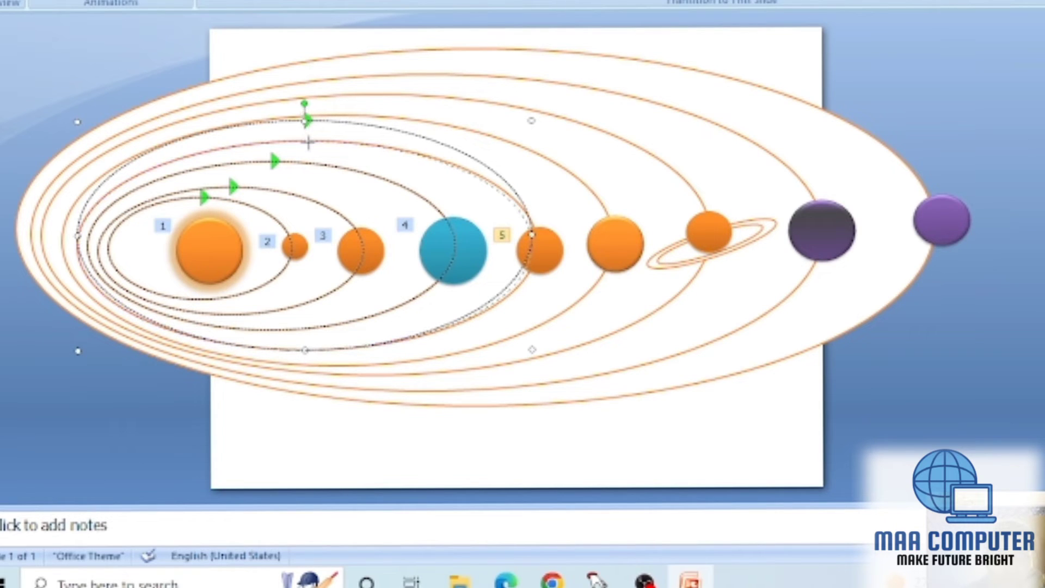
{"action": "left_click_drag", "start_coordinate": [308, 143], "coordinate": [309, 143]}
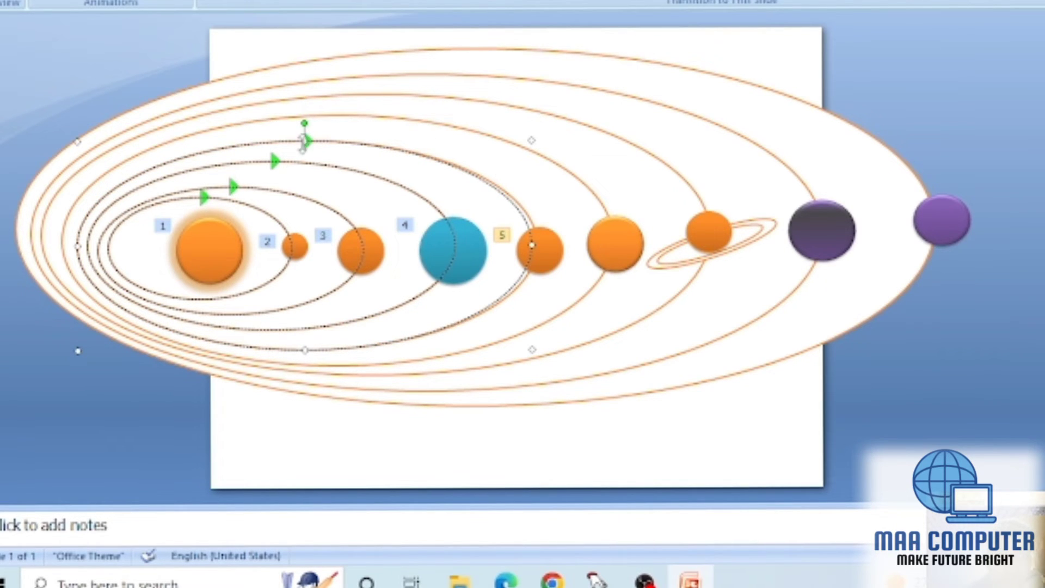
Add a Circle motion path to the fifth planet and reshape it to follow the fifth orbit
{"action": "left_click", "coordinate": [624, 241]}
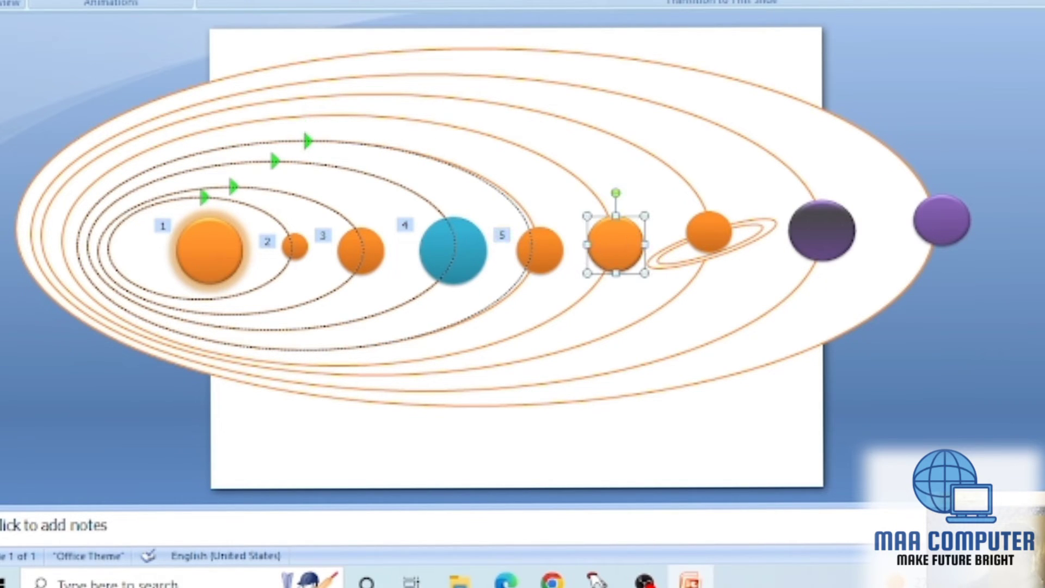
{"action": "left_click", "coordinate": [1044, 54]}
{"action": "mouse_move", "coordinate": [1042, 140]}
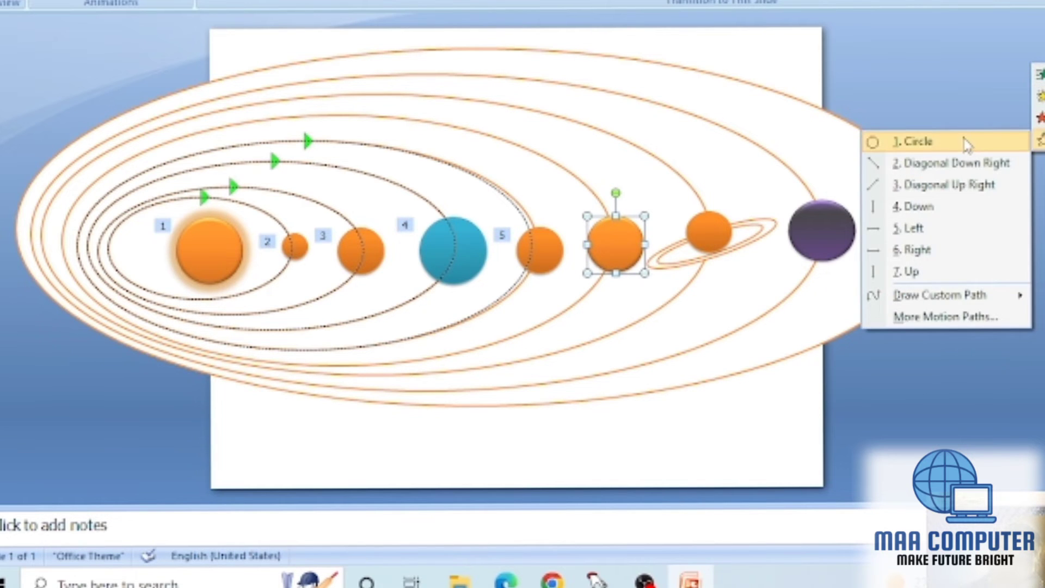
{"action": "left_click", "coordinate": [964, 141]}
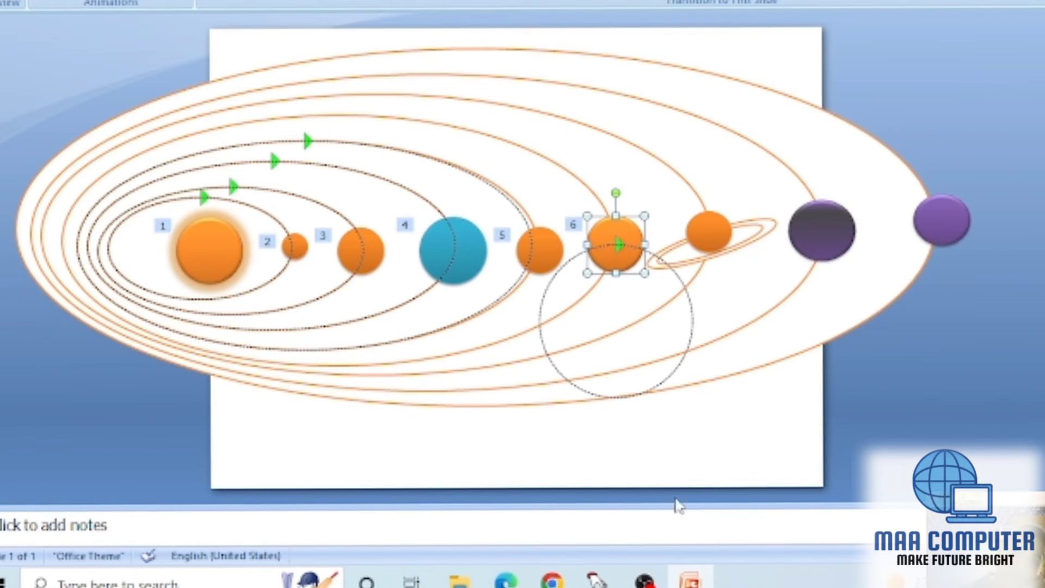
{"action": "left_click_drag", "start_coordinate": [571, 381], "coordinate": [101, 299]}
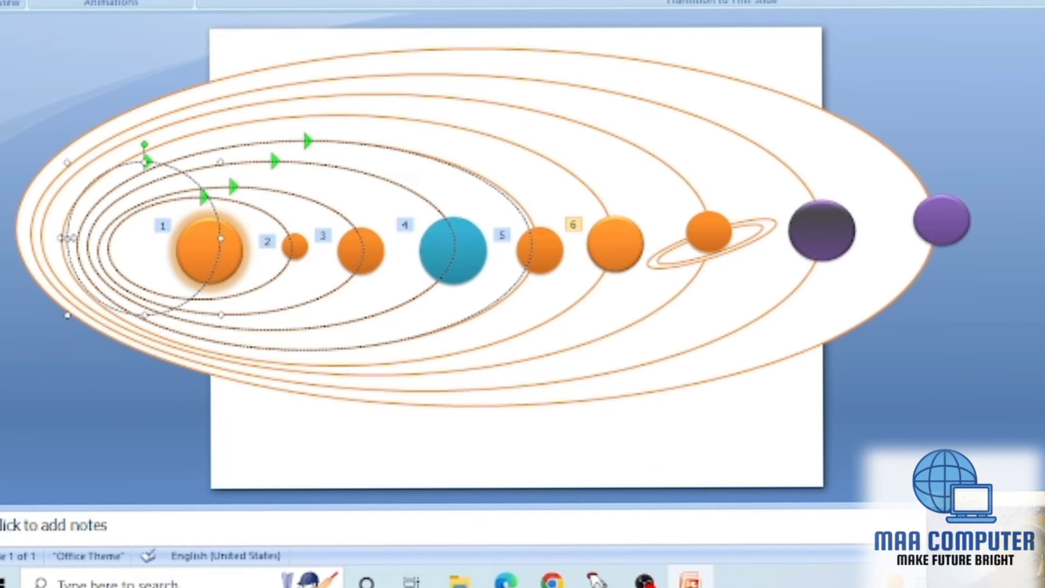
{"action": "left_click_drag", "start_coordinate": [68, 238], "coordinate": [62, 237]}
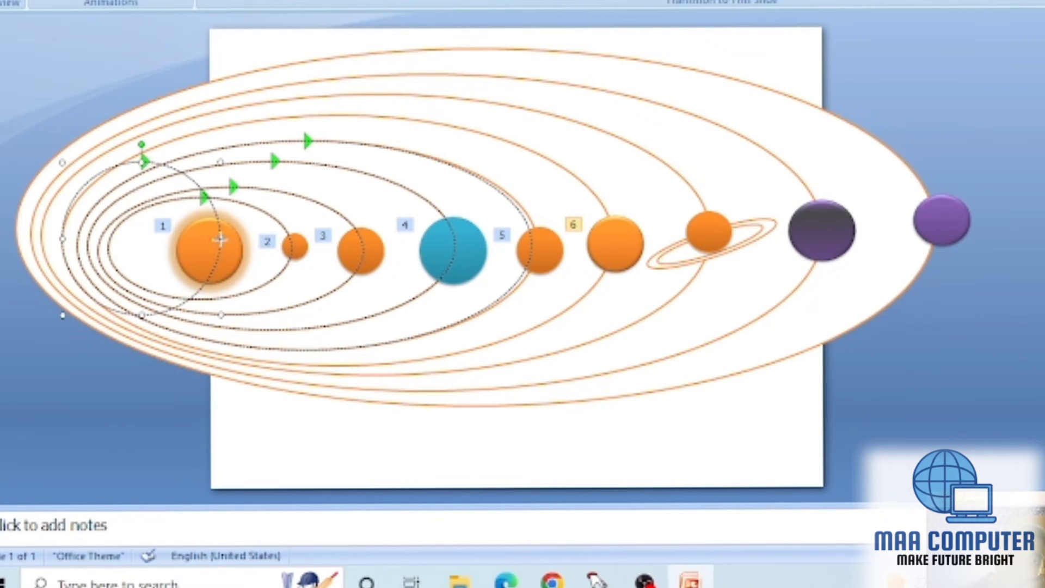
{"action": "left_click_drag", "start_coordinate": [220, 240], "coordinate": [613, 270]}
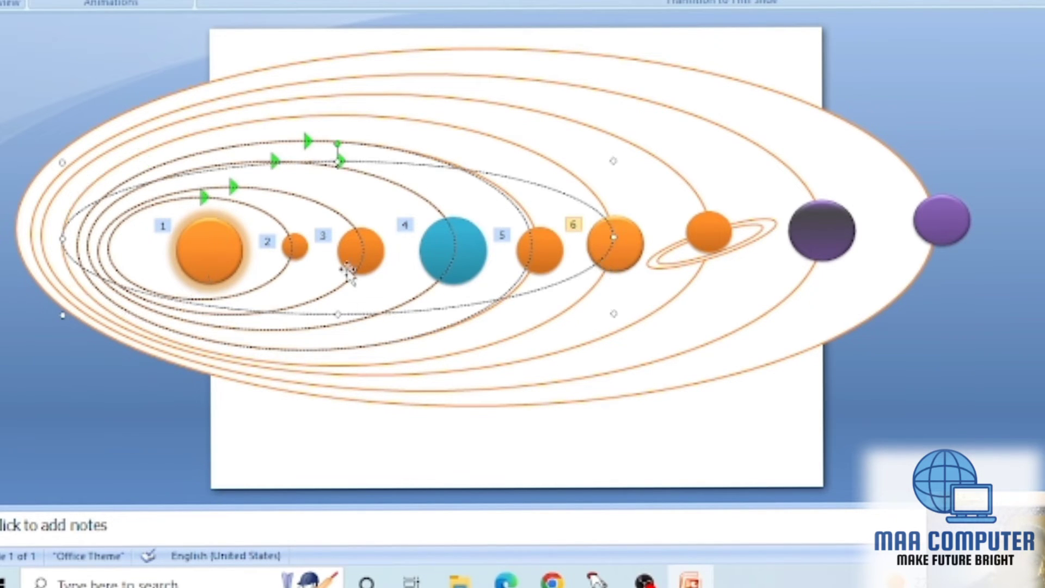
{"action": "left_click_drag", "start_coordinate": [338, 313], "coordinate": [329, 365]}
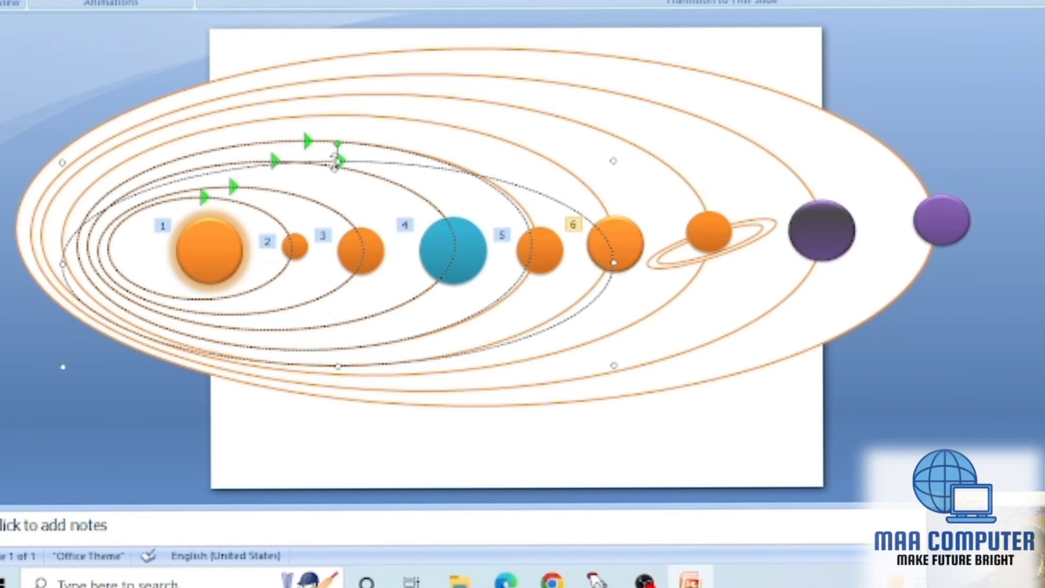
{"action": "left_click_drag", "start_coordinate": [338, 161], "coordinate": [353, 116]}
Apply a Circle motion path to the ringed planet and fit its width and height to the sixth orbit
{"action": "left_click", "coordinate": [769, 236]}
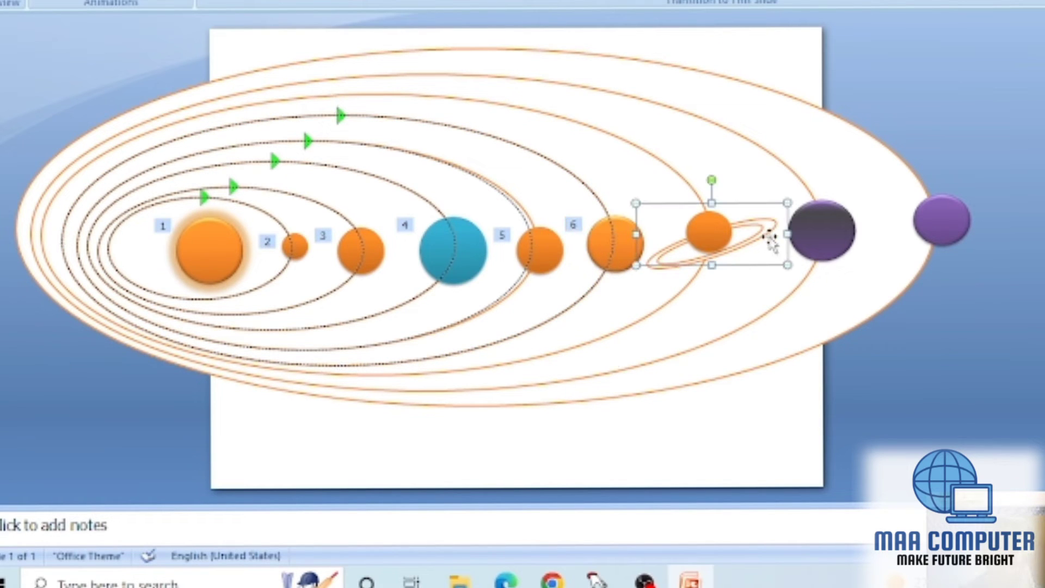
{"action": "left_click", "coordinate": [1043, 52]}
{"action": "mouse_move", "coordinate": [1042, 141]}
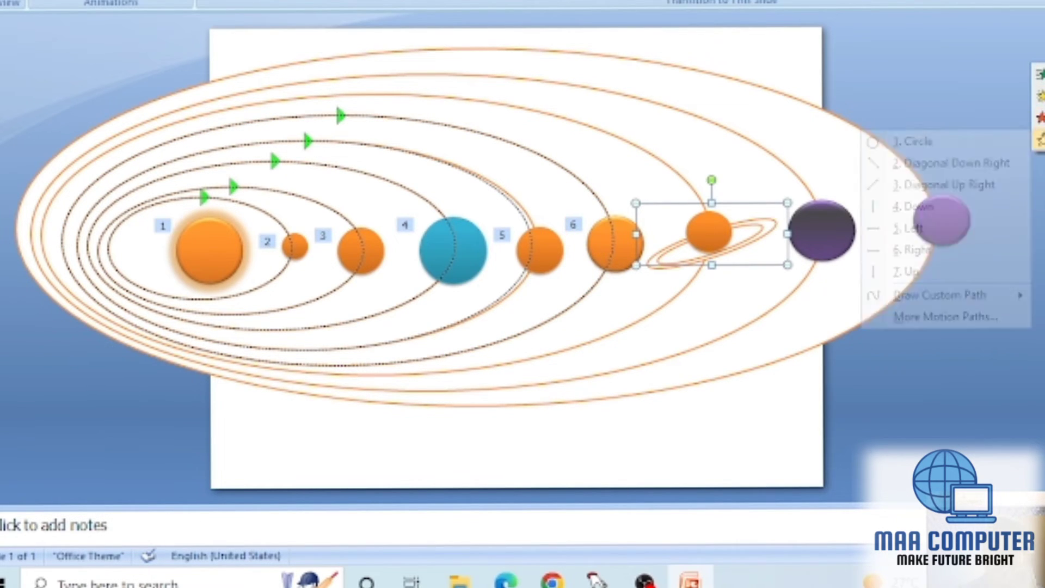
{"action": "left_click", "coordinate": [952, 143]}
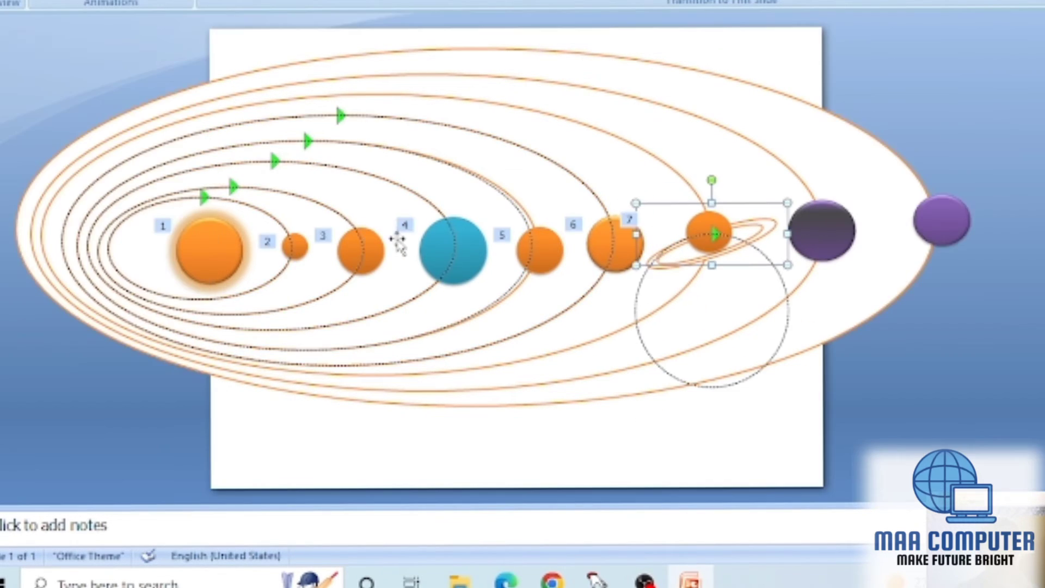
{"action": "left_click_drag", "start_coordinate": [521, 287], "coordinate": [46, 235]}
{"action": "left_click_drag", "start_coordinate": [197, 241], "coordinate": [714, 268]}
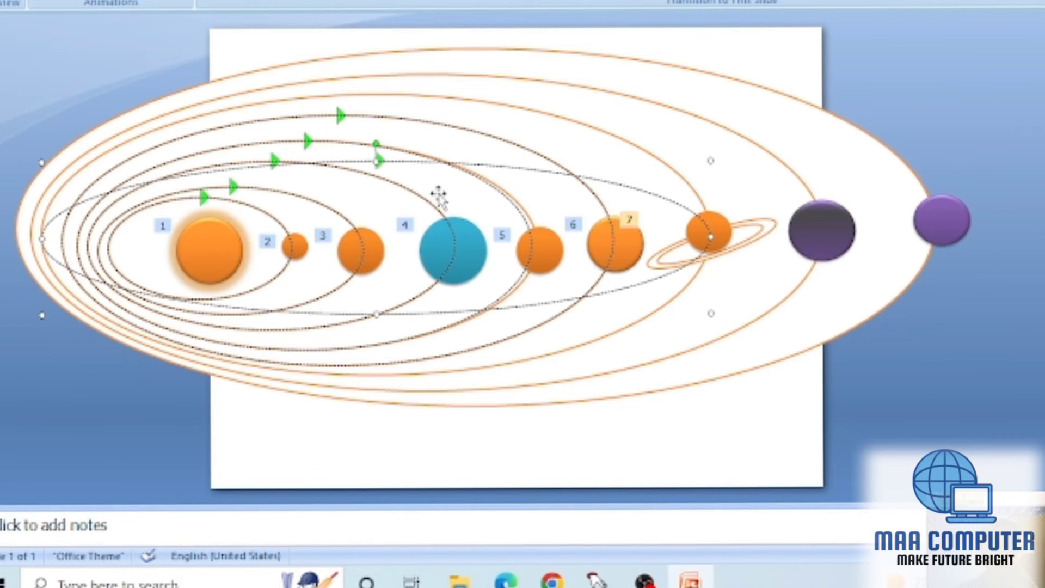
{"action": "left_click_drag", "start_coordinate": [376, 162], "coordinate": [387, 95]}
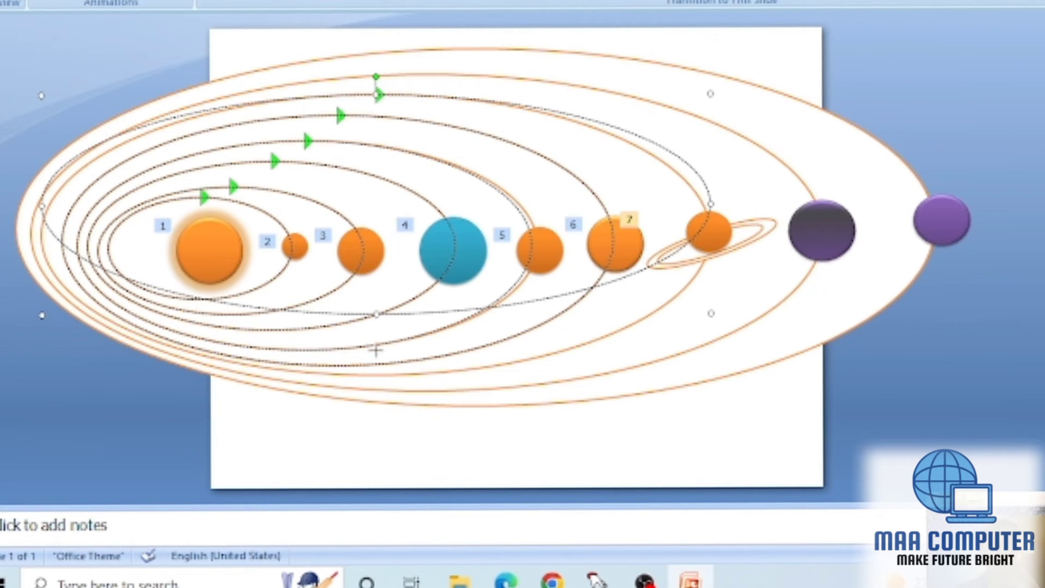
{"action": "left_click_drag", "start_coordinate": [376, 351], "coordinate": [376, 373]}
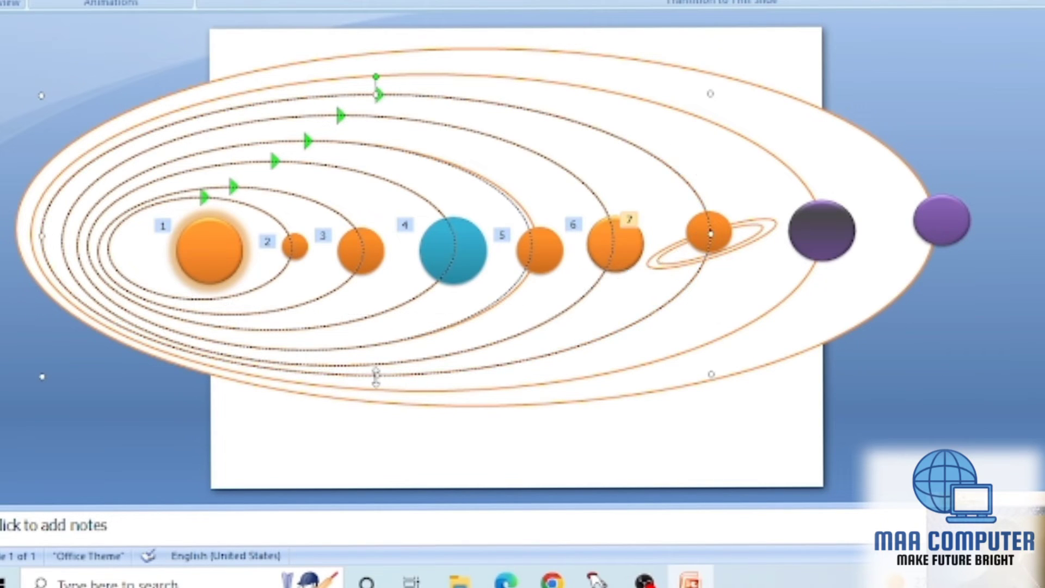
Give the dark purple planet a Circle motion path and stretch it to match the seventh orbit
{"action": "left_click", "coordinate": [824, 231]}
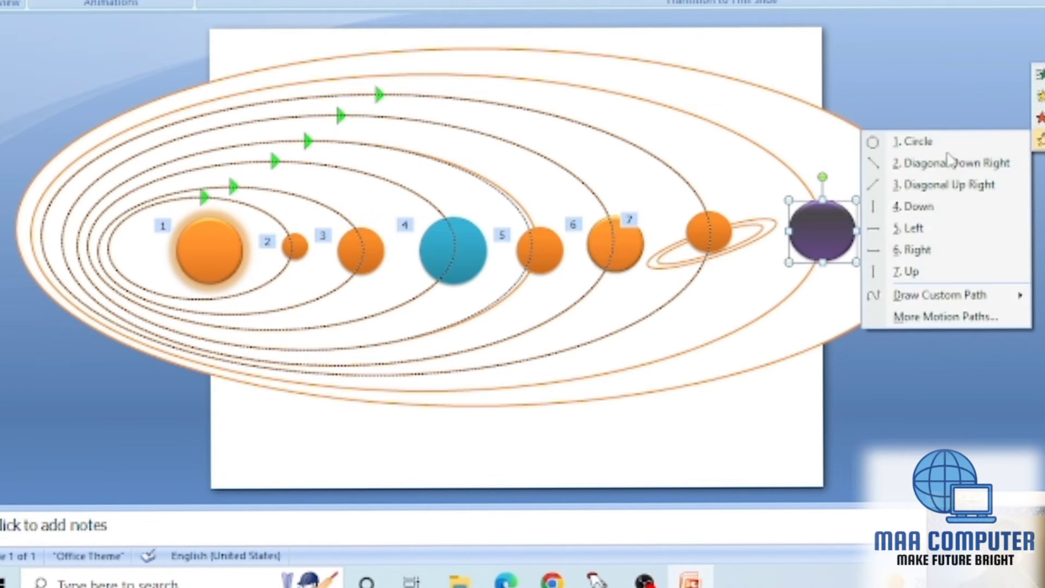
{"action": "left_click", "coordinate": [919, 141]}
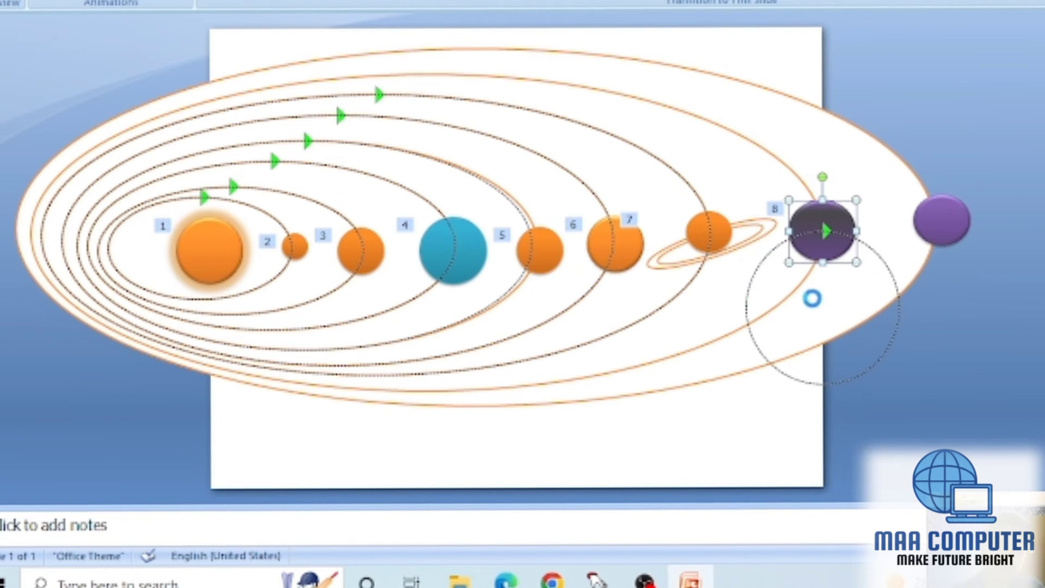
{"action": "left_click_drag", "start_coordinate": [741, 299], "coordinate": [27, 224]}
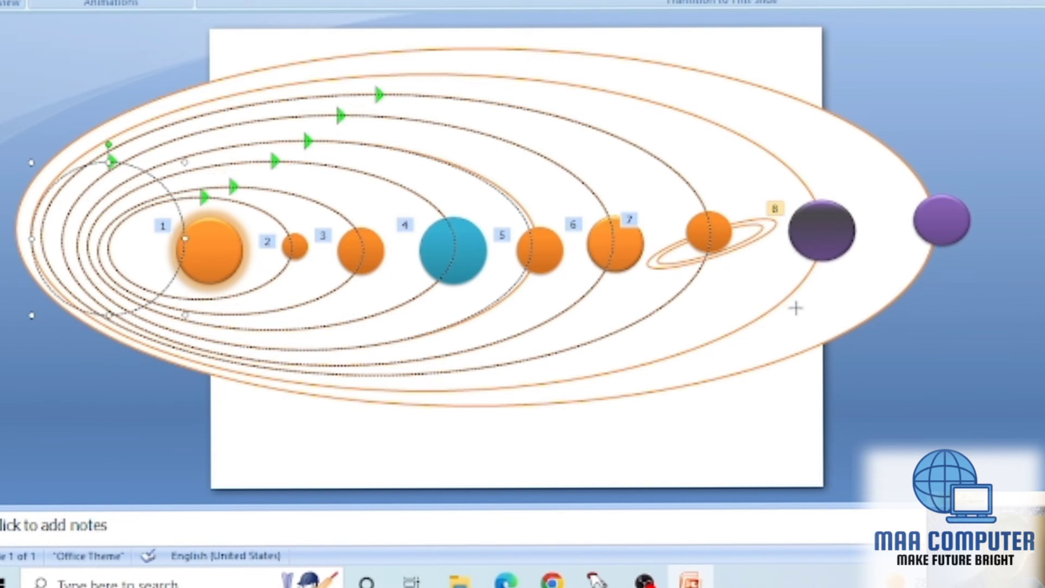
{"action": "left_click_drag", "start_coordinate": [796, 308], "coordinate": [823, 313]}
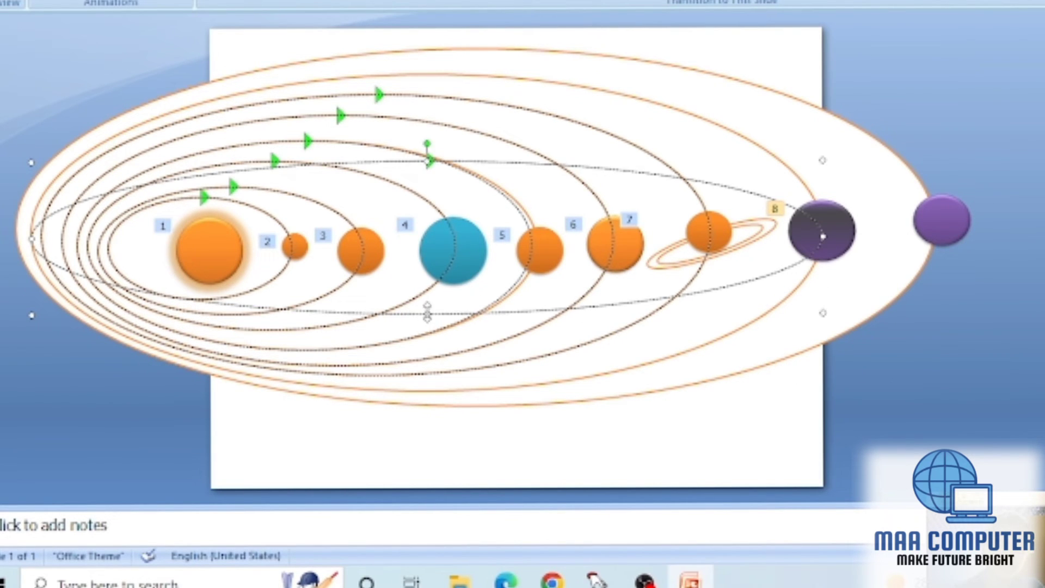
{"action": "left_click_drag", "start_coordinate": [427, 312], "coordinate": [420, 389]}
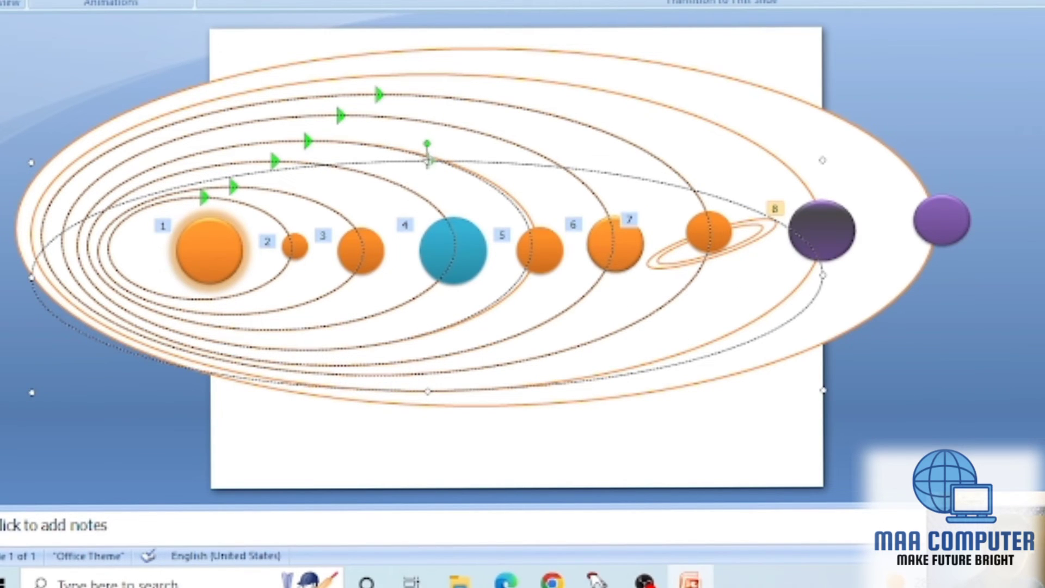
{"action": "left_click_drag", "start_coordinate": [428, 161], "coordinate": [463, 74]}
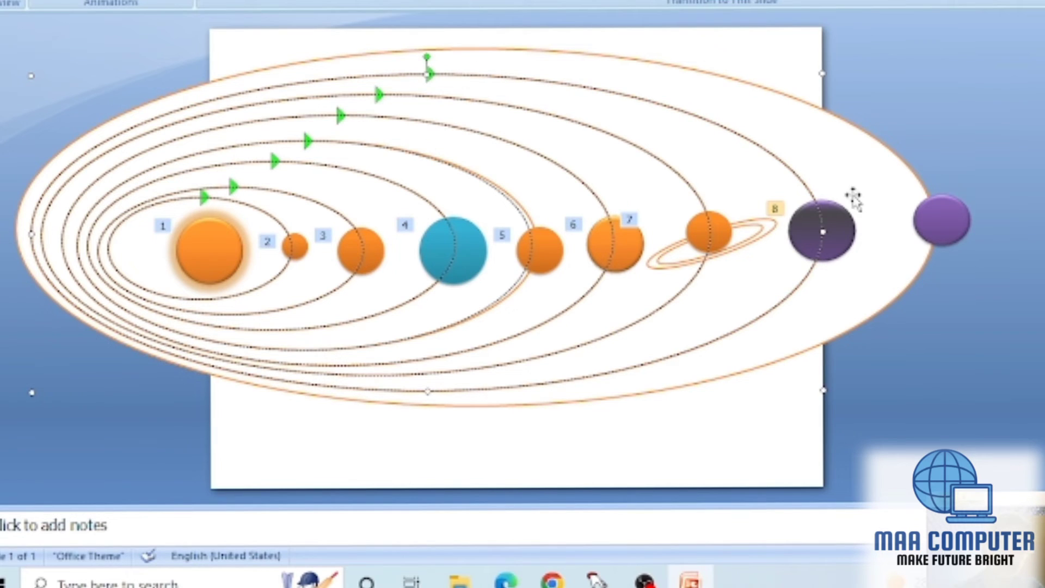
Add a Circle motion path to the outermost purple planet and move it to the far left edge of the largest orbit
{"action": "left_click", "coordinate": [946, 202]}
{"action": "left_click", "coordinate": [1043, 53]}
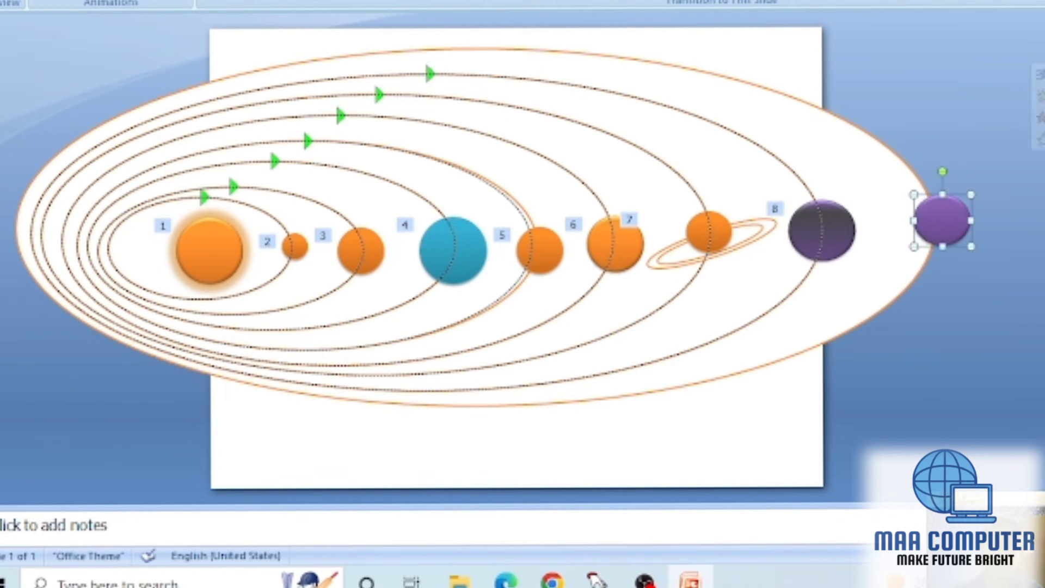
{"action": "mouse_move", "coordinate": [1041, 142]}
{"action": "left_click", "coordinate": [989, 143]}
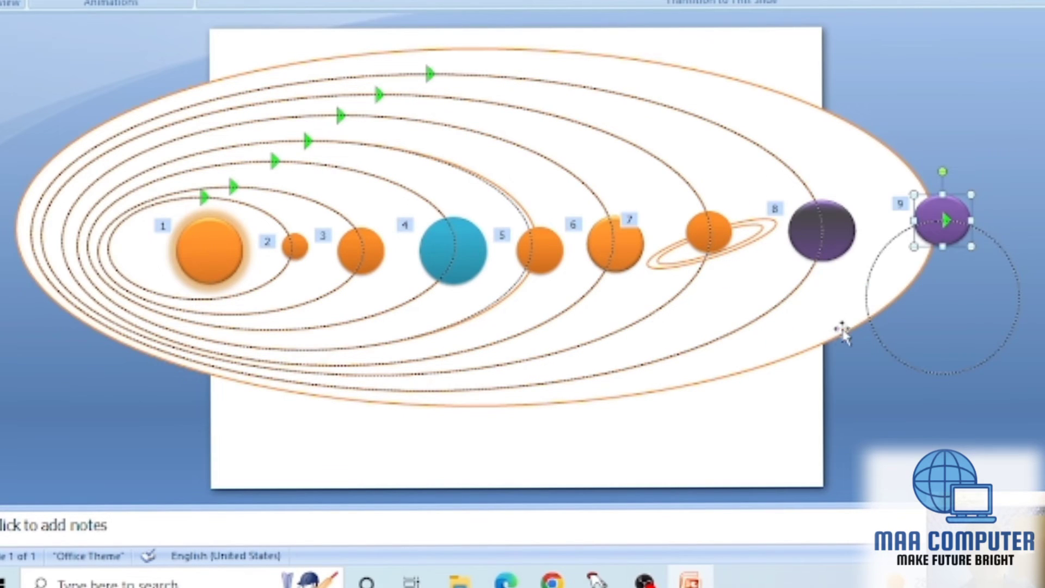
{"action": "left_click", "coordinate": [867, 308]}
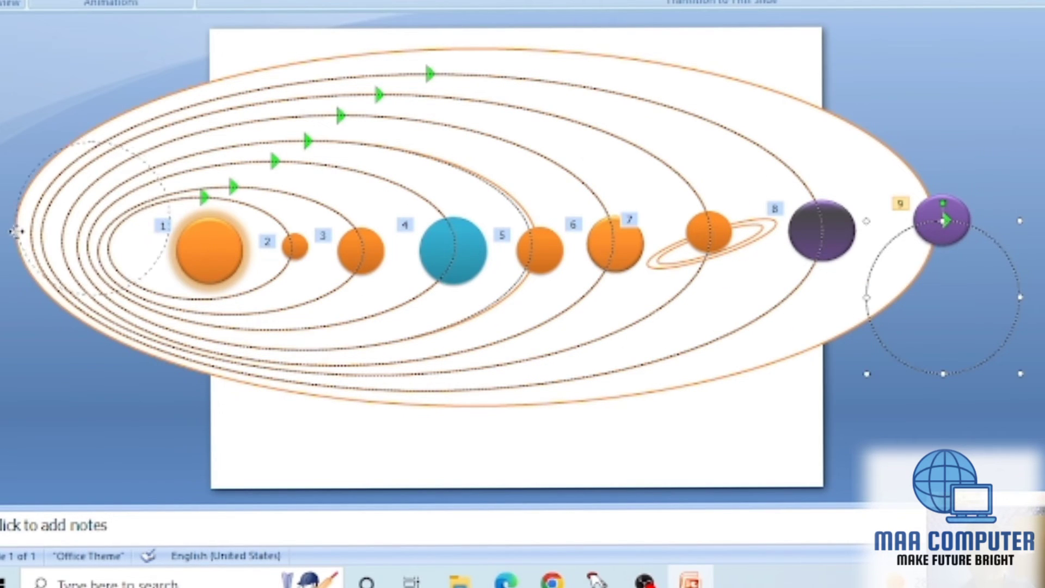
{"action": "left_click", "coordinate": [164, 229]}
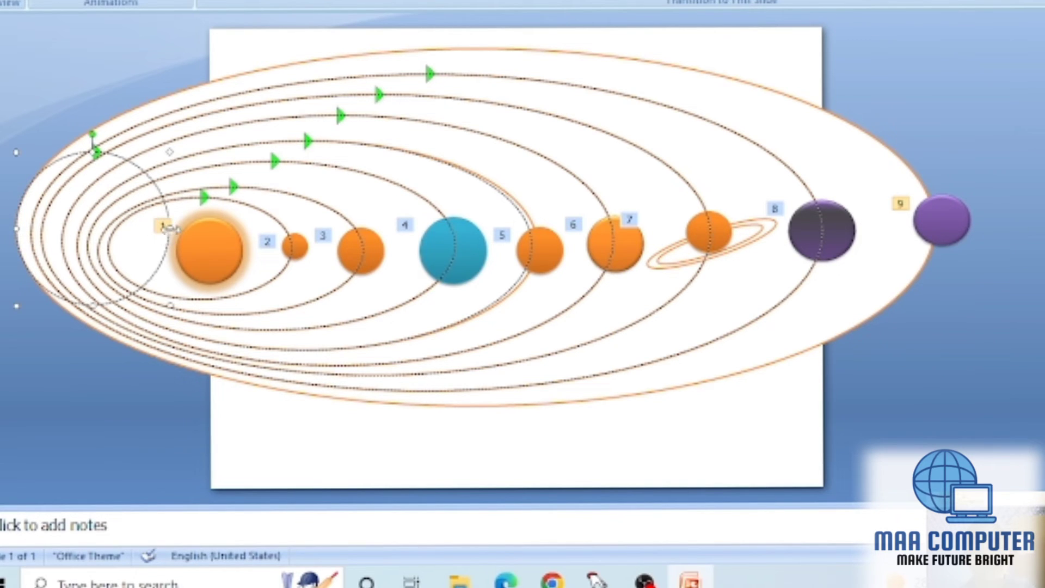
Stretch the outermost planet's motion path in width and height until it matches the largest orbit
{"action": "left_click", "coordinate": [168, 228]}
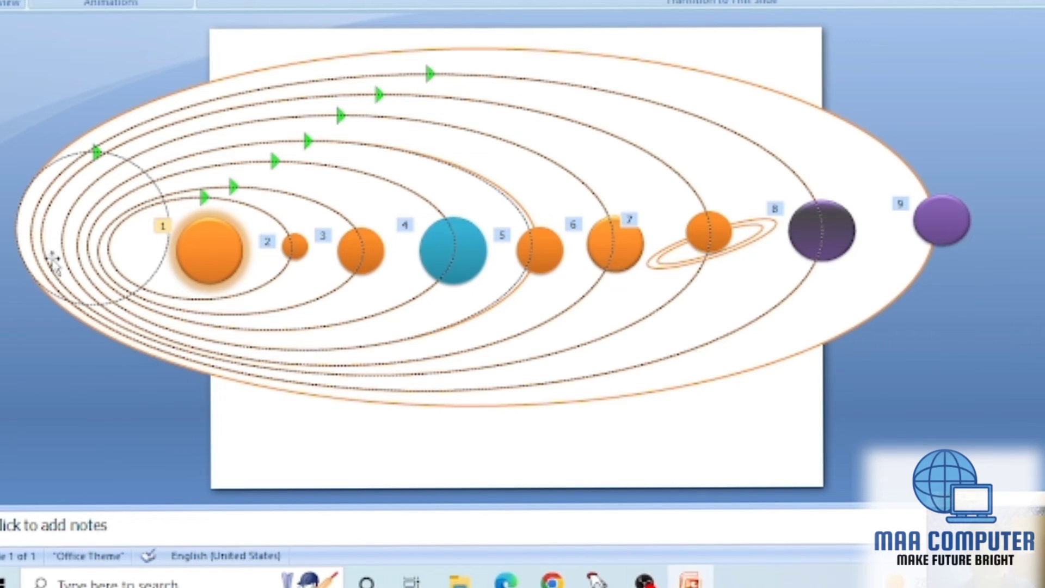
{"action": "left_click", "coordinate": [86, 299]}
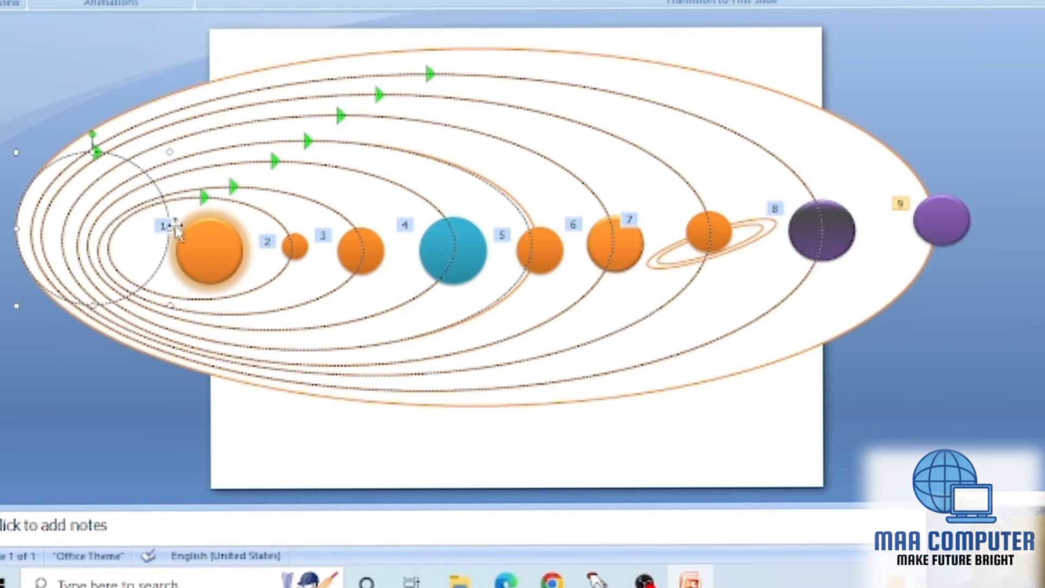
{"action": "mouse_move", "coordinate": [167, 228]}
{"action": "left_mouse_down"}
{"action": "mouse_move", "coordinate": [690, 245]}
{"action": "mouse_move", "coordinate": [754, 230]}
{"action": "mouse_move", "coordinate": [940, 225]}
{"action": "left_mouse_up"}
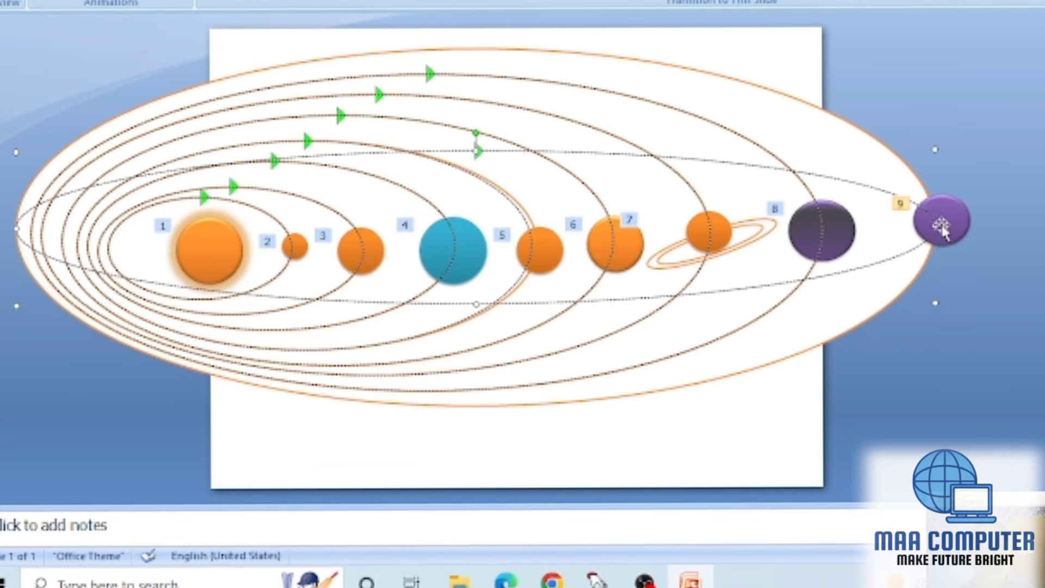
{"action": "left_click_drag", "start_coordinate": [476, 300], "coordinate": [478, 405]}
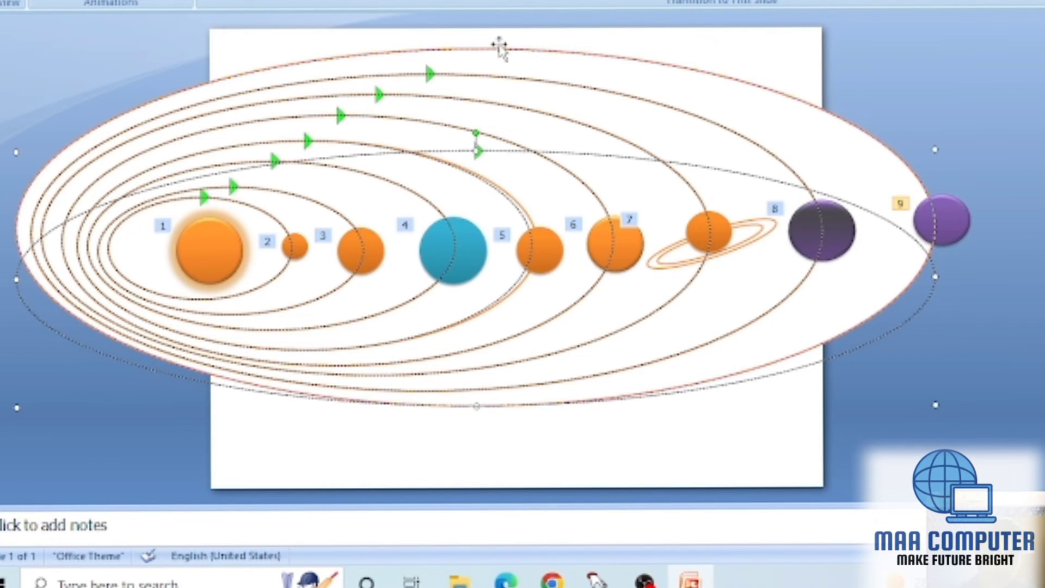
{"action": "left_click", "coordinate": [498, 45]}
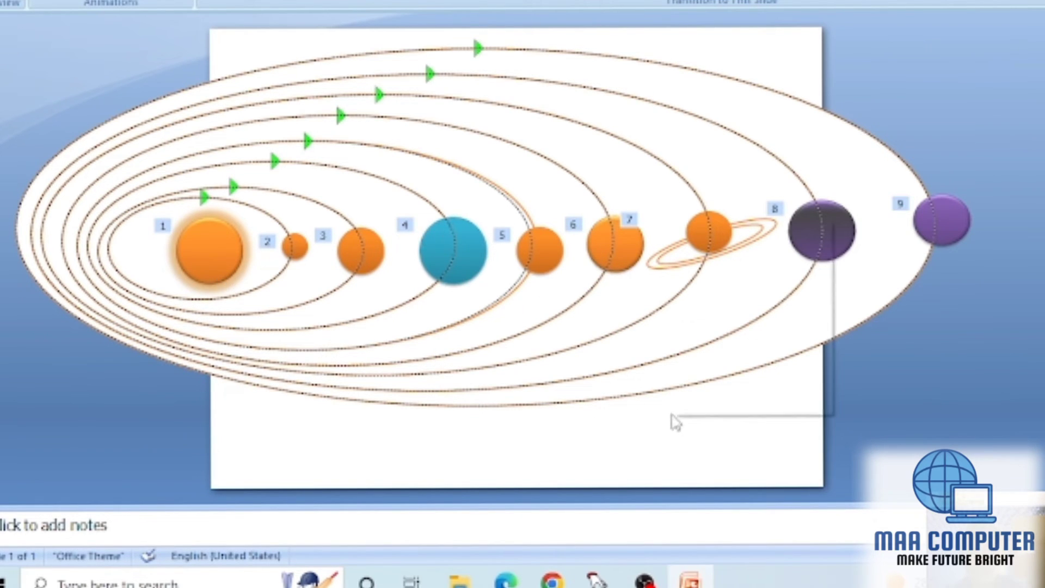
Set the slide background to a solid black fill
{"action": "right_click", "coordinate": [675, 420]}
{"action": "left_click", "coordinate": [687, 402]}
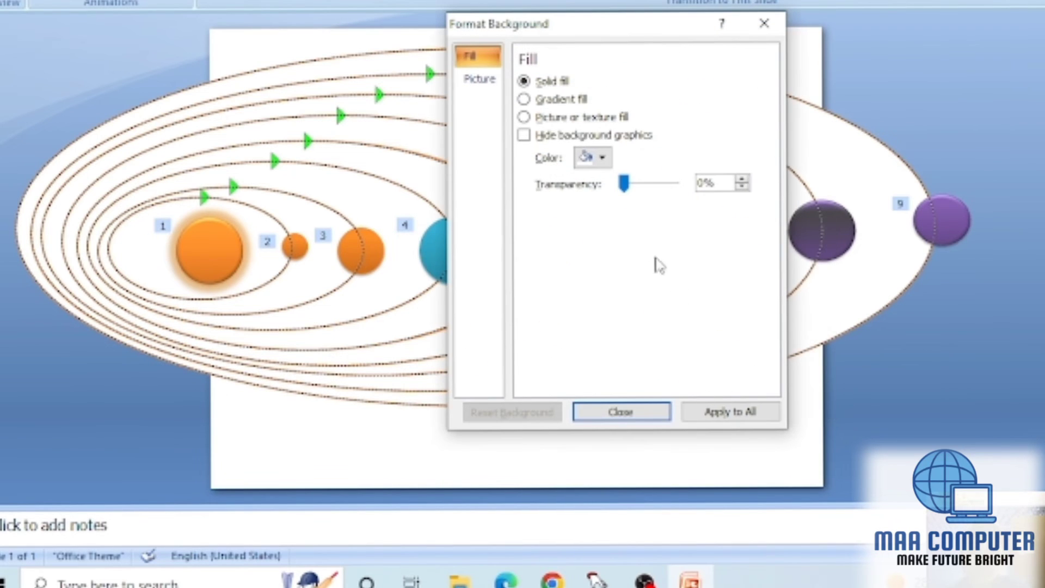
{"action": "left_click", "coordinate": [601, 158]}
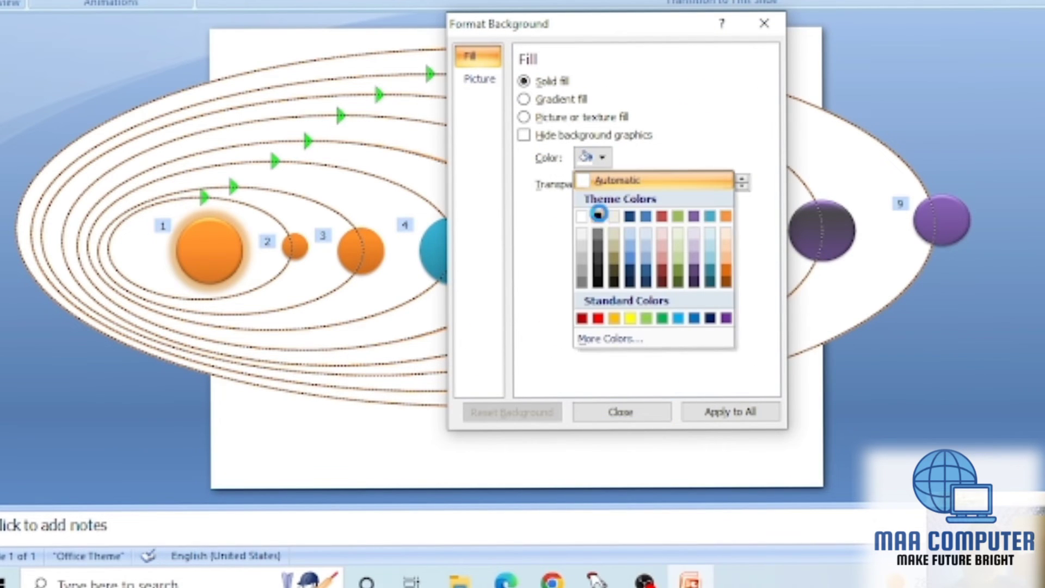
{"action": "left_click", "coordinate": [598, 217]}
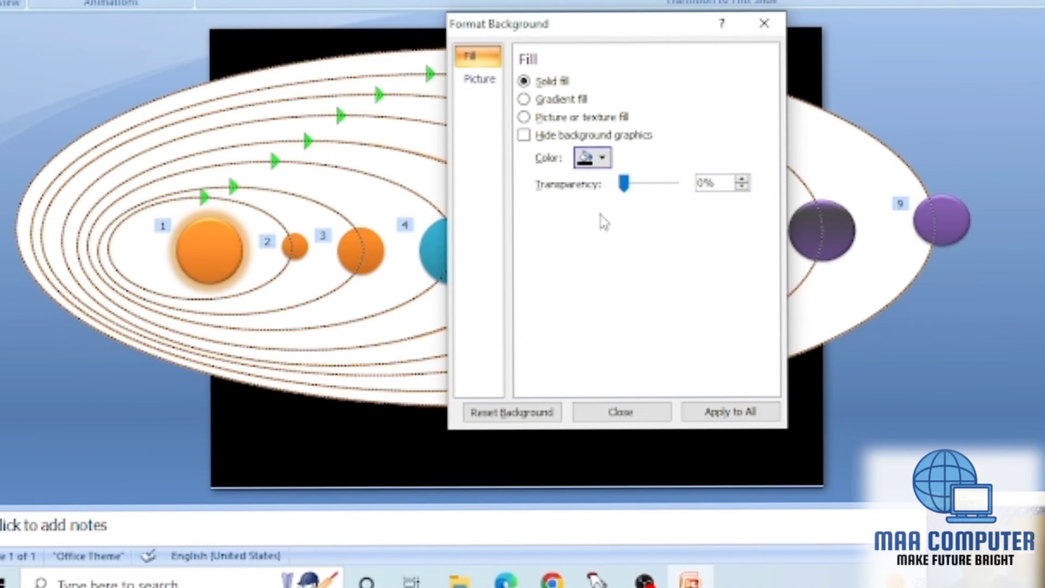
{"action": "left_click", "coordinate": [623, 412]}
Draw a small closed freeform landmass shape on the upper left part of the teal planet
{"action": "left_click", "coordinate": [471, 265]}
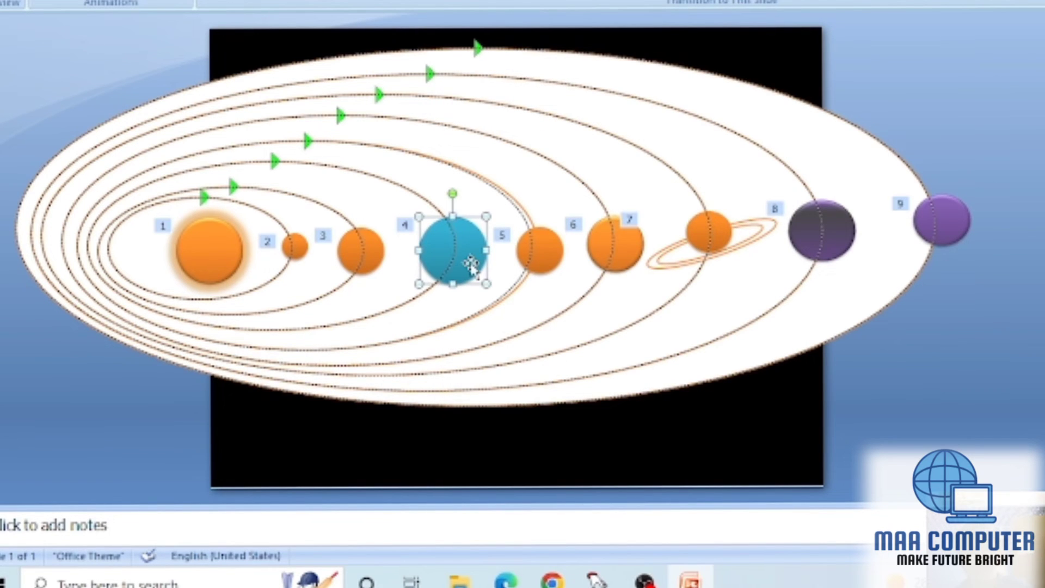
{"action": "left_click", "coordinate": [541, 468]}
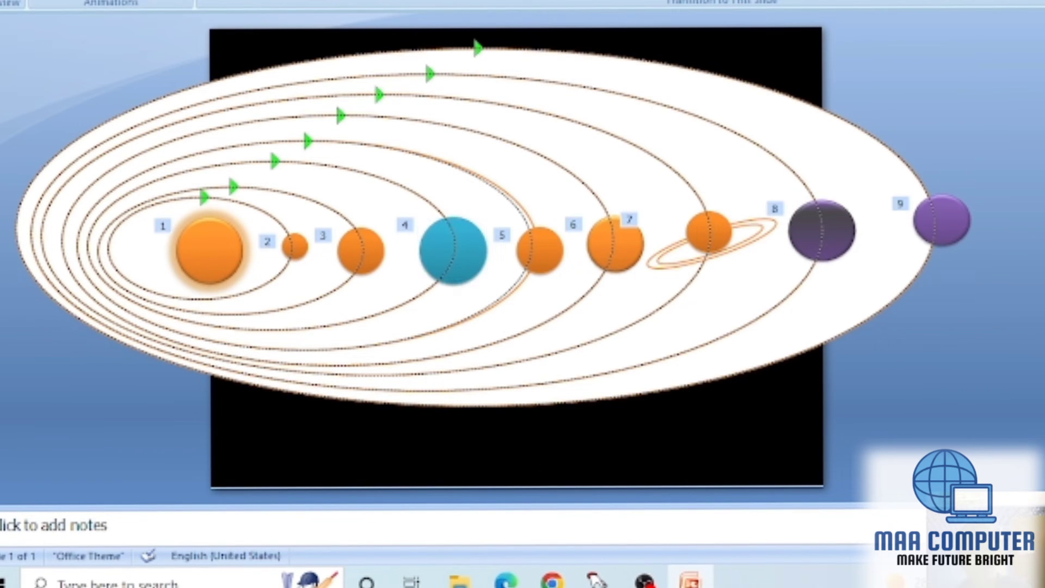
{"action": "left_click", "coordinate": [87, 0]}
{"action": "left_click", "coordinate": [173, 0]}
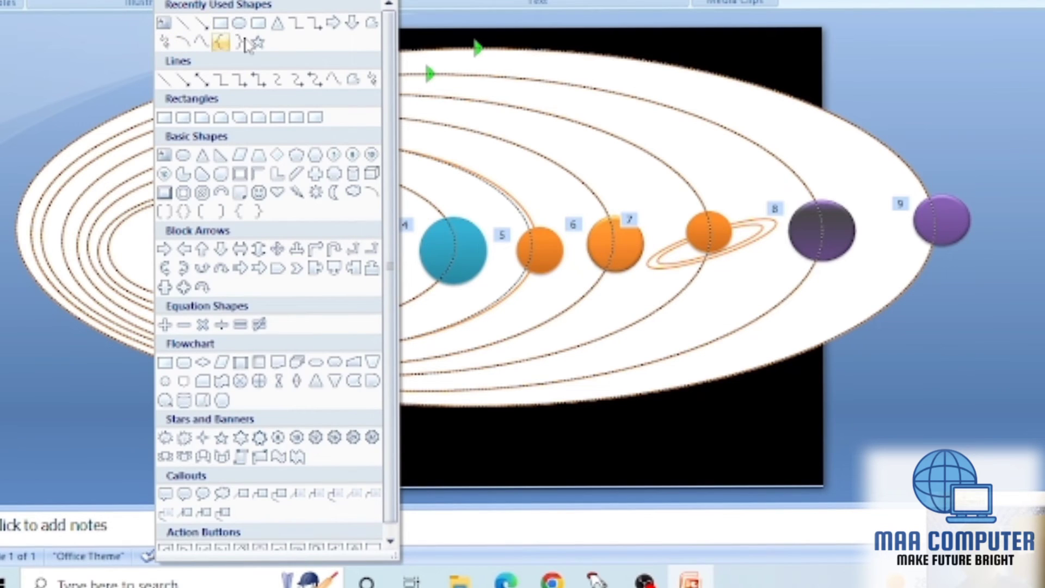
{"action": "left_click", "coordinate": [370, 25]}
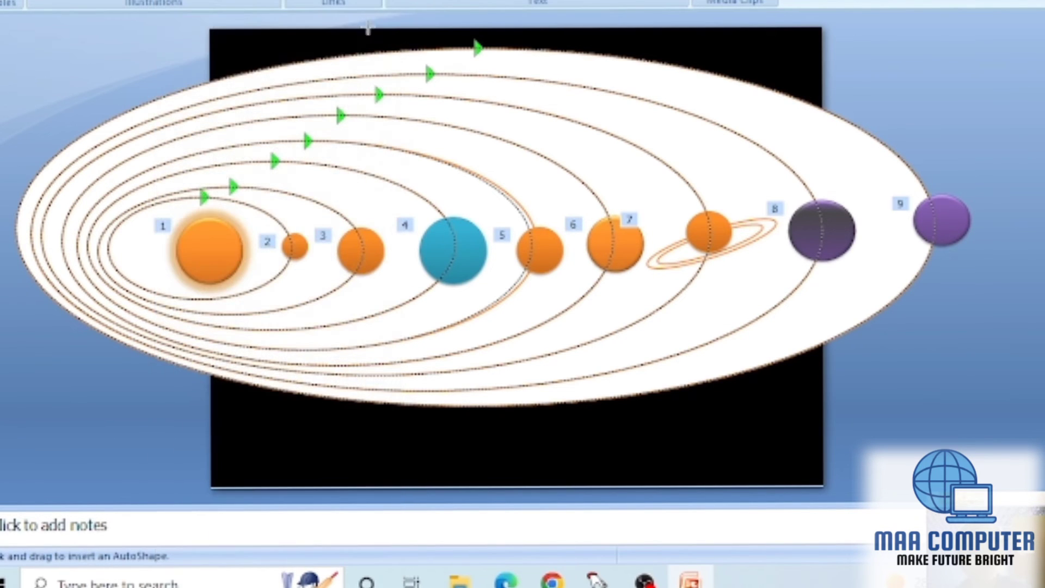
{"action": "left_click", "coordinate": [434, 233]}
{"action": "left_click", "coordinate": [436, 251]}
{"action": "left_click", "coordinate": [446, 228]}
{"action": "left_click", "coordinate": [438, 230]}
{"action": "left_click", "coordinate": [432, 232]}
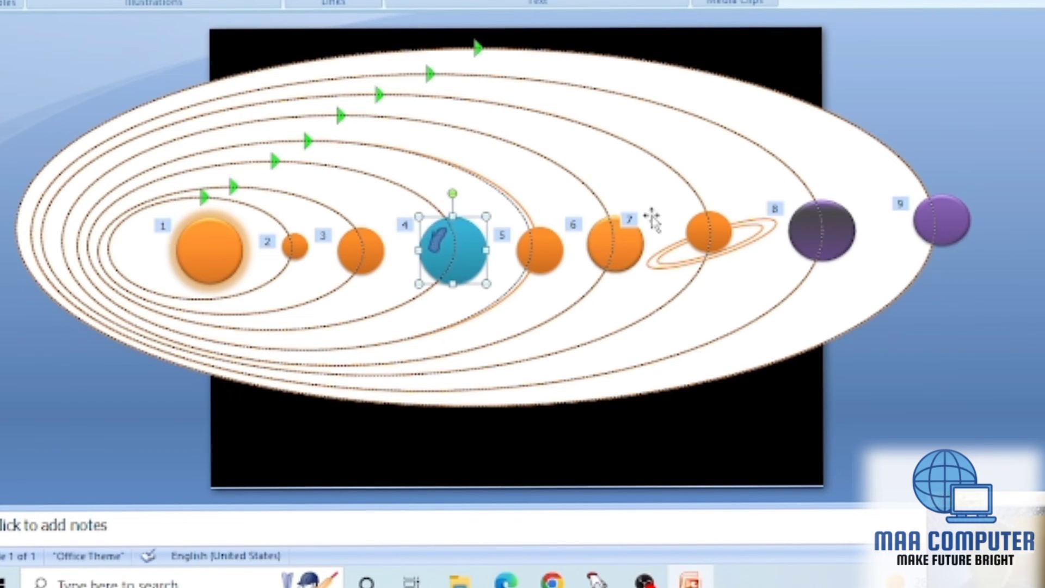
Open the shape quick styles for the selection on the teal planet
{"action": "left_click", "coordinate": [41, 0]}
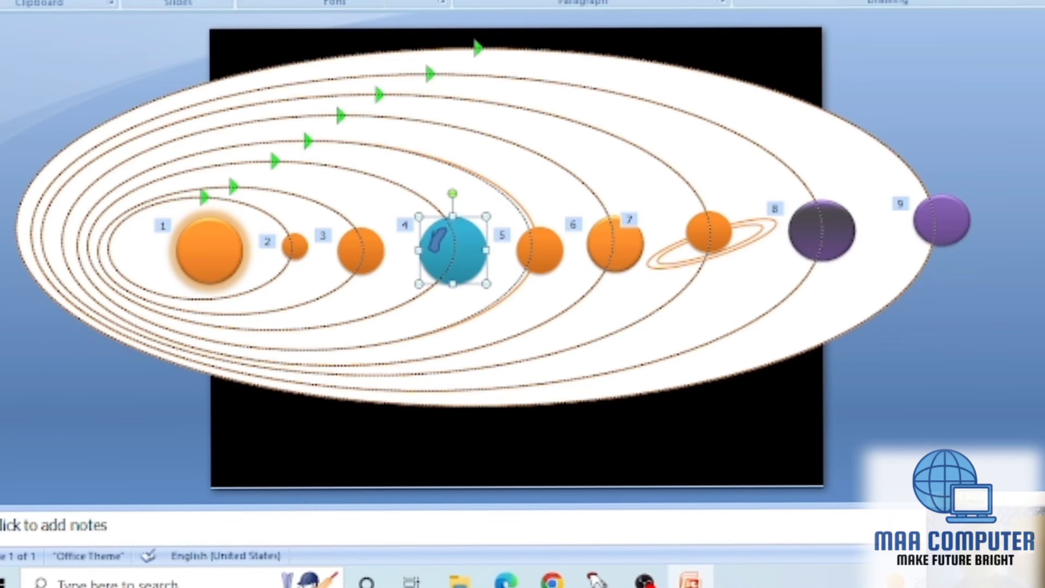
{"action": "left_click", "coordinate": [892, 0]}
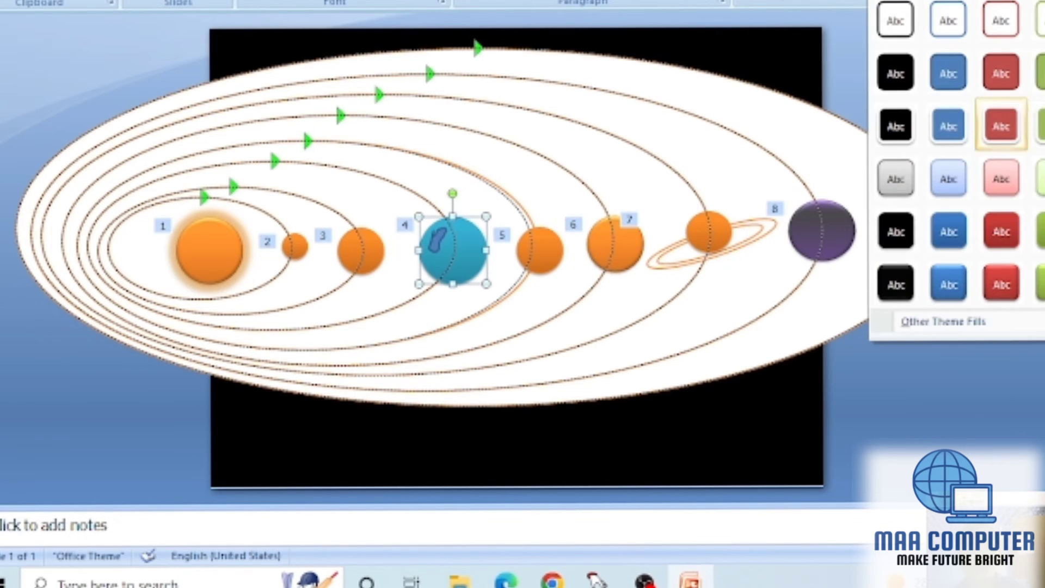